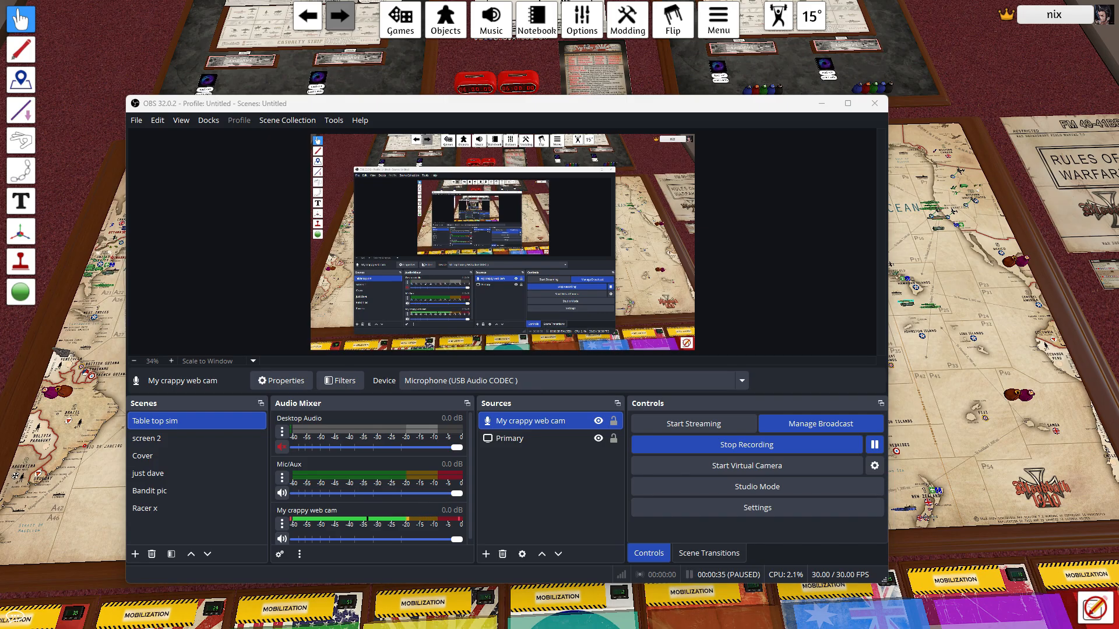
# Switch to the browser, search for "obs", look over the obsproject.com home page with its download options, and close the browser
pyautogui.moveTo(666, 175); pyautogui.dragTo(597, 139)
pyautogui.click(469, 366)
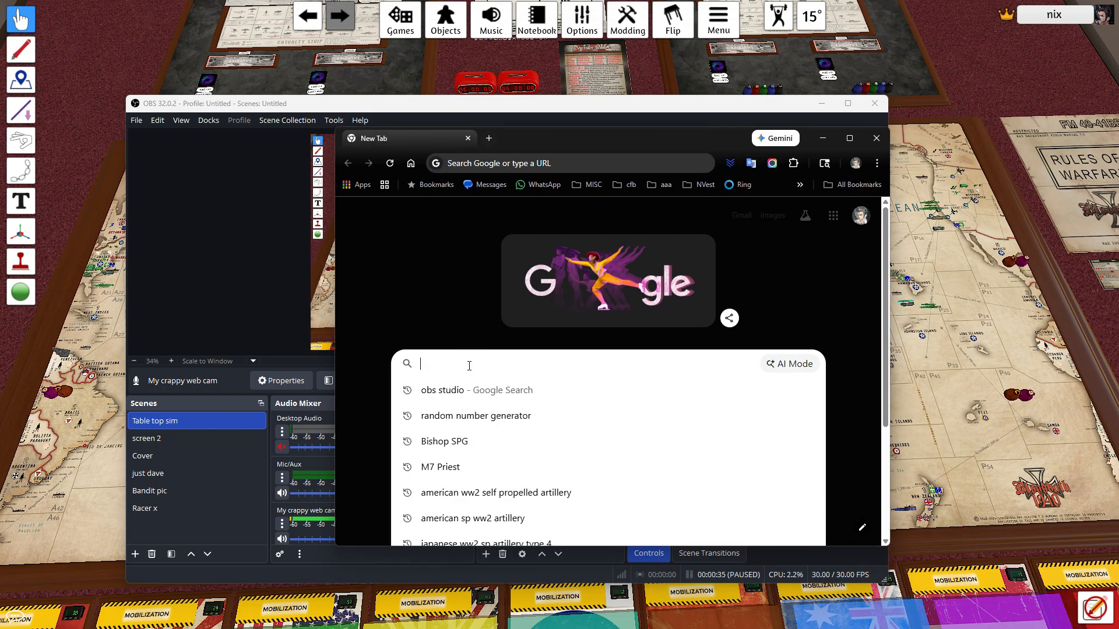
pyautogui.write('obs')
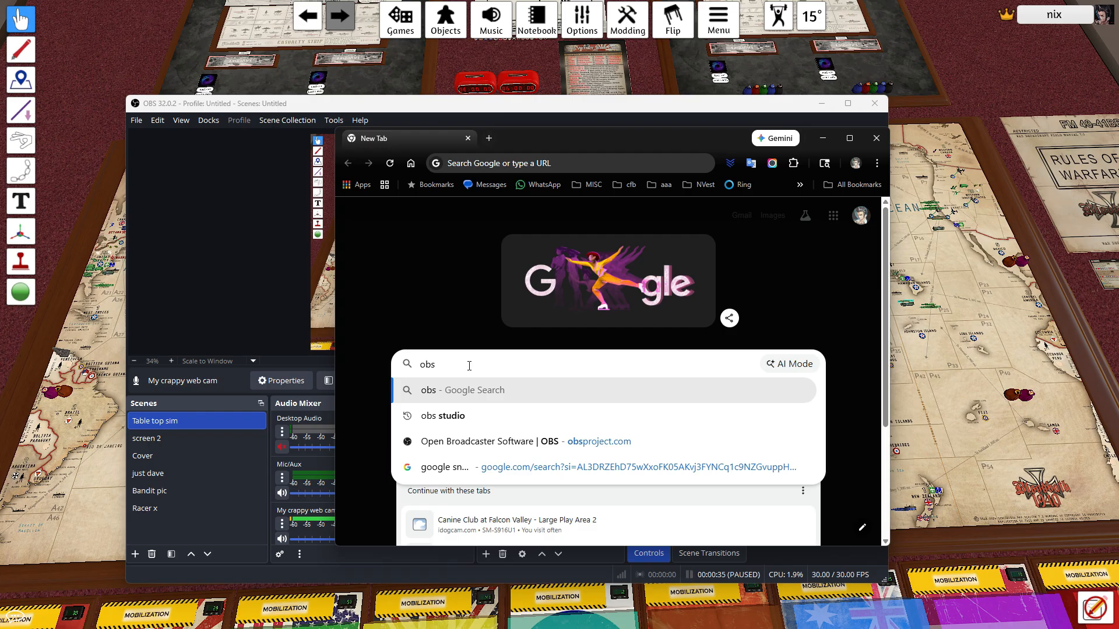
pyautogui.click(490, 441)
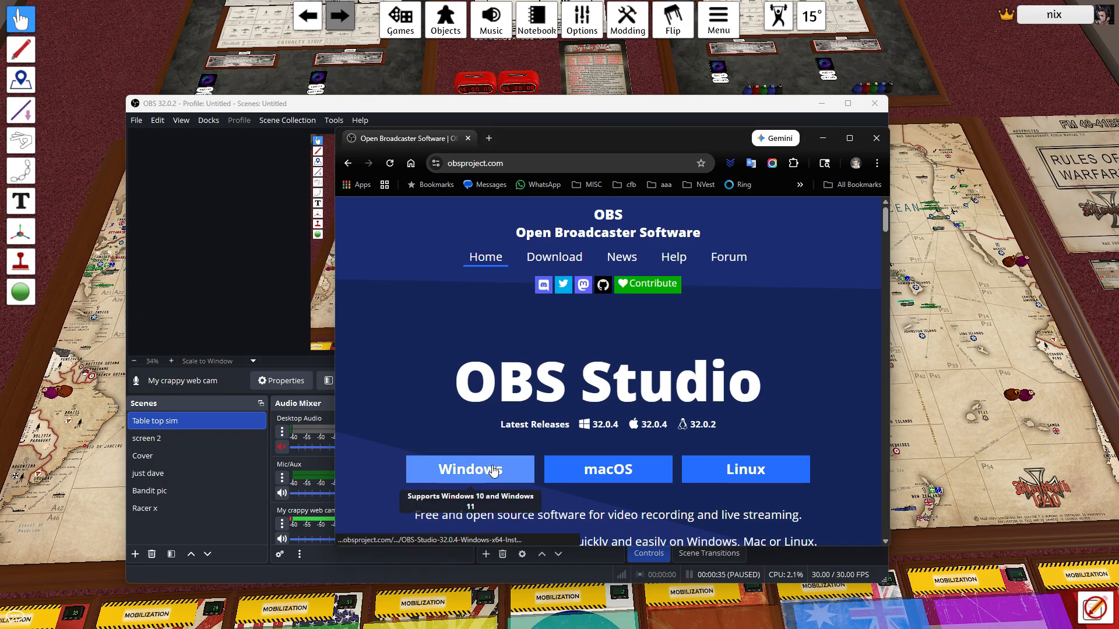
pyautogui.scroll(-3, 459, 460)
pyautogui.scroll(-3, 458, 461)
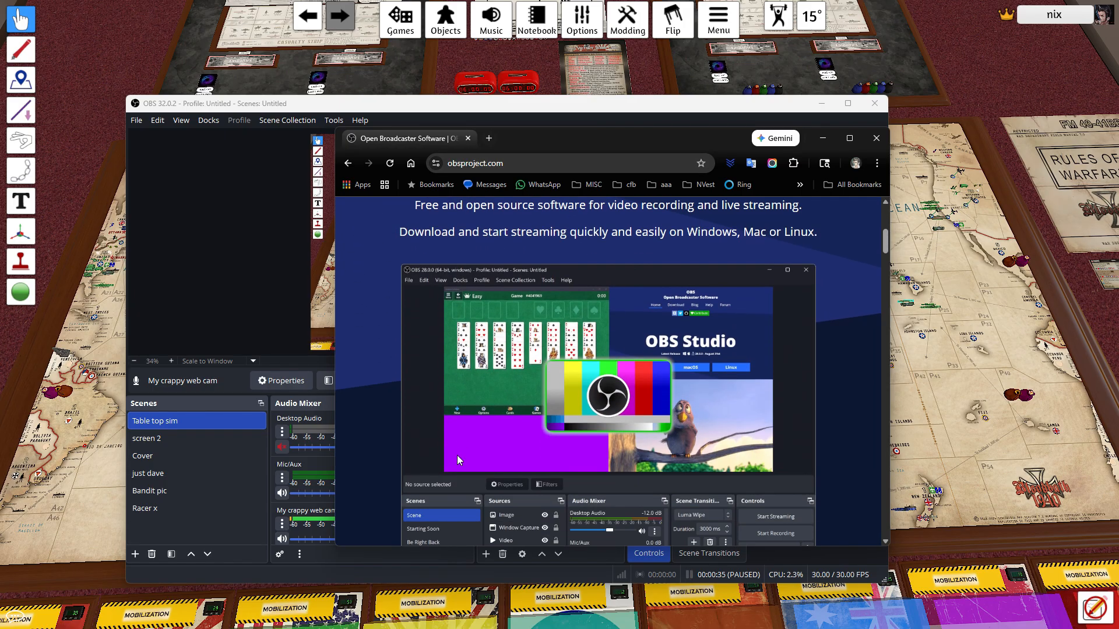
pyautogui.scroll(3, 456, 456)
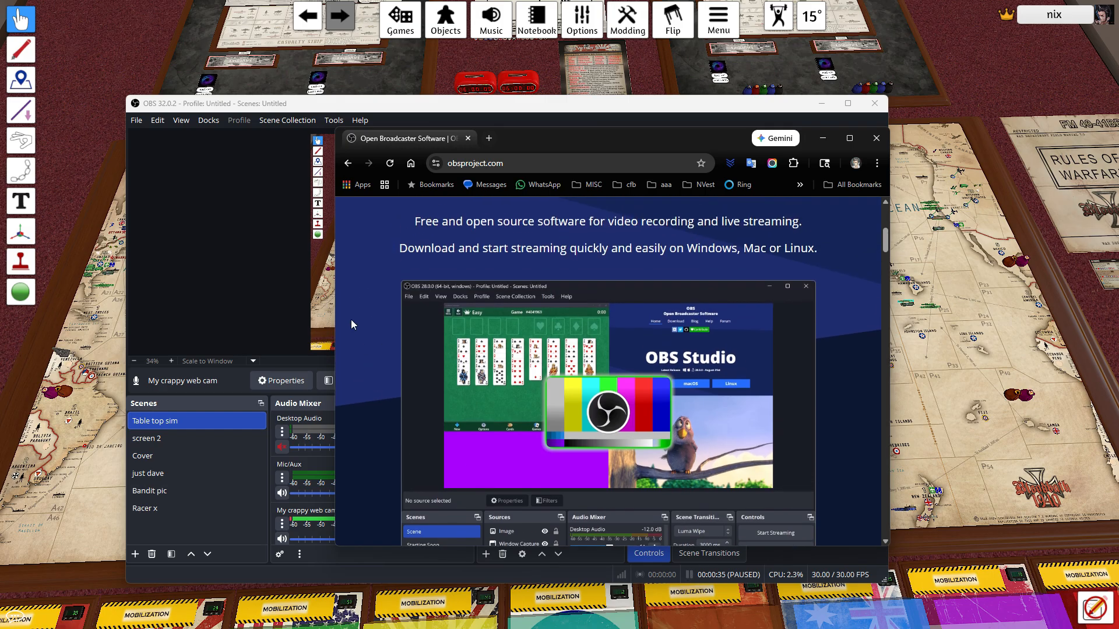
pyautogui.click(875, 140)
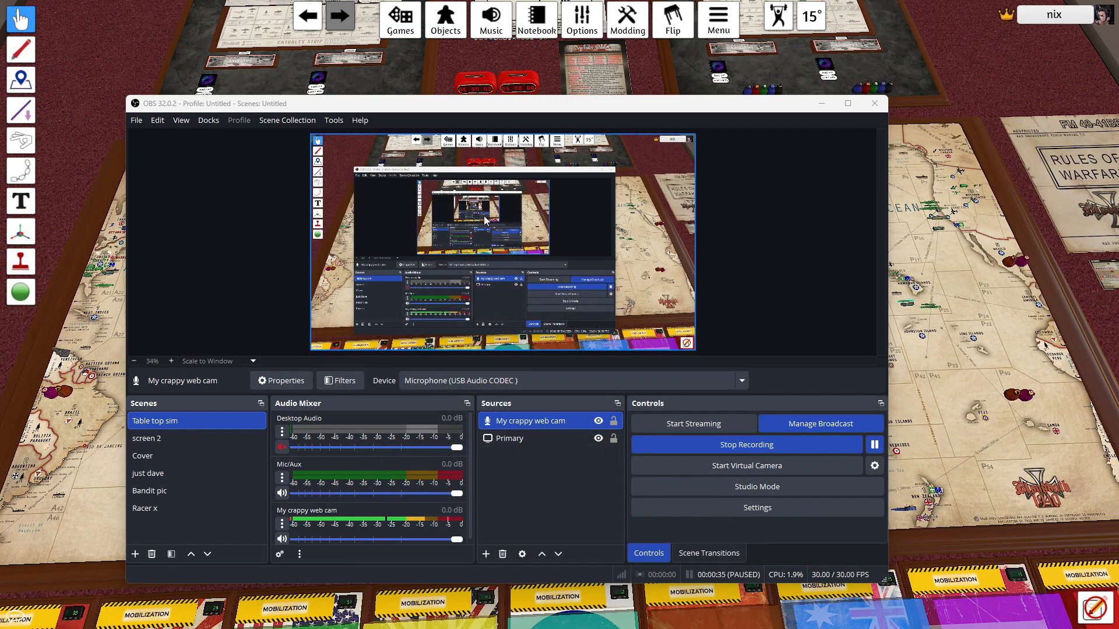
# Maximize the OBS window and add a new scene named "My streaming awesomeness" below the Cover scene
pyautogui.click(848, 104)
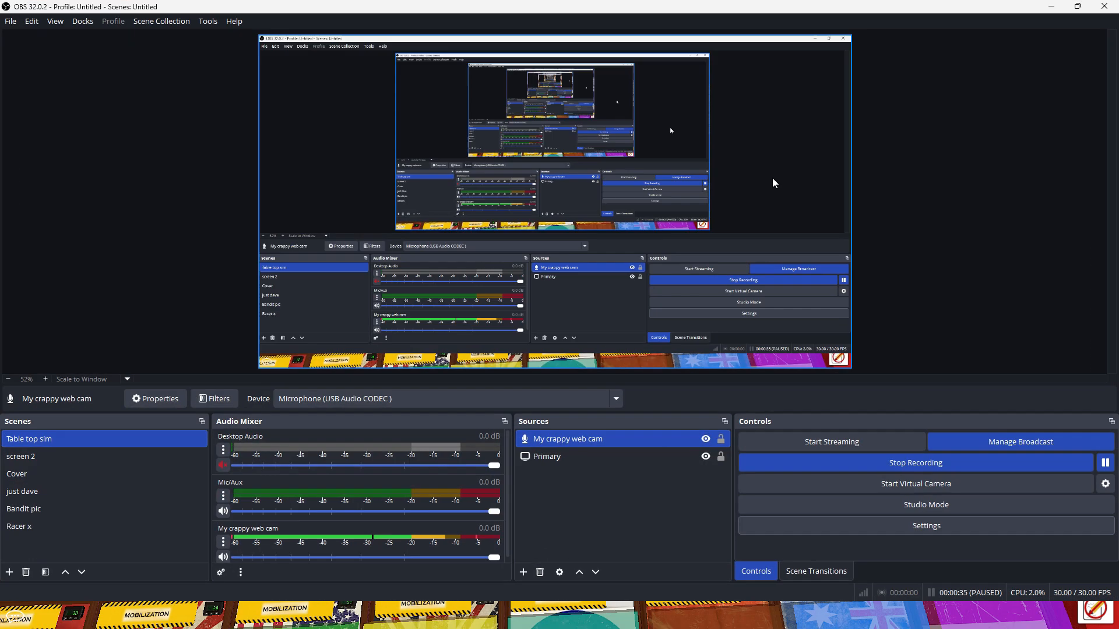
pyautogui.click(25, 480)
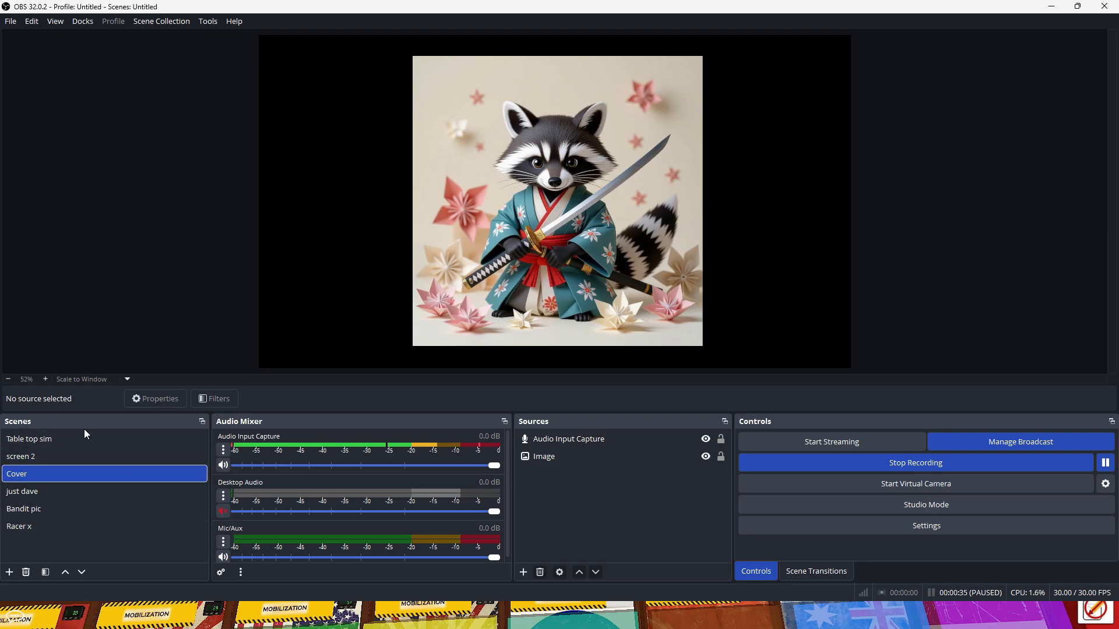
pyautogui.click(10, 572)
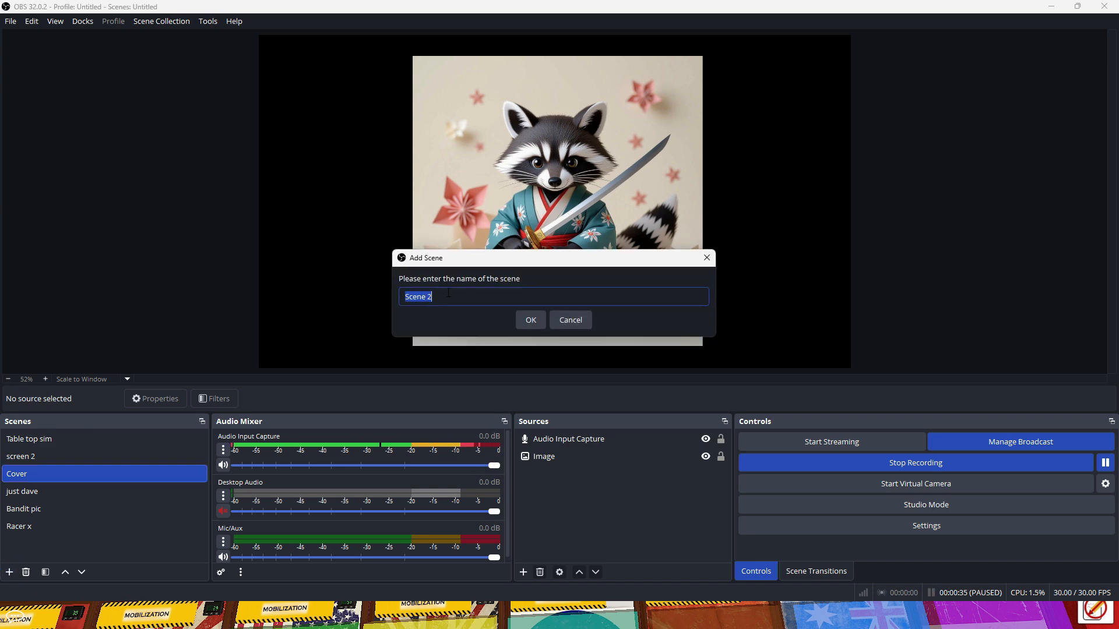
pyautogui.write('My str')
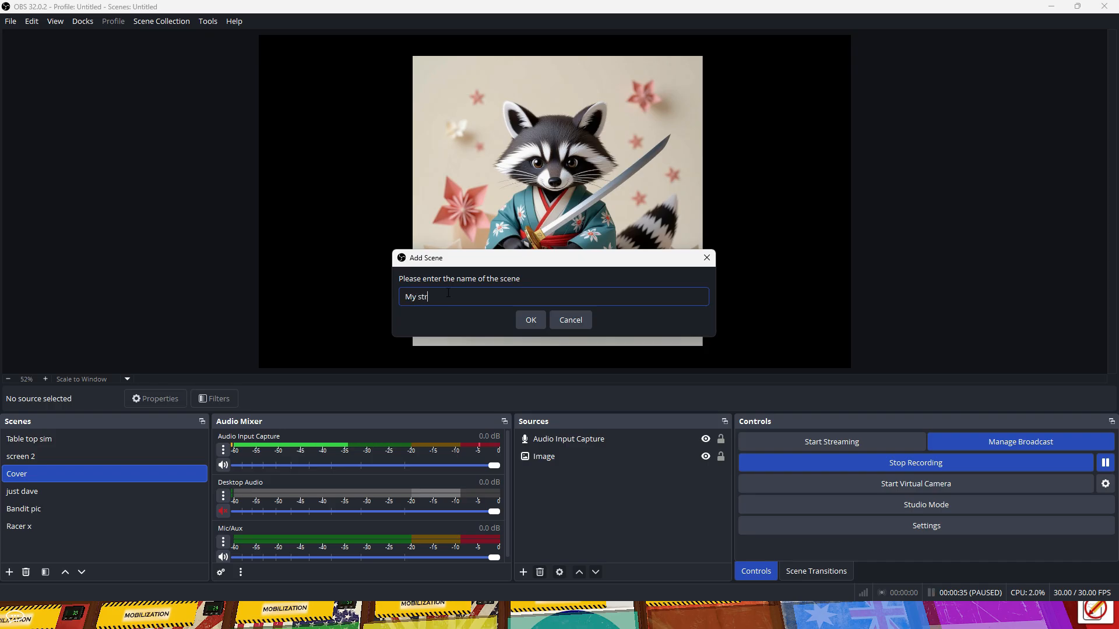
pyautogui.write('eaming awesomeness')
pyautogui.click(532, 320)
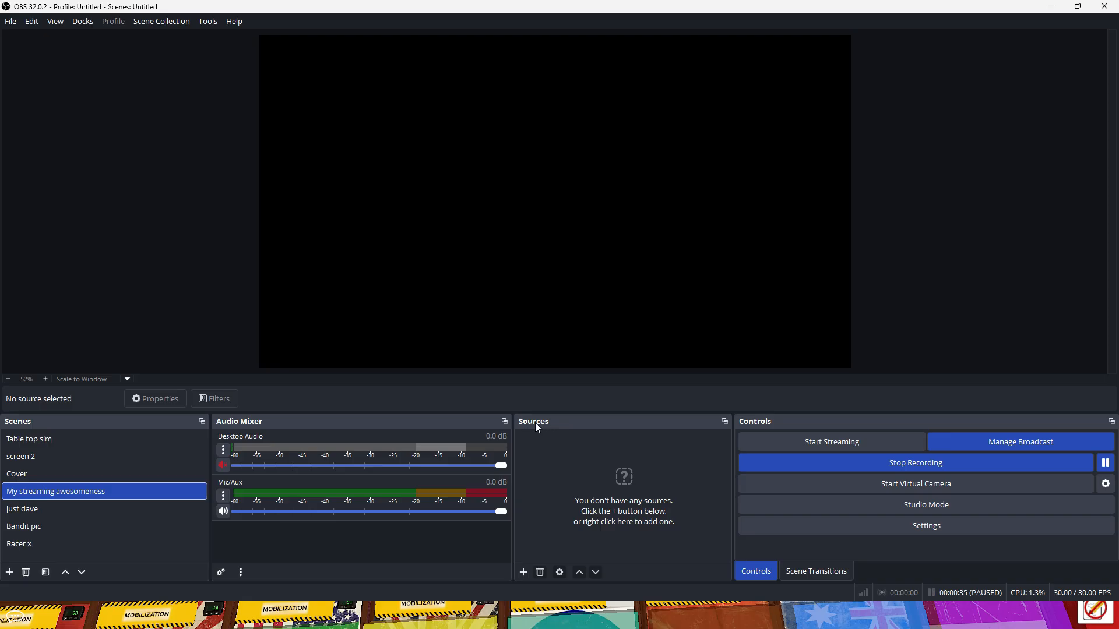
# Add a new Display Capture source named "My cool monitor" to the scene
pyautogui.click(523, 572)
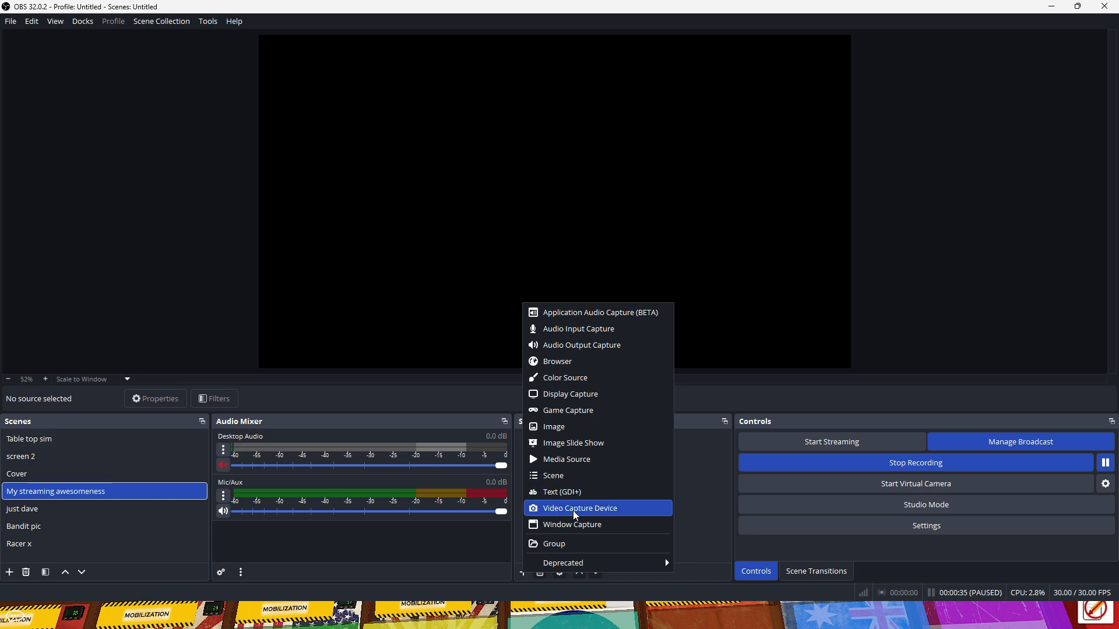
pyautogui.click(527, 570)
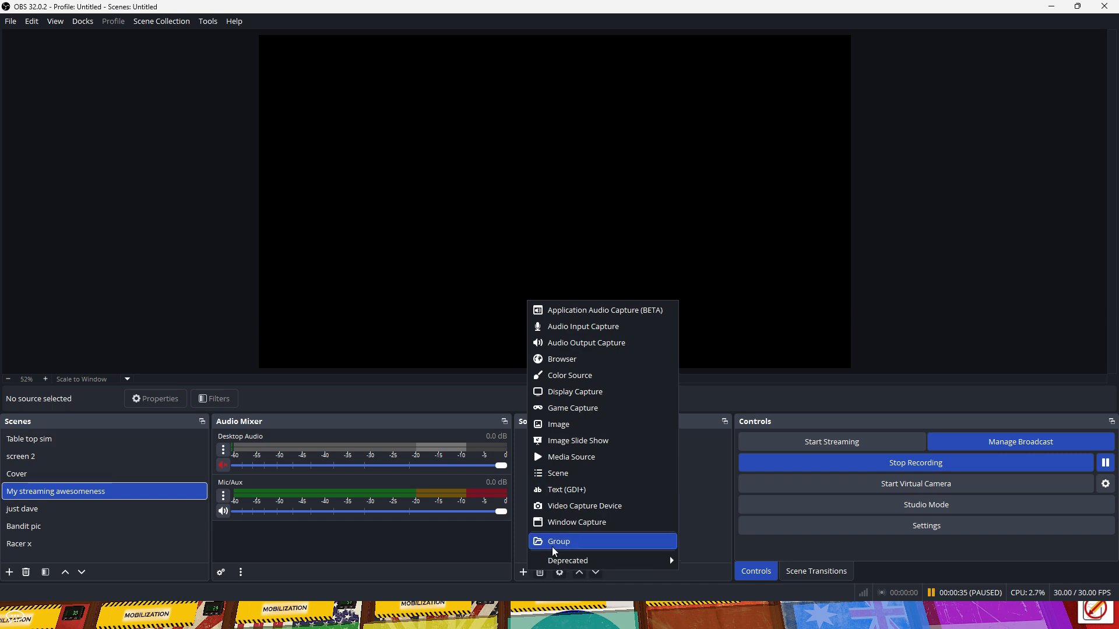
pyautogui.click(565, 394)
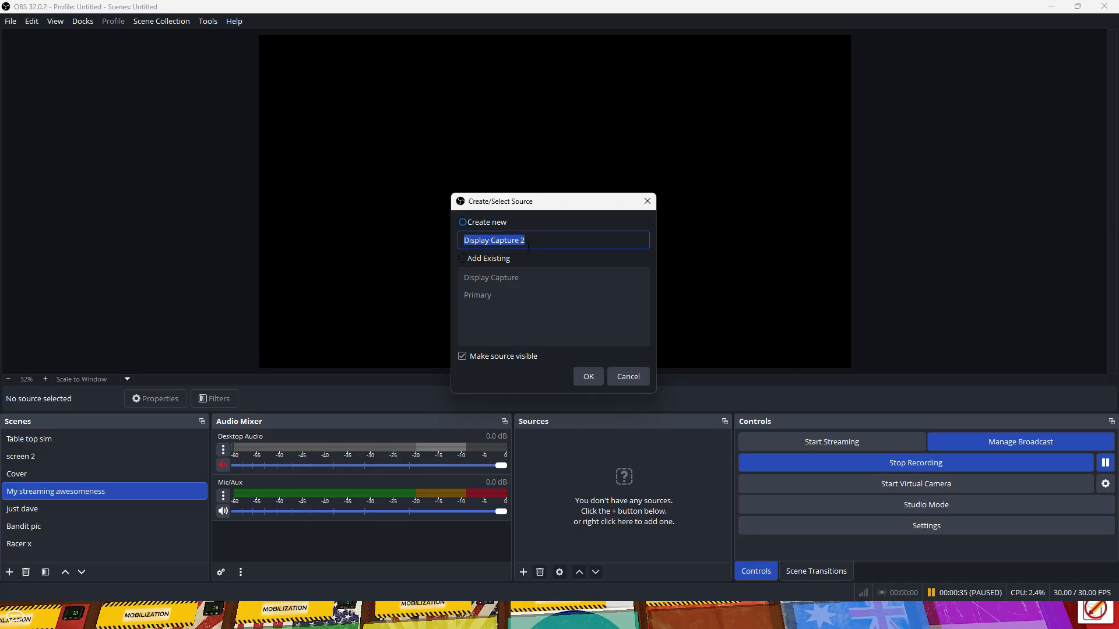
pyautogui.write('My ')
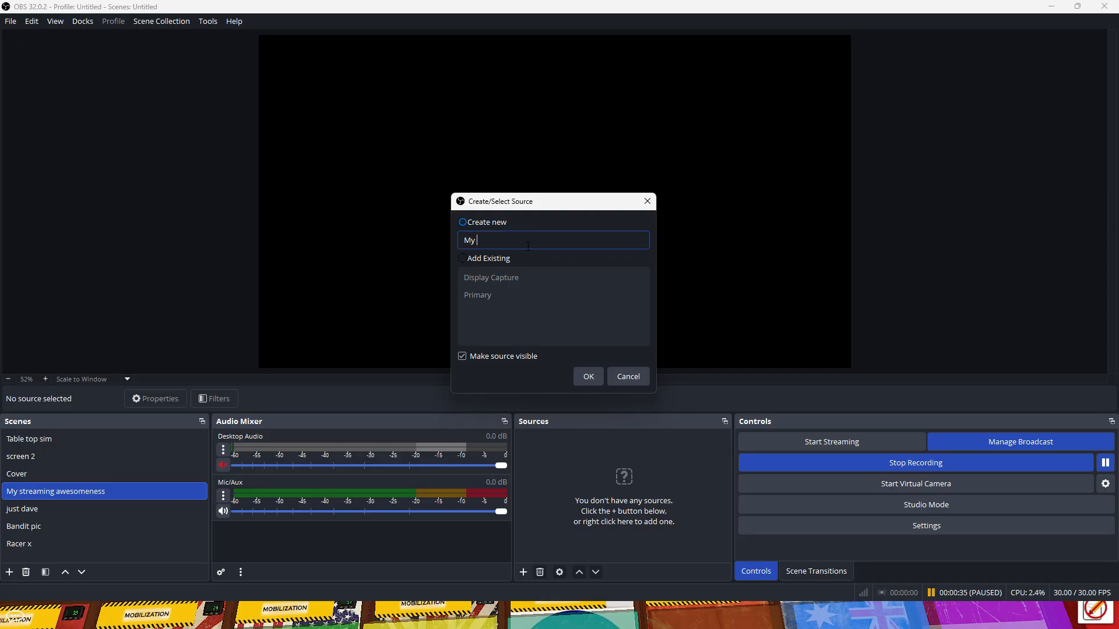
pyautogui.write('cooo')
pyautogui.click(587, 378)
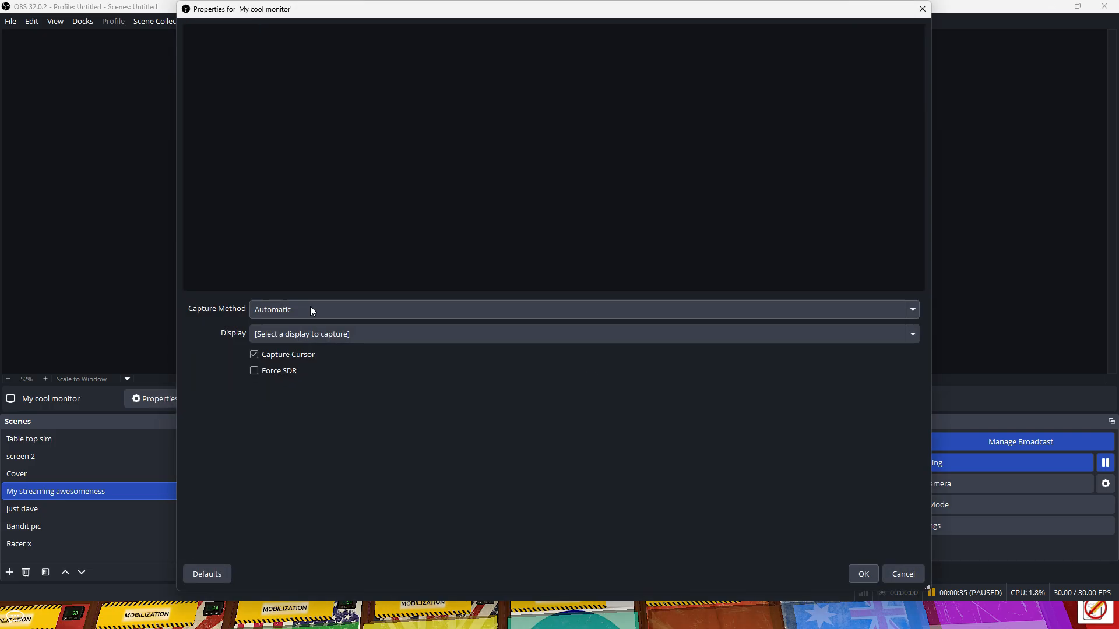
# Keep the capture method Automatic and set the display to 32inch LG FHD: 1920x1080 @ 0,0 (Primary Monitor)
pyautogui.click(276, 309)
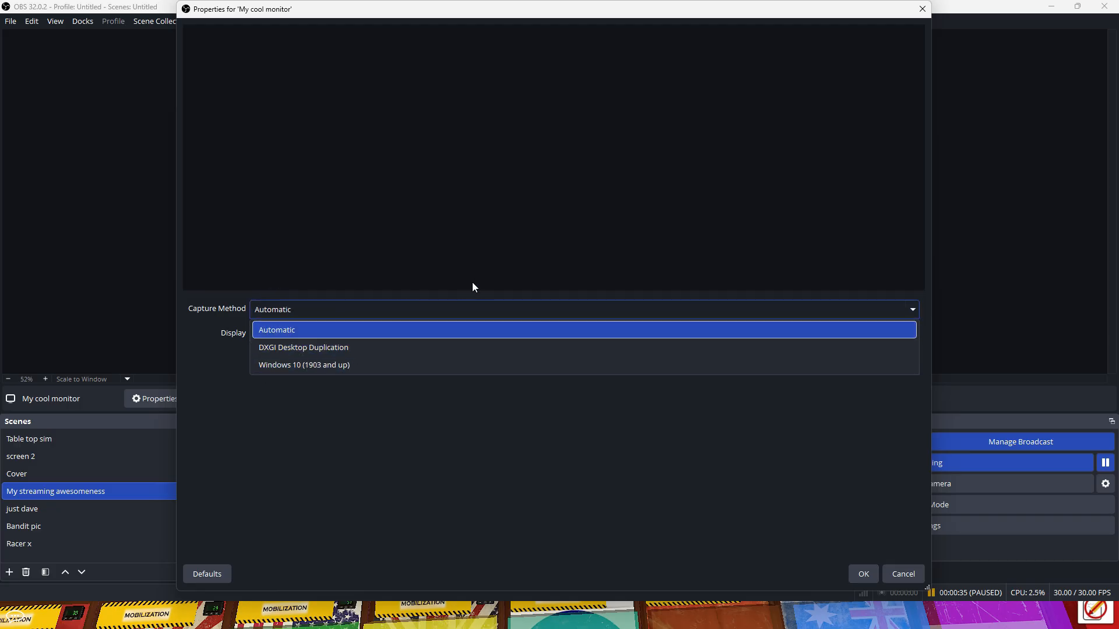
pyautogui.click(381, 390)
pyautogui.click(349, 334)
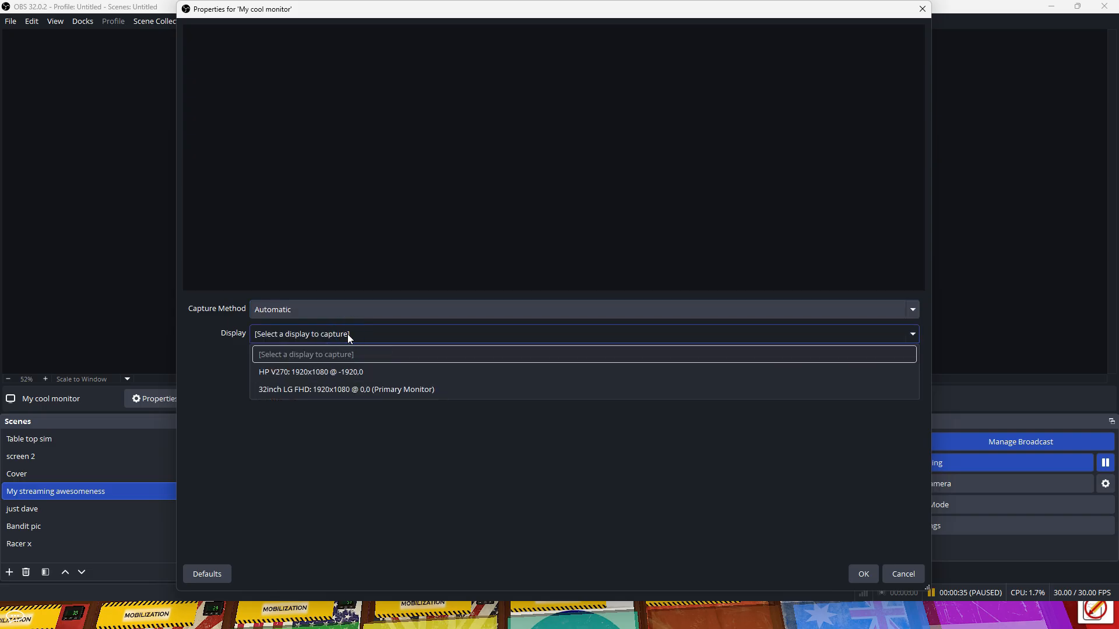
pyautogui.click(311, 389)
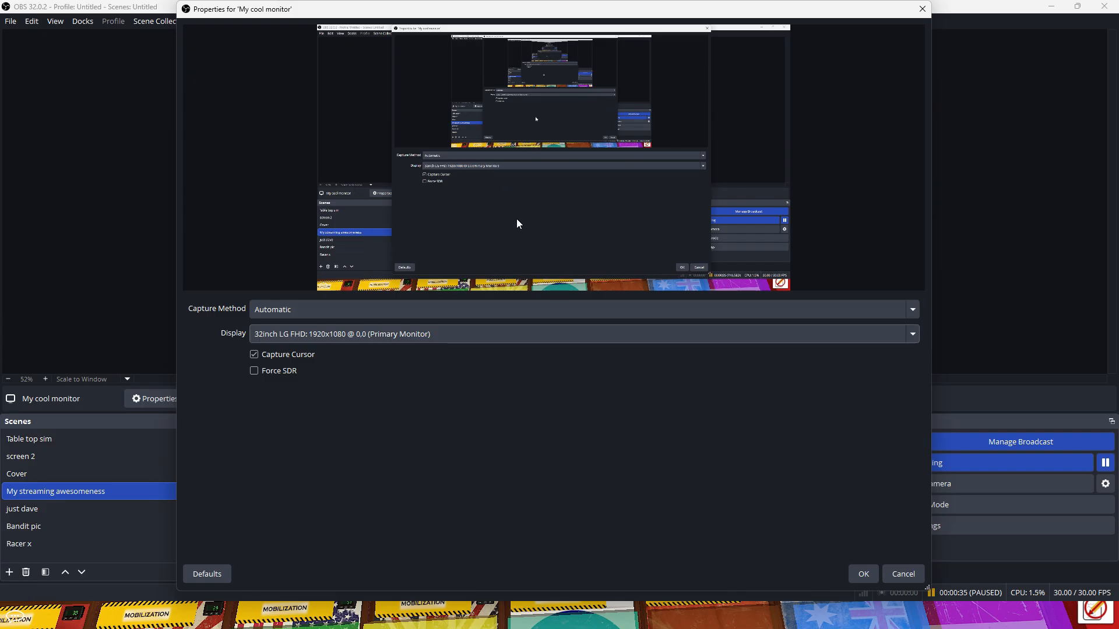
pyautogui.click(860, 575)
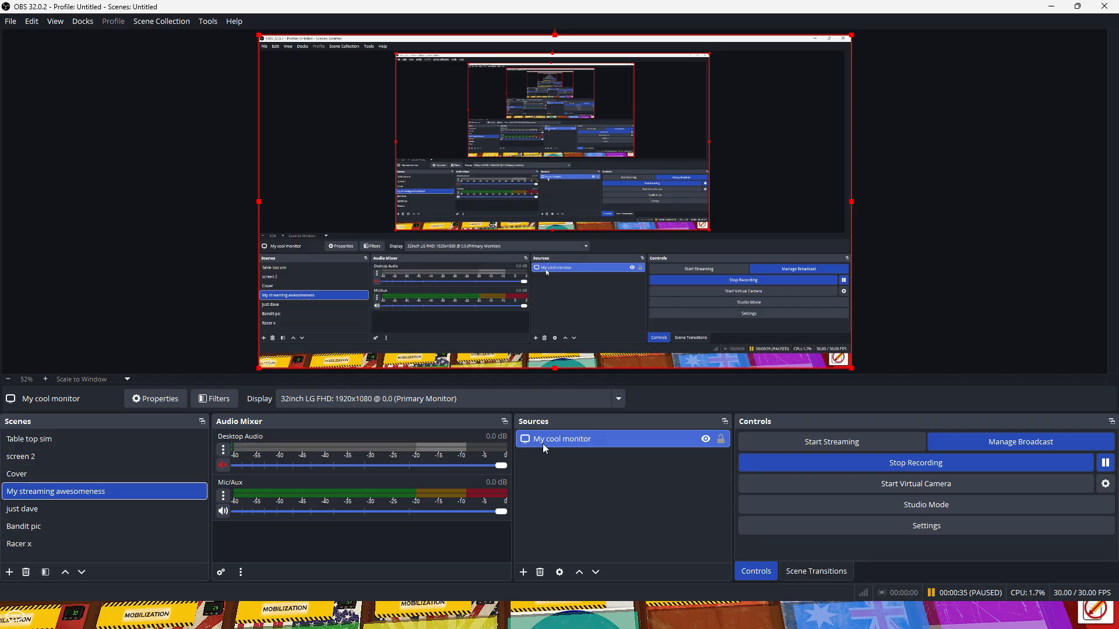
# Add a new Audio Input Capture source under its default name with Microphone (USB Audio CODEC) as the device
pyautogui.click(522, 572)
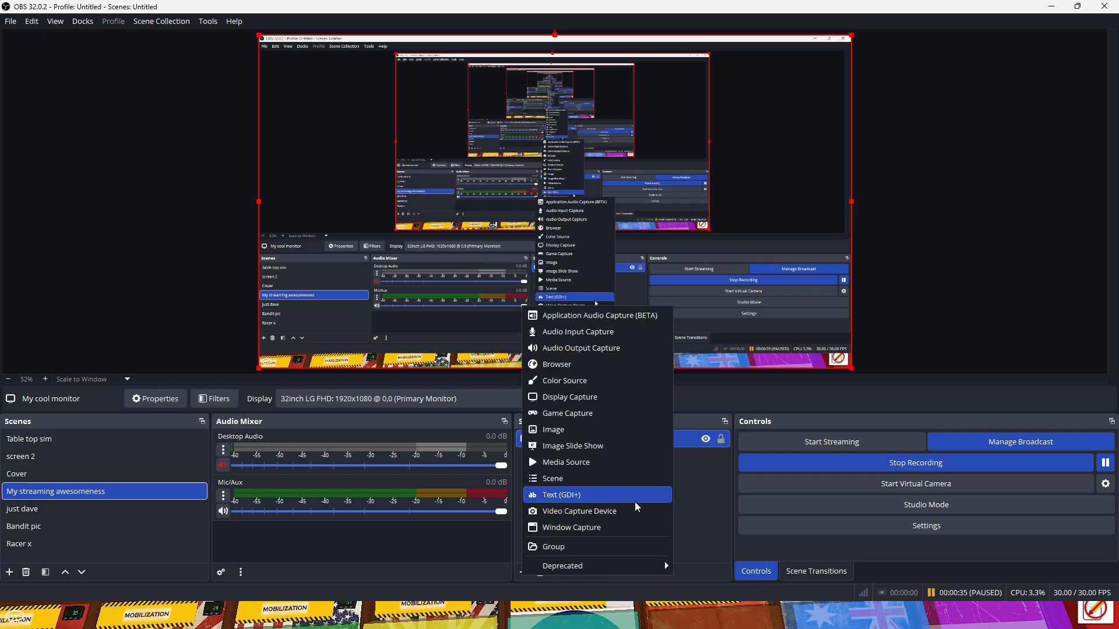
pyautogui.click(580, 335)
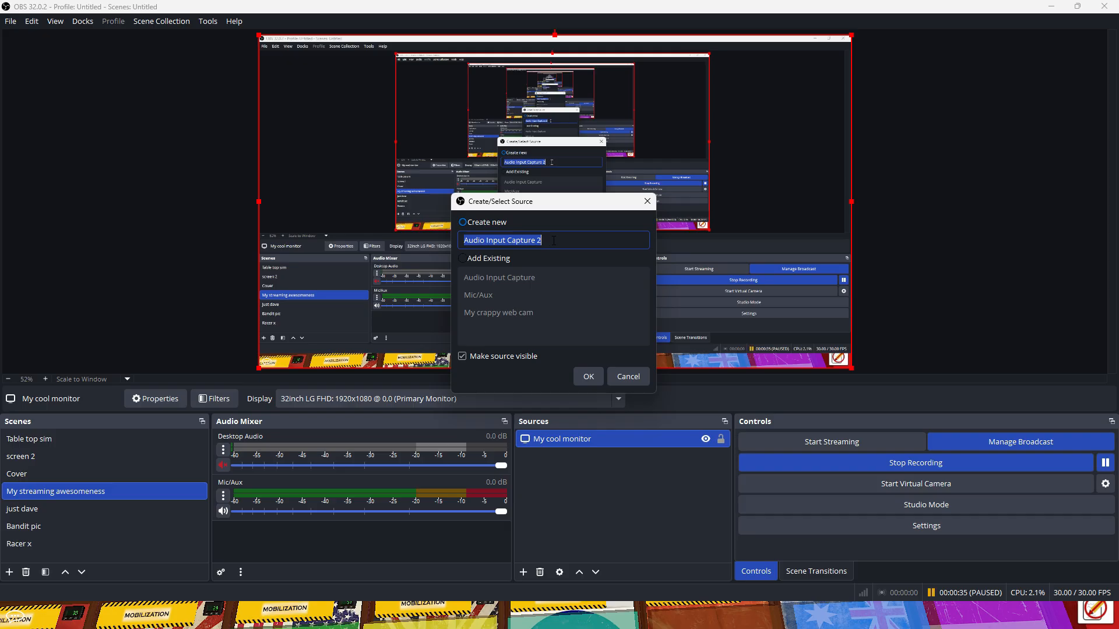
pyautogui.click(589, 376)
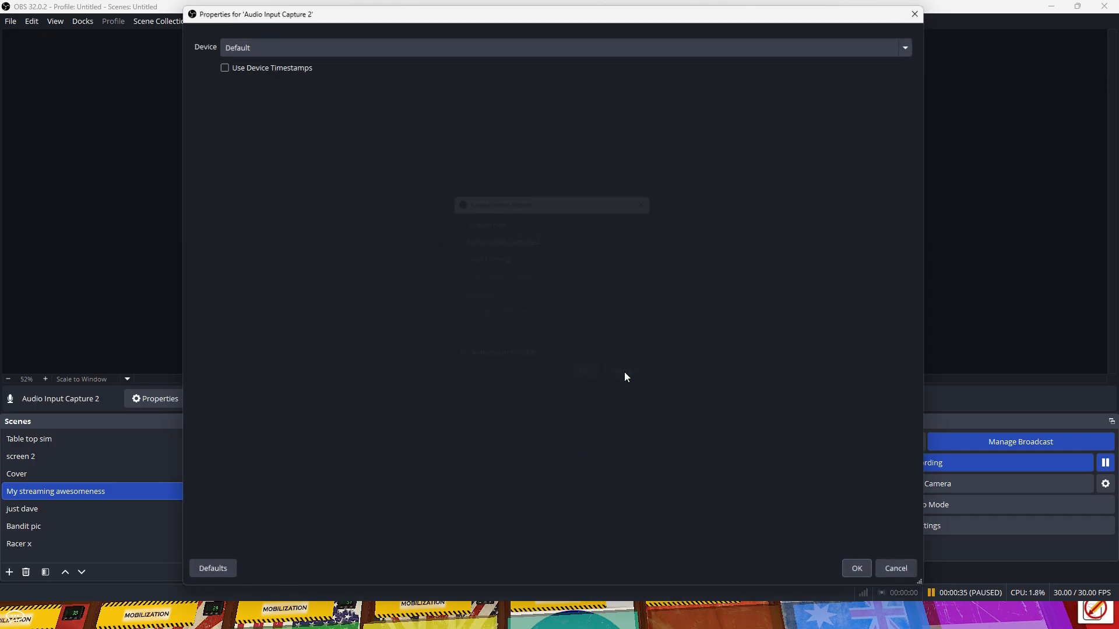
pyautogui.click(394, 43)
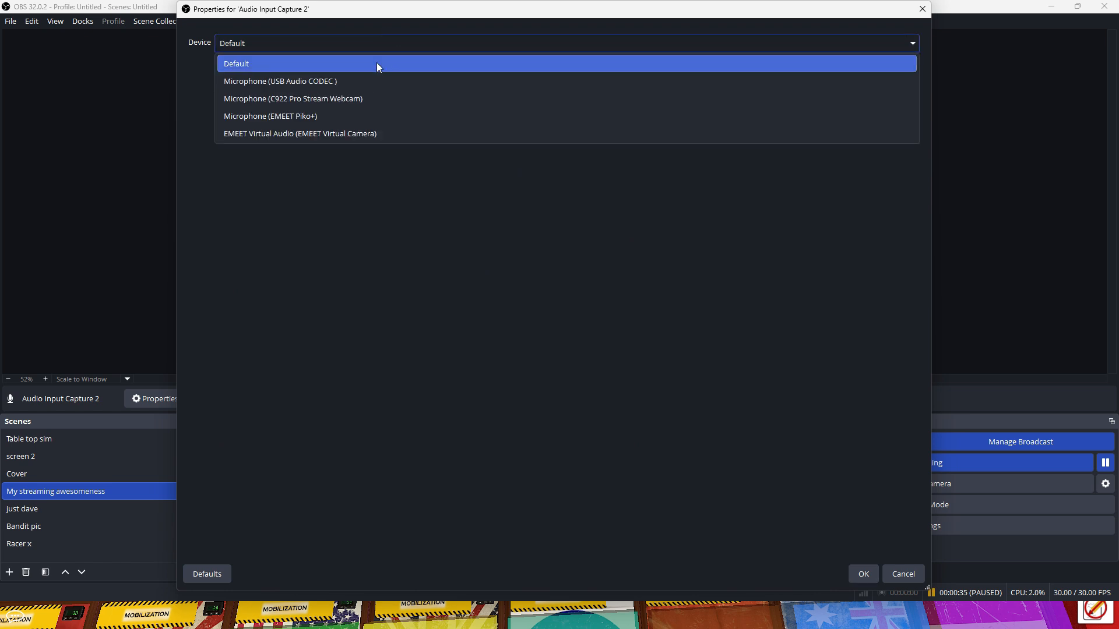
pyautogui.click(347, 82)
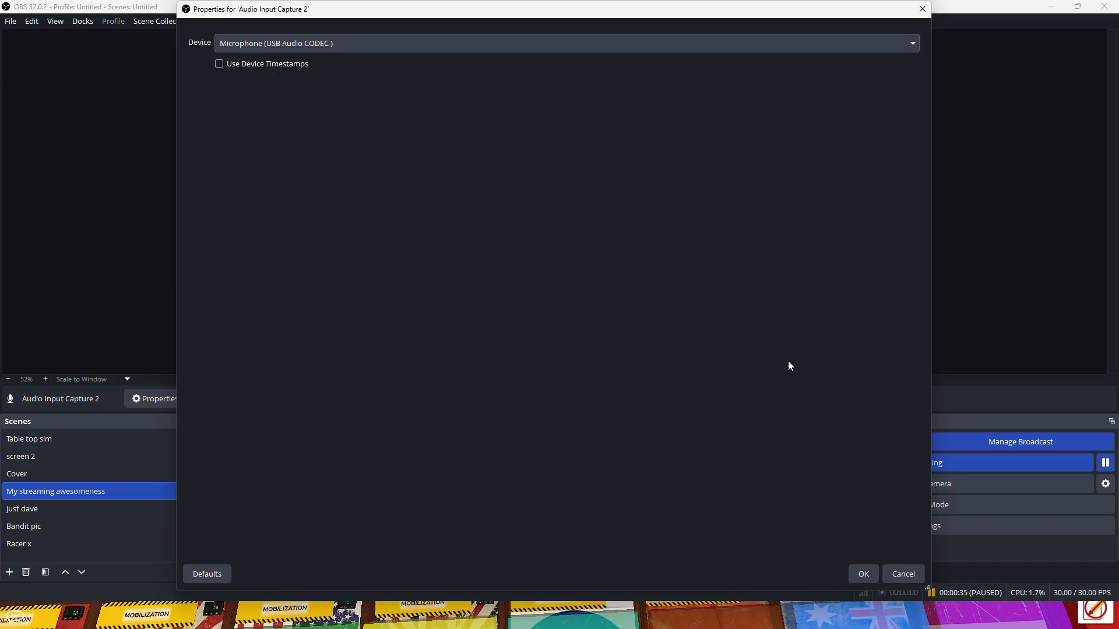
pyautogui.click(863, 574)
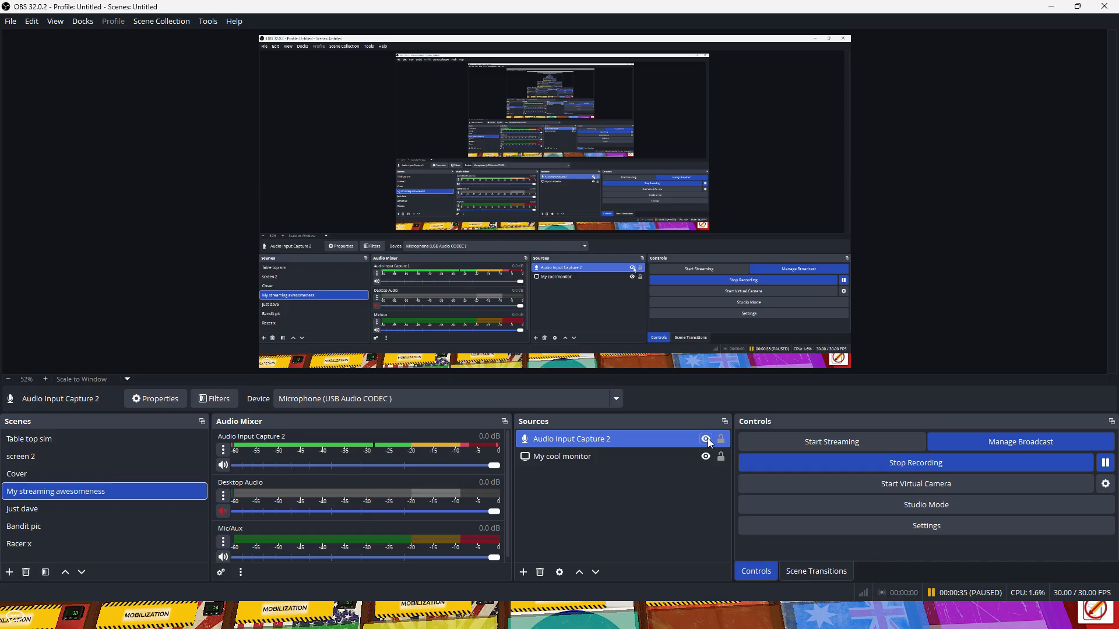
# Toggle the visibility of the monitor source and the audio input source off and back on, one at a time
pyautogui.click(705, 457)
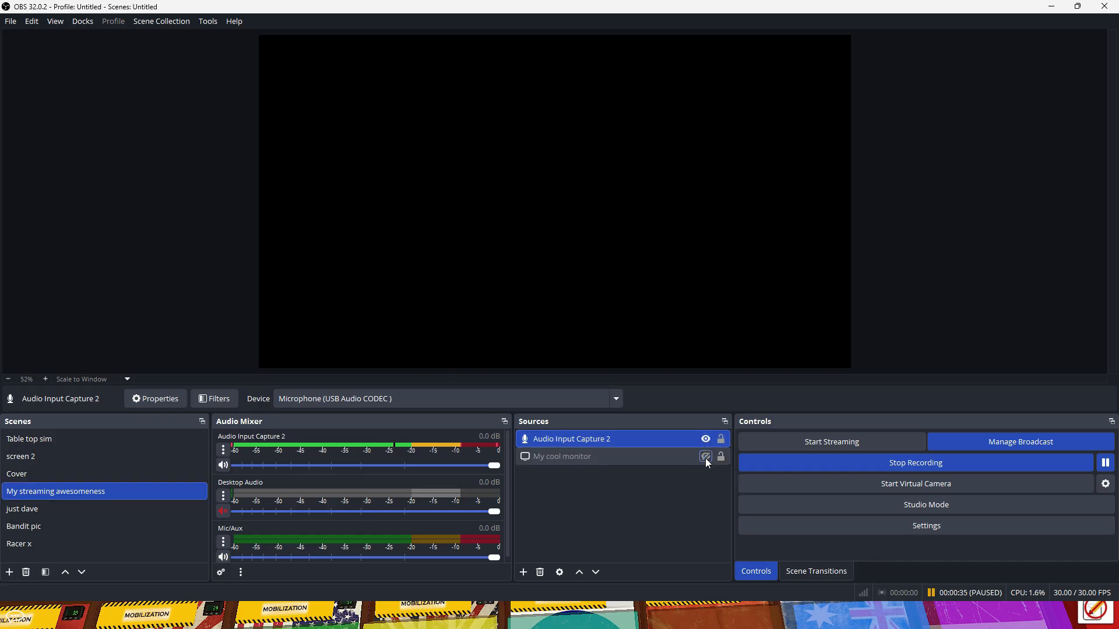
pyautogui.click(705, 459)
pyautogui.click(705, 439)
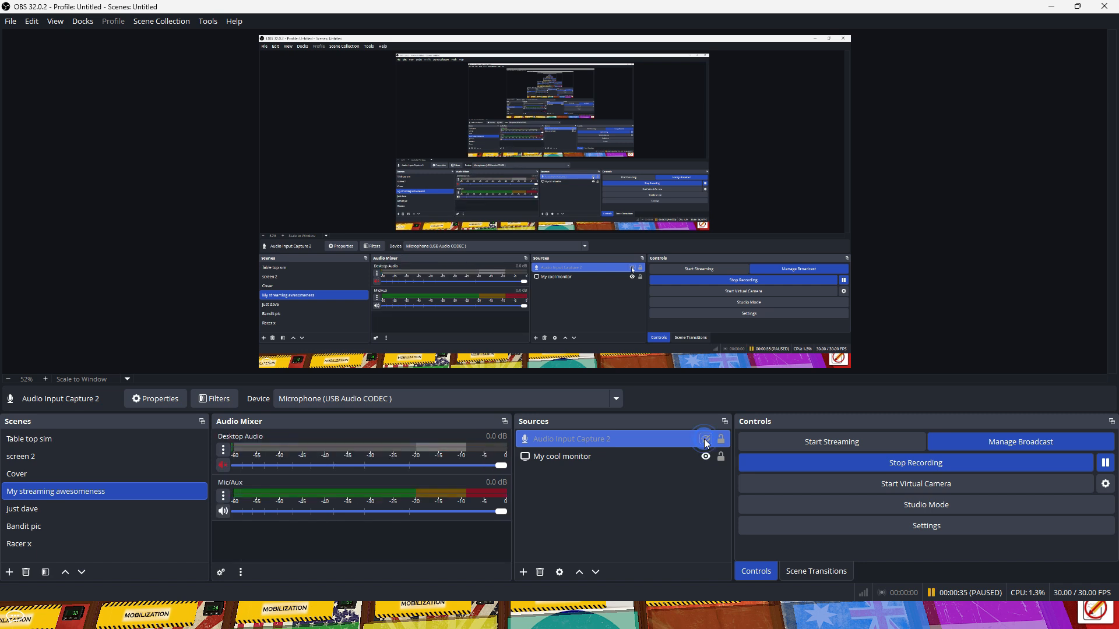
pyautogui.click(705, 440)
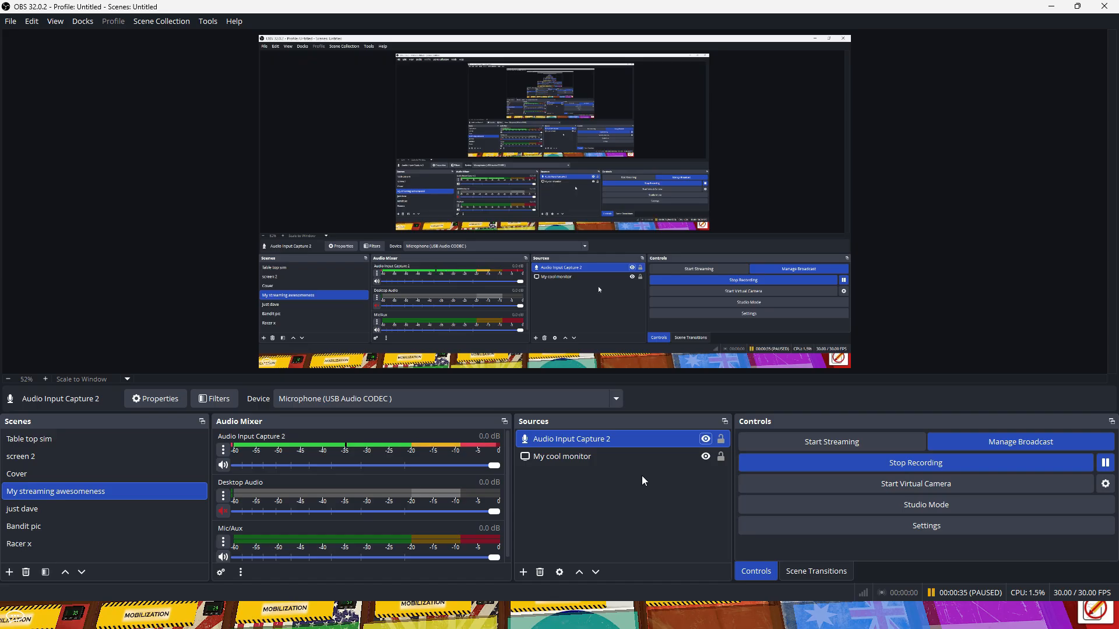
pyautogui.moveTo(494, 465)
pyautogui.mouseDown()
pyautogui.moveTo(450, 465)
pyautogui.moveTo(505, 464)
pyautogui.mouseUp()
# Stop the paused recording and start a new one
pyautogui.click(995, 464)
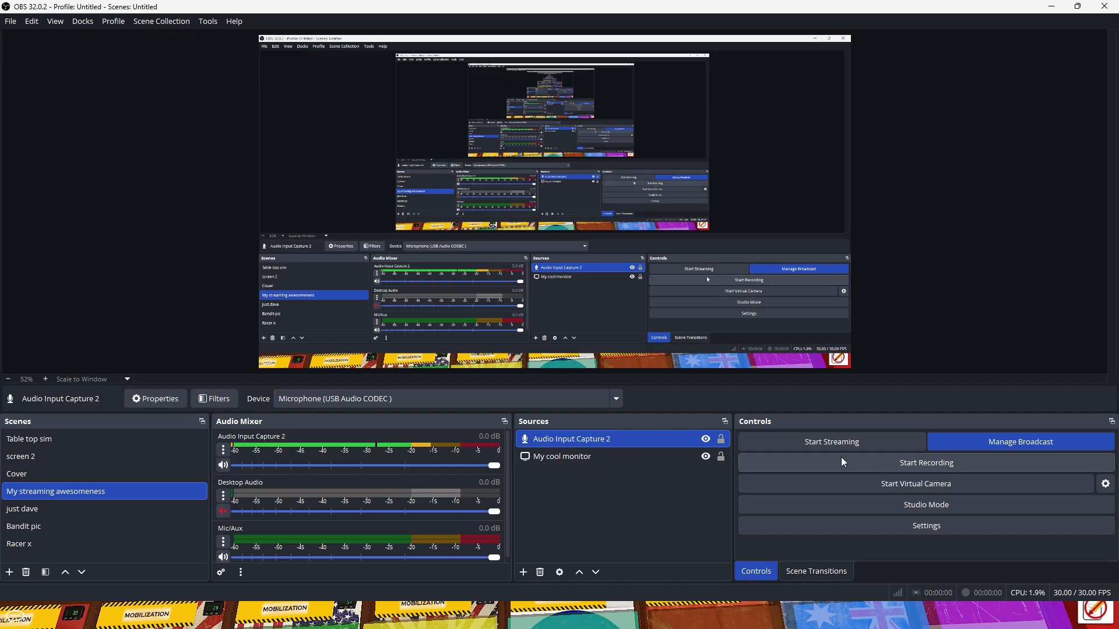
pyautogui.click(809, 463)
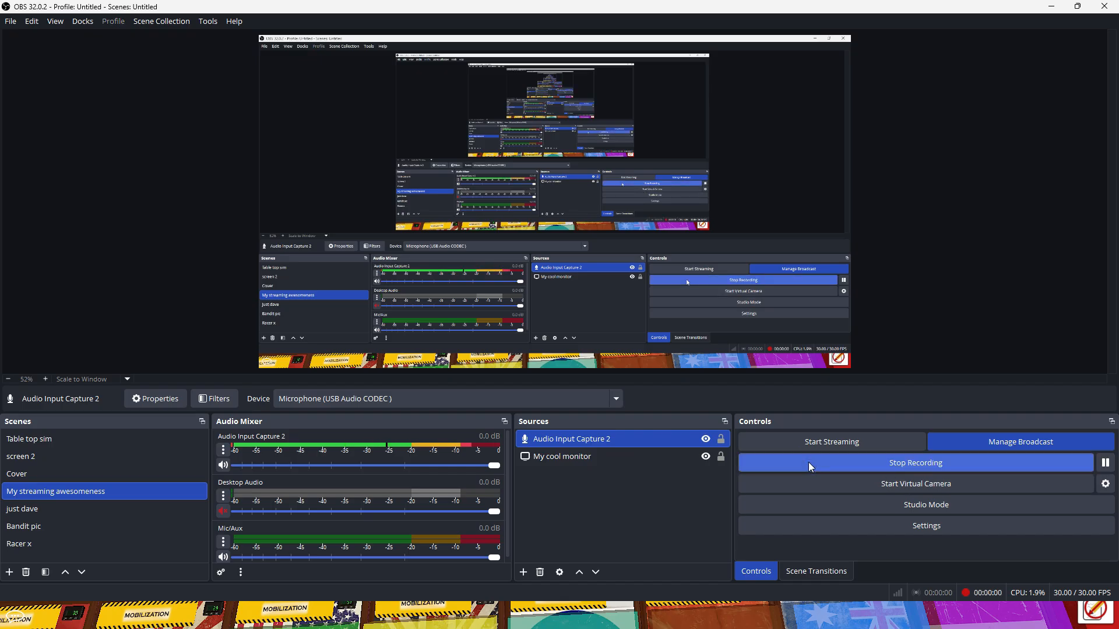
# Minimize OBS, look over the world map on the game table from near and far, and return to OBS
pyautogui.click(1051, 6)
pyautogui.moveTo(507, 427); pyautogui.dragTo(437, 418)
pyautogui.moveTo(442, 446); pyautogui.dragTo(628, 453)
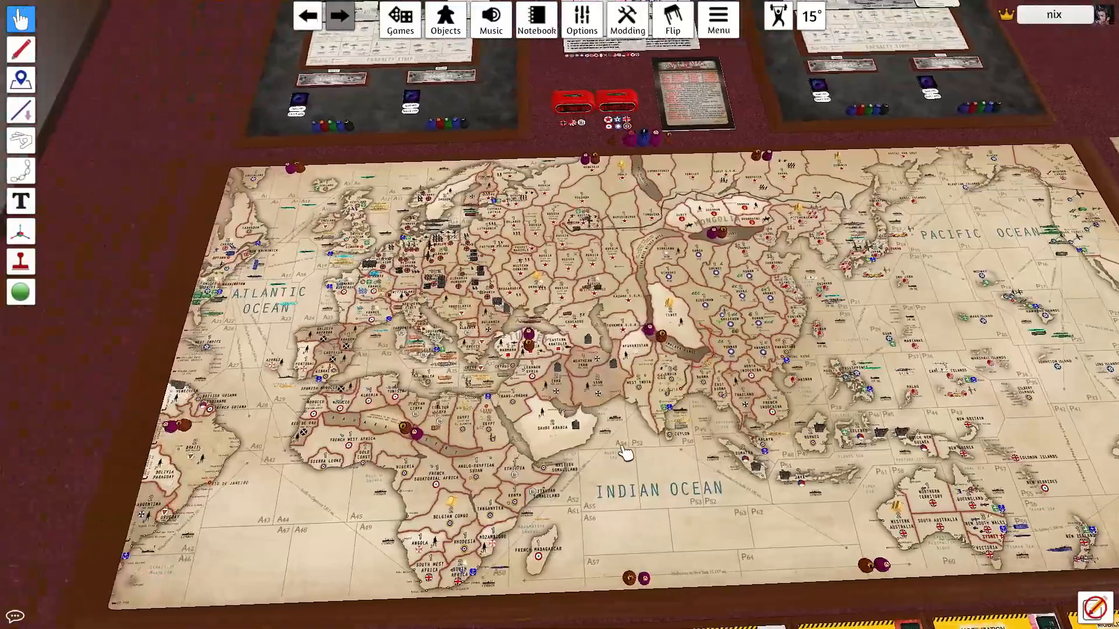
pyautogui.scroll(4, 479, 399)
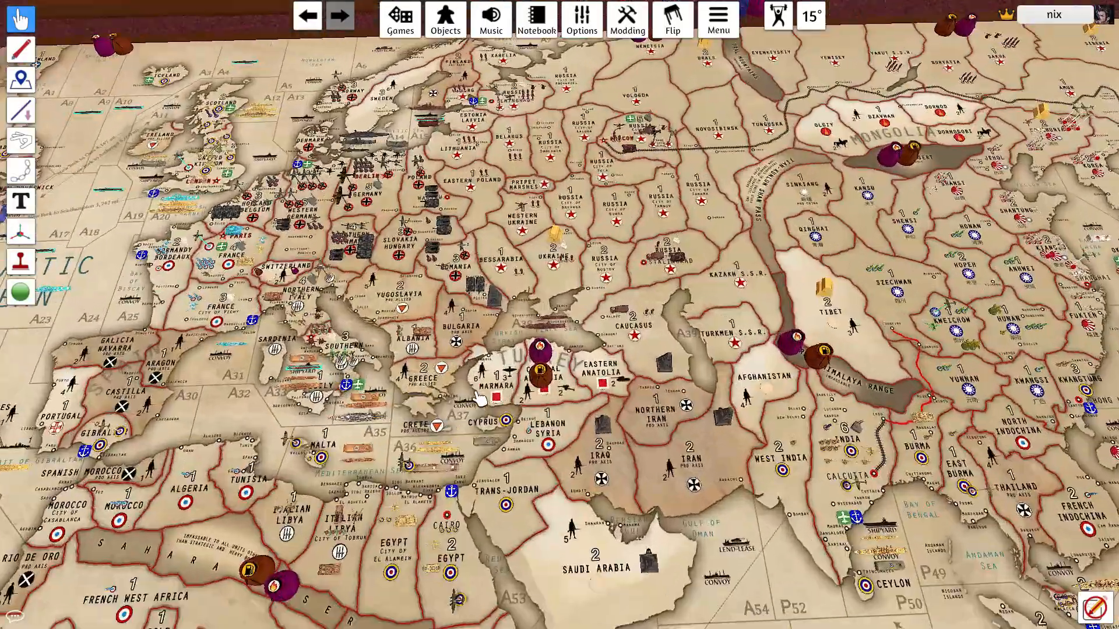
pyautogui.scroll(-5, 479, 399)
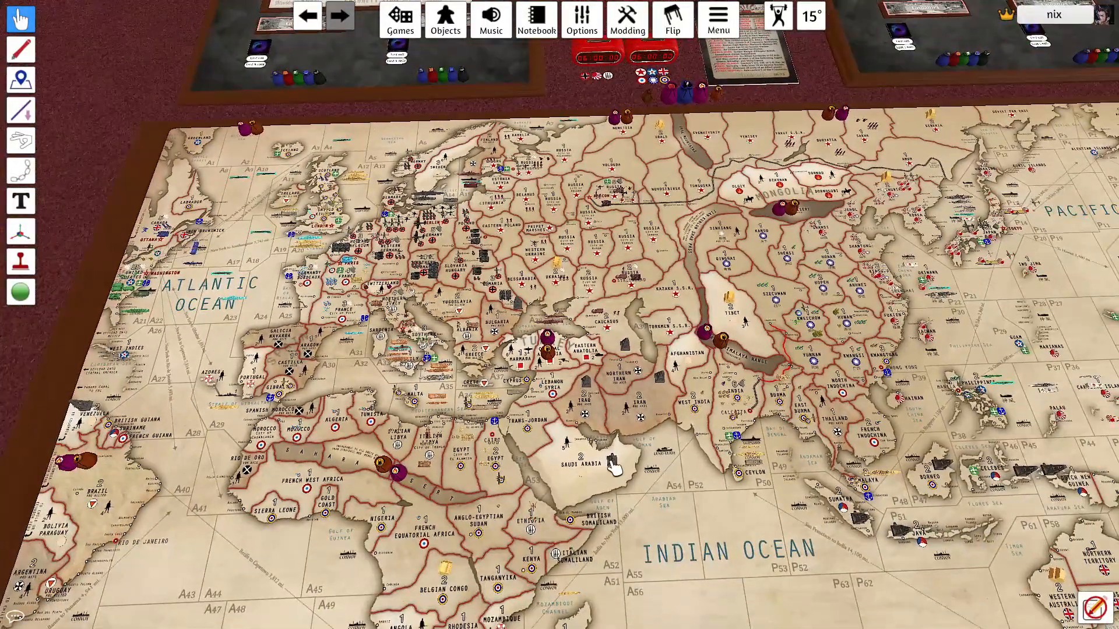
pyautogui.hotkey('alt', 'Tab')
pyautogui.hotkey('alt', 'Tab')
pyautogui.hotkey('alt', 'Tab')
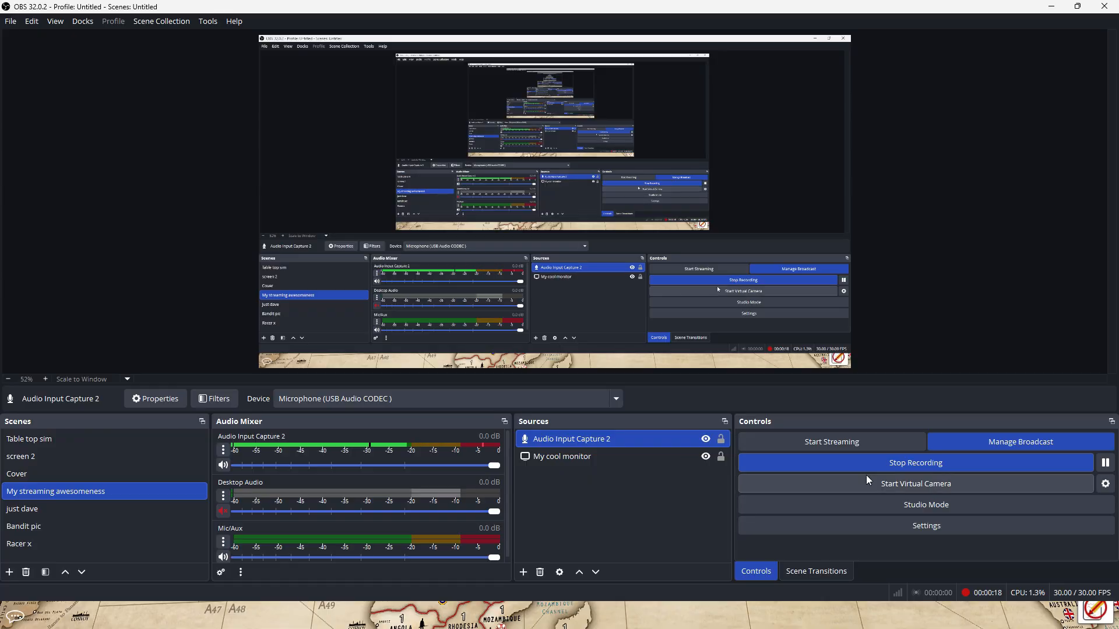
pyautogui.click(868, 464)
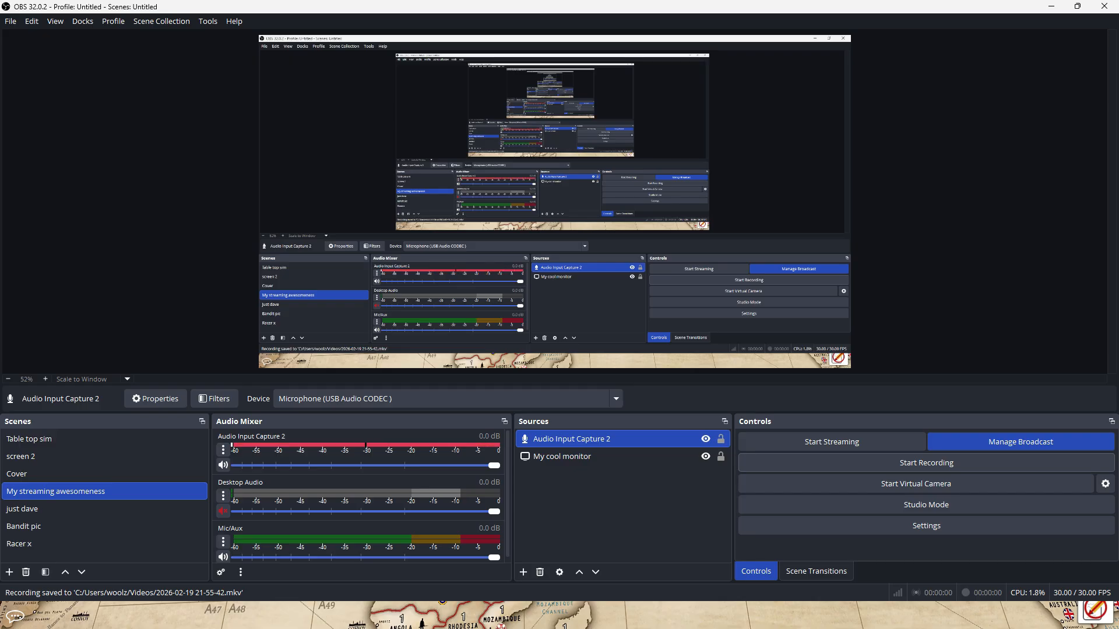
pyautogui.hotkey('alt', 'Tab')
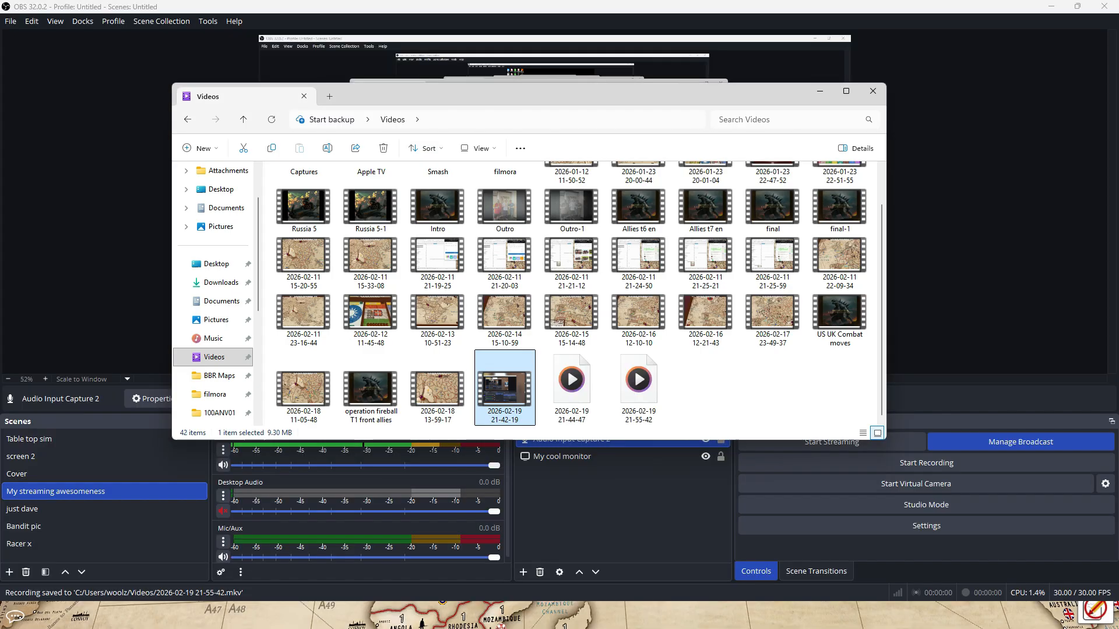
pyautogui.click(647, 399)
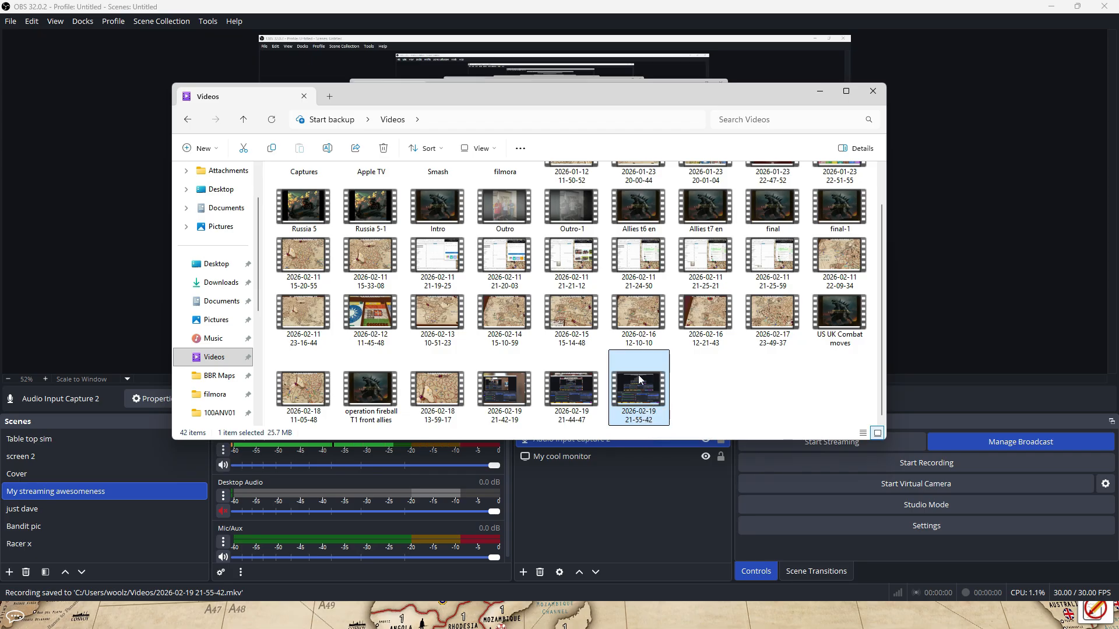
pyautogui.doubleClick(635, 396)
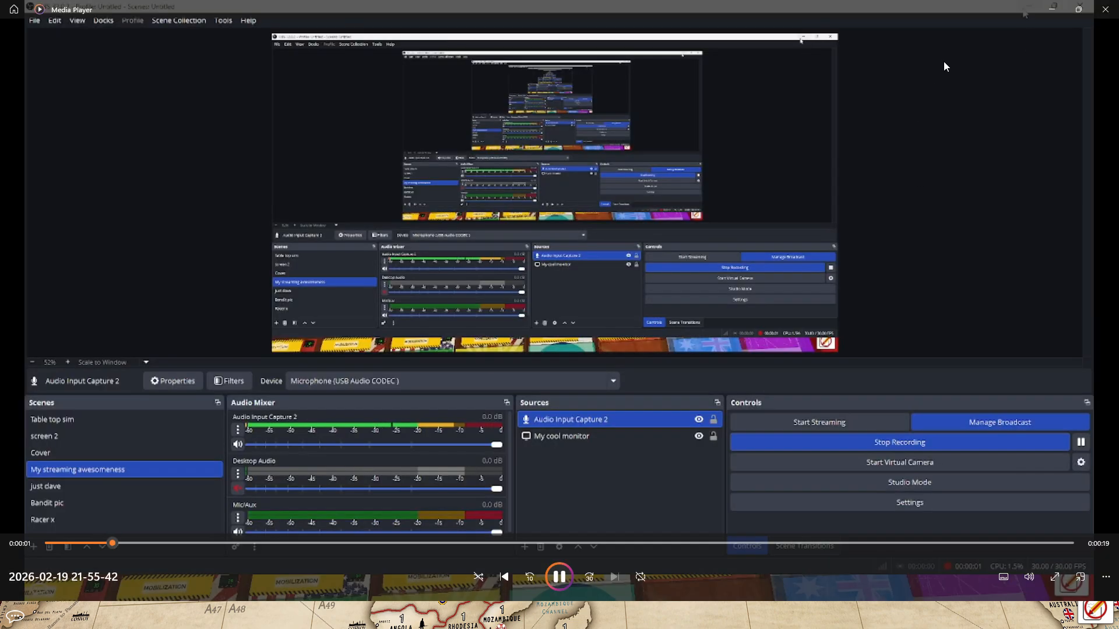
pyautogui.click(1105, 9)
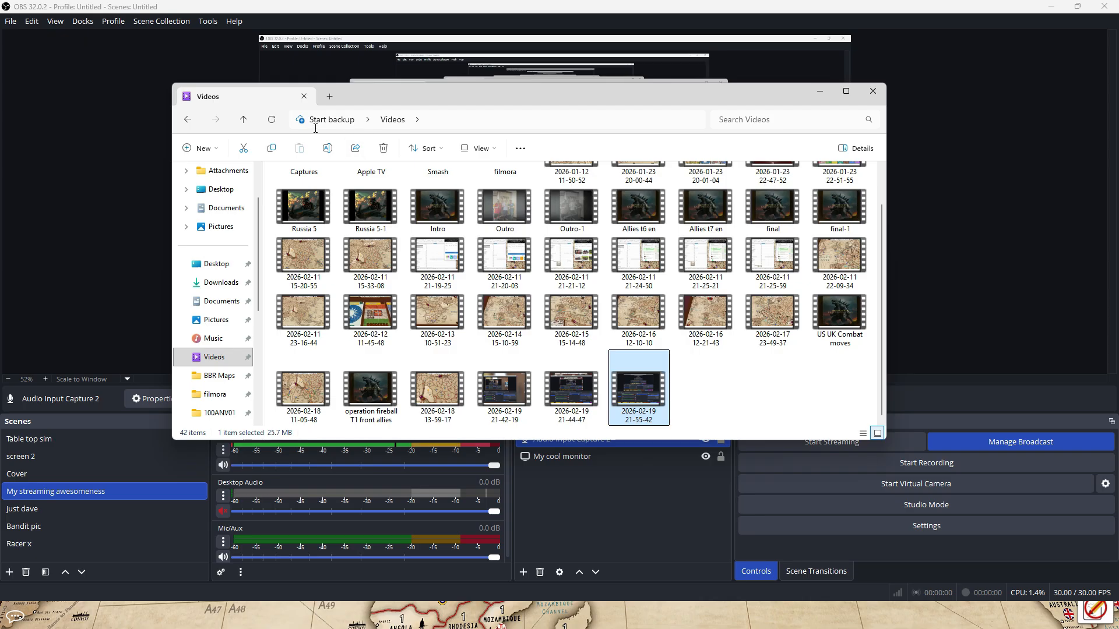
pyautogui.click(216, 357)
pyautogui.click(819, 94)
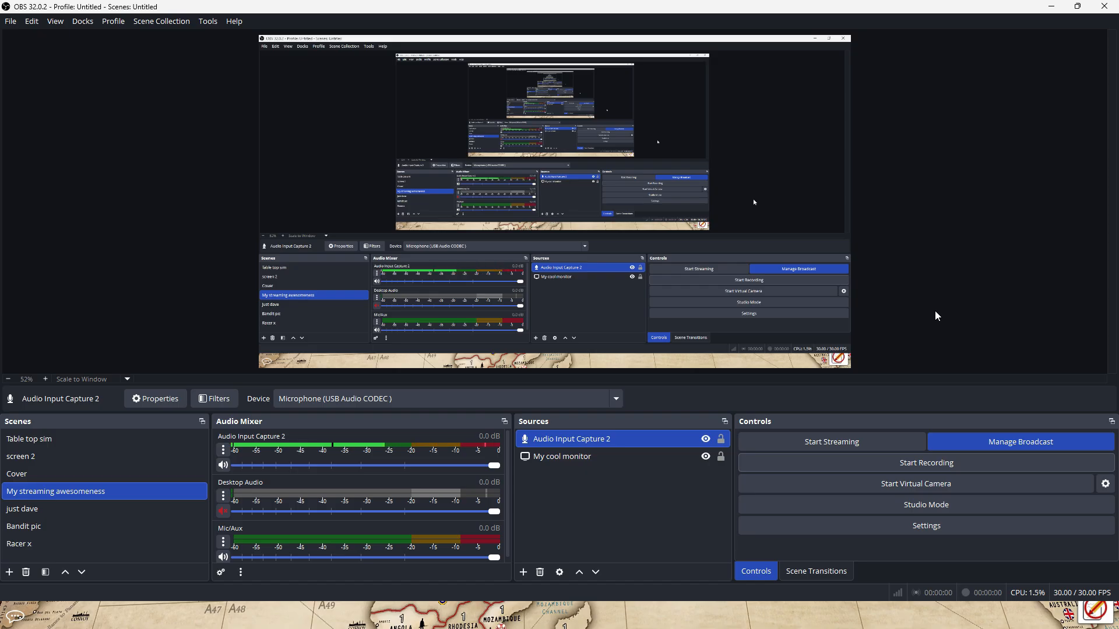
# Start a new recording, pause it, glance at the general settings without changing them, and stop the recording
pyautogui.click(900, 465)
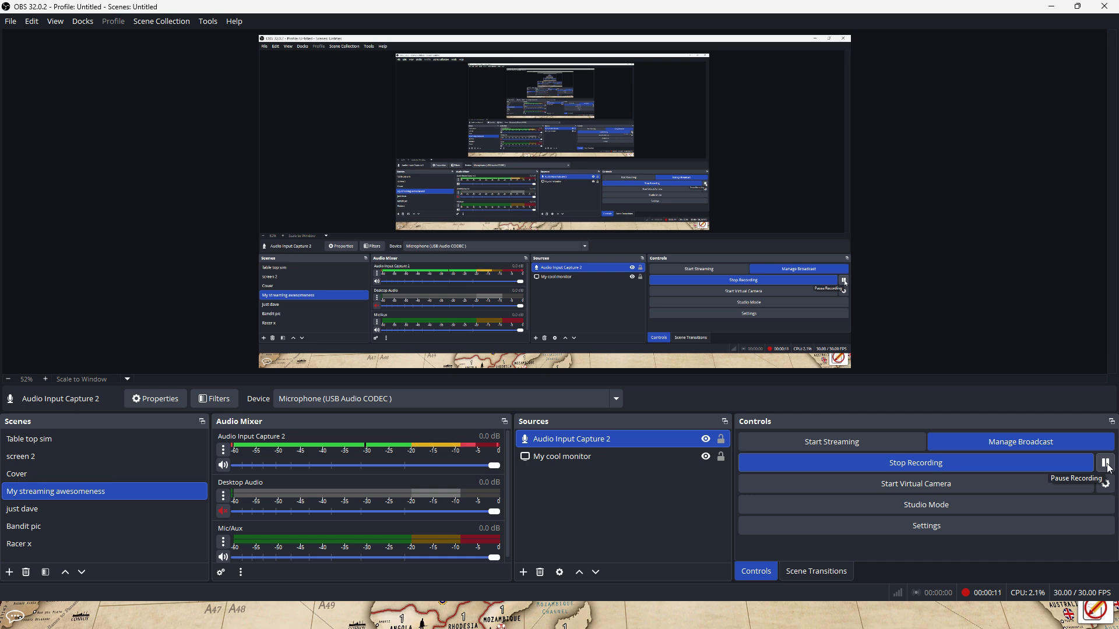
pyautogui.click(1107, 465)
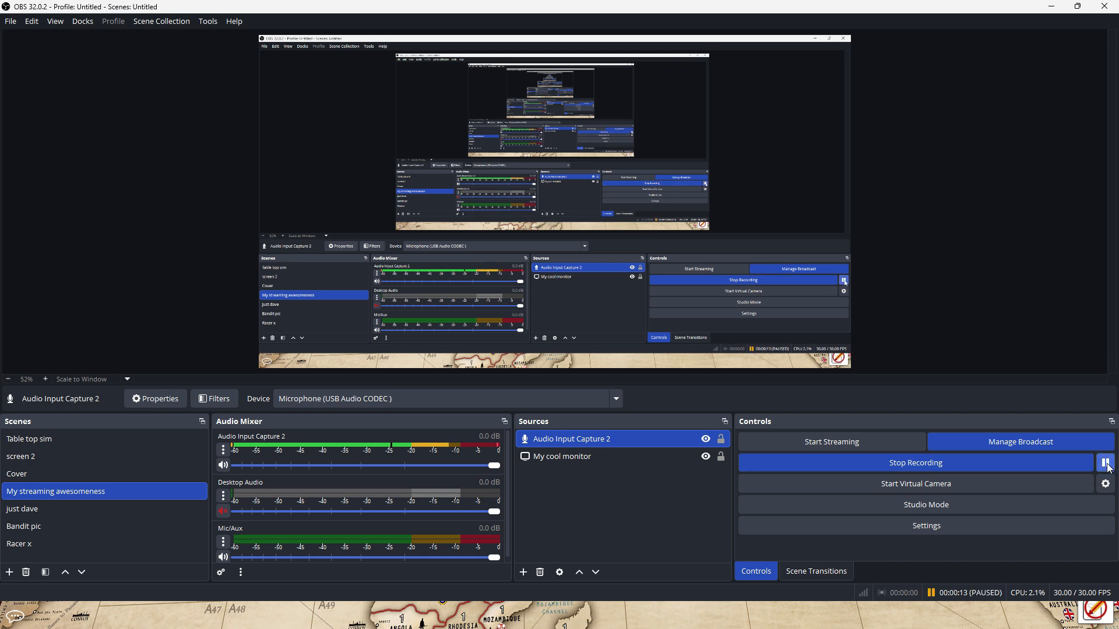
pyautogui.click(932, 526)
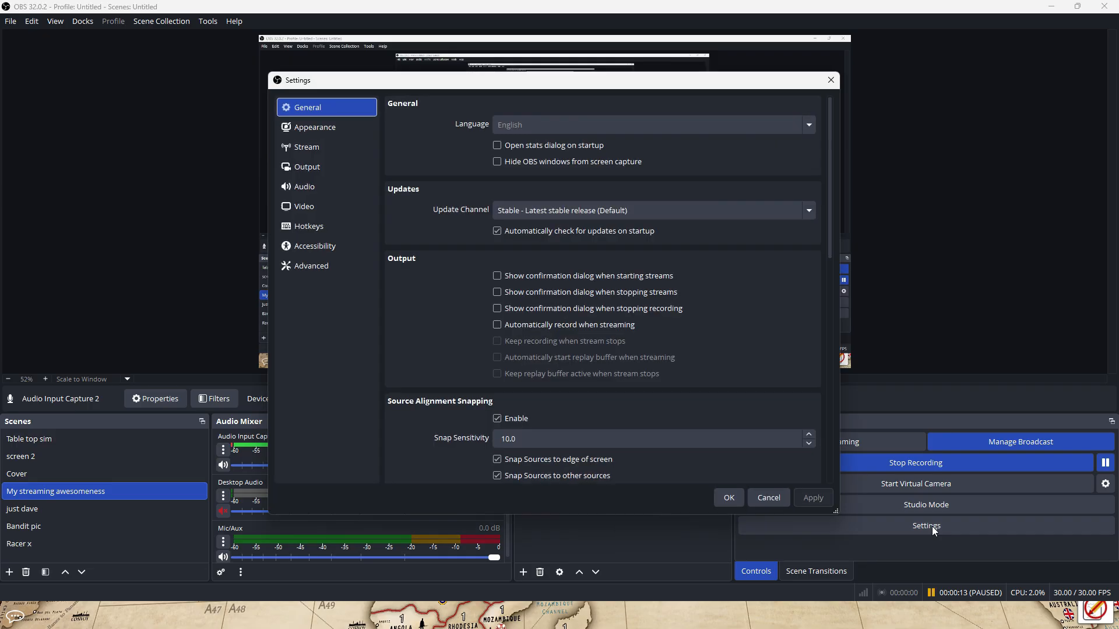
pyautogui.click(775, 499)
pyautogui.click(927, 464)
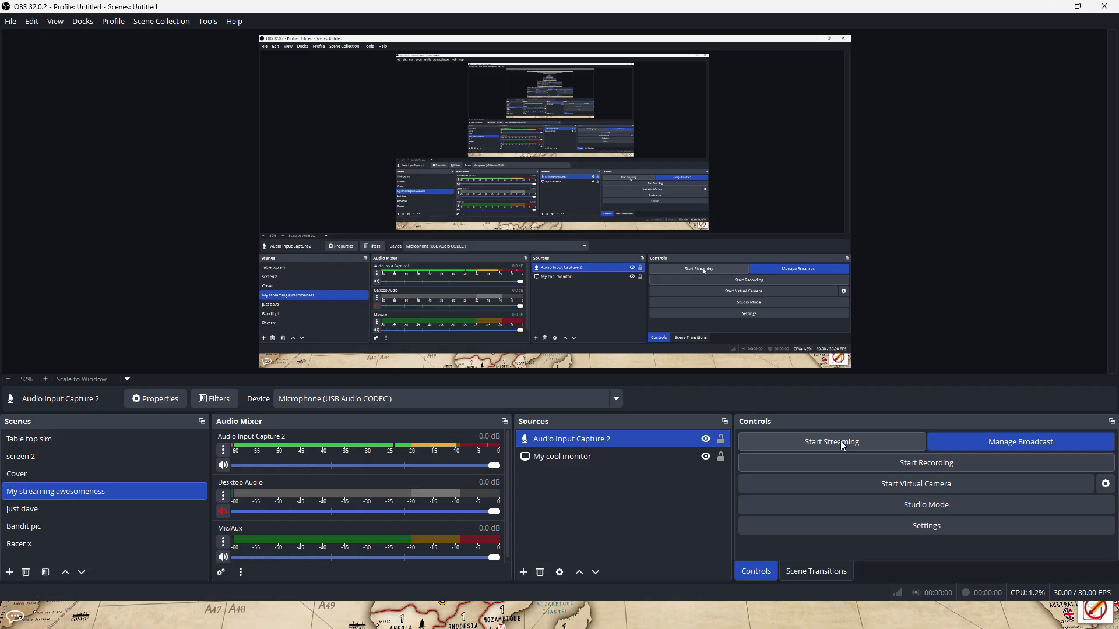
# Review the YouTube - RTMPS stream settings and the channel's list of live streams in YouTube Studio
pyautogui.click(926, 526)
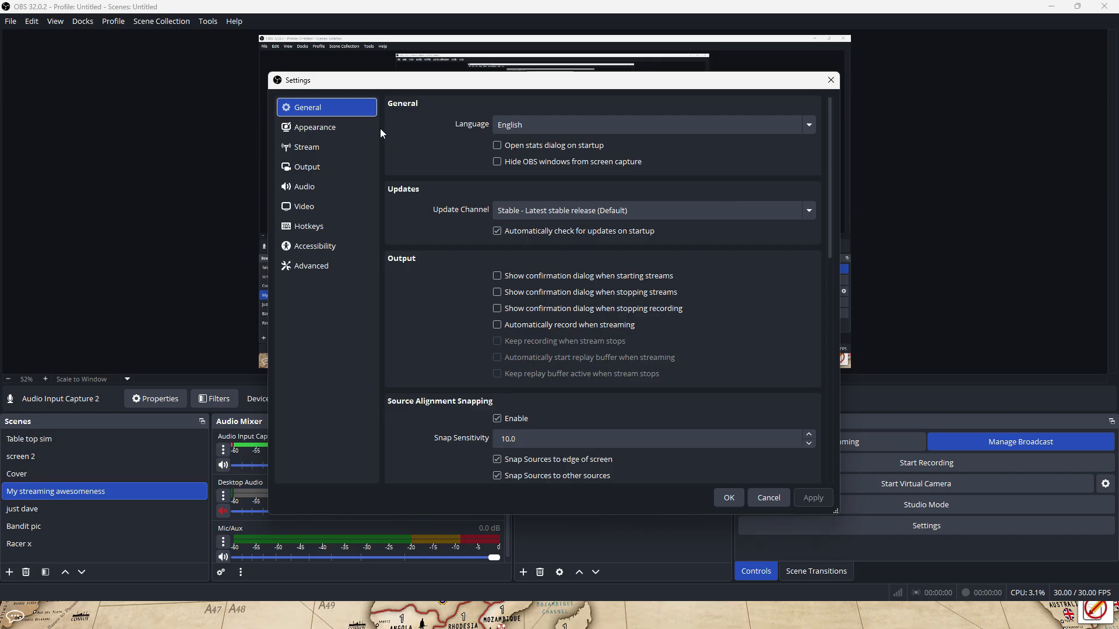
pyautogui.click(325, 153)
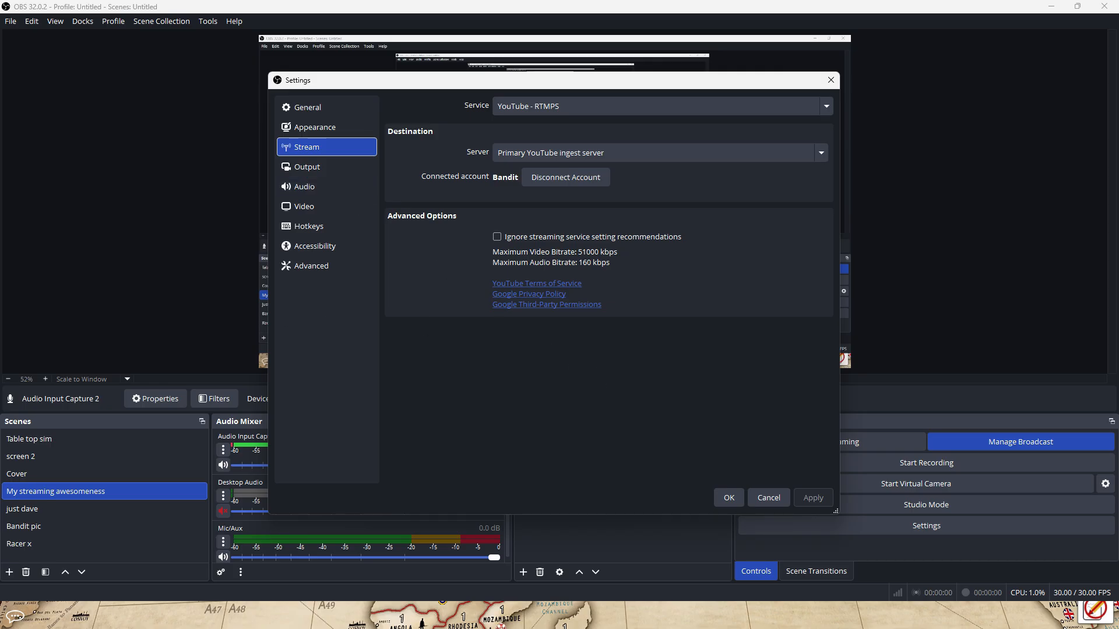
pyautogui.moveTo(0, 192); pyautogui.dragTo(600, 138)
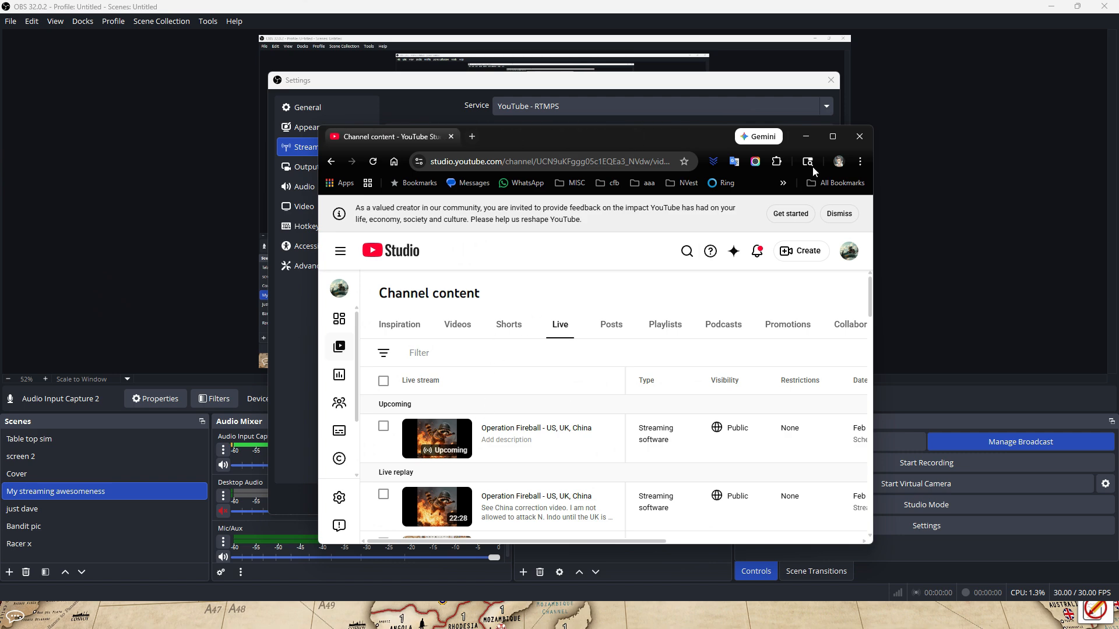
pyautogui.click(833, 136)
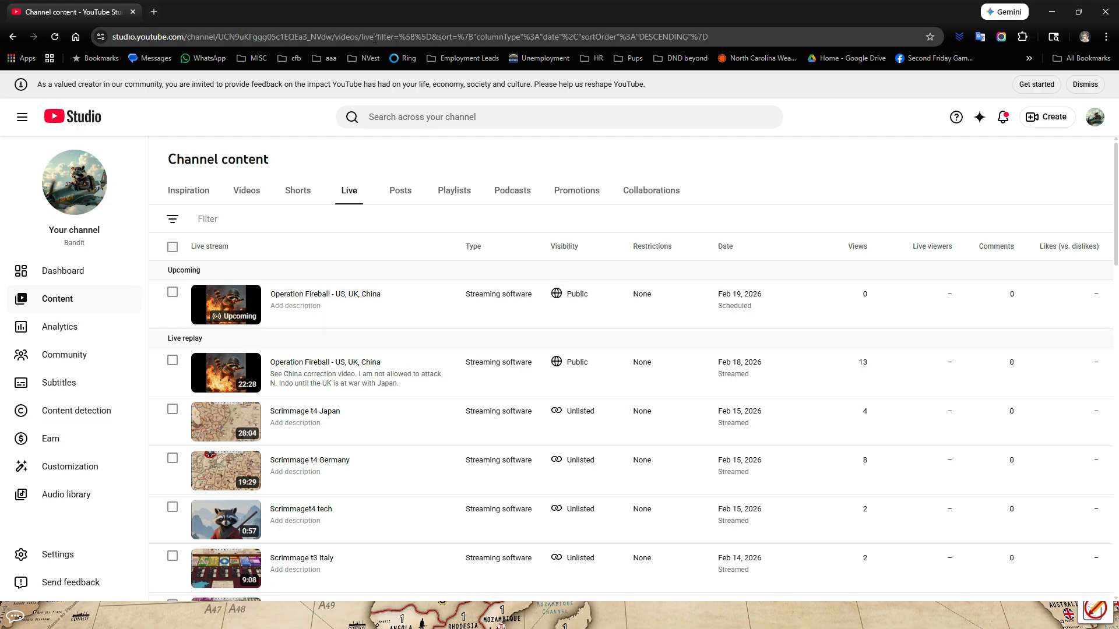
pyautogui.moveTo(682, 12); pyautogui.dragTo(0, 163)
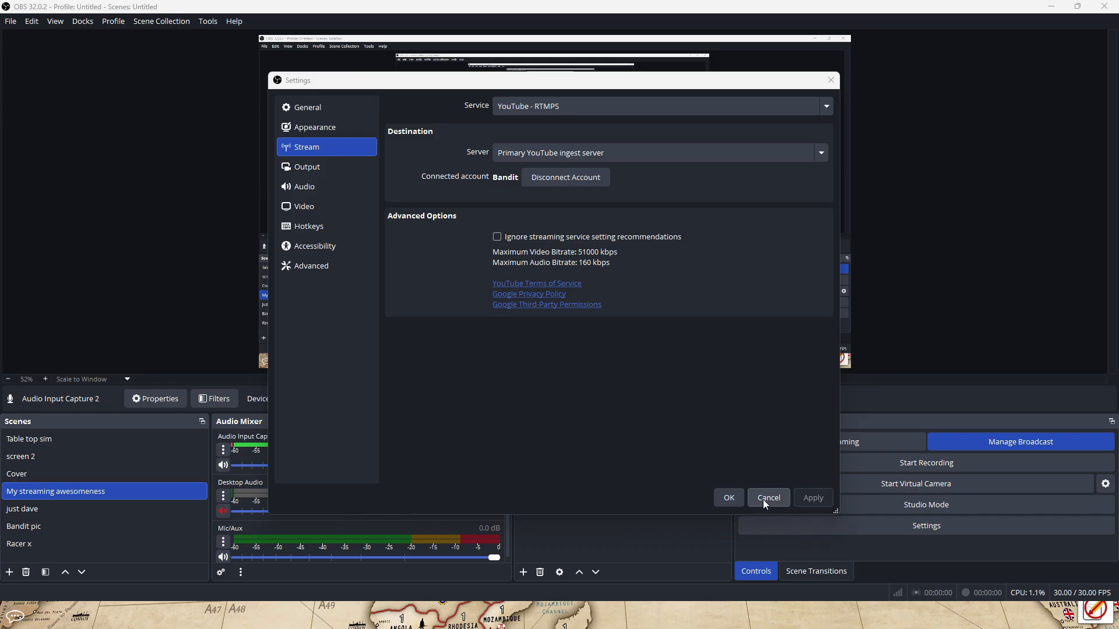
pyautogui.click(728, 498)
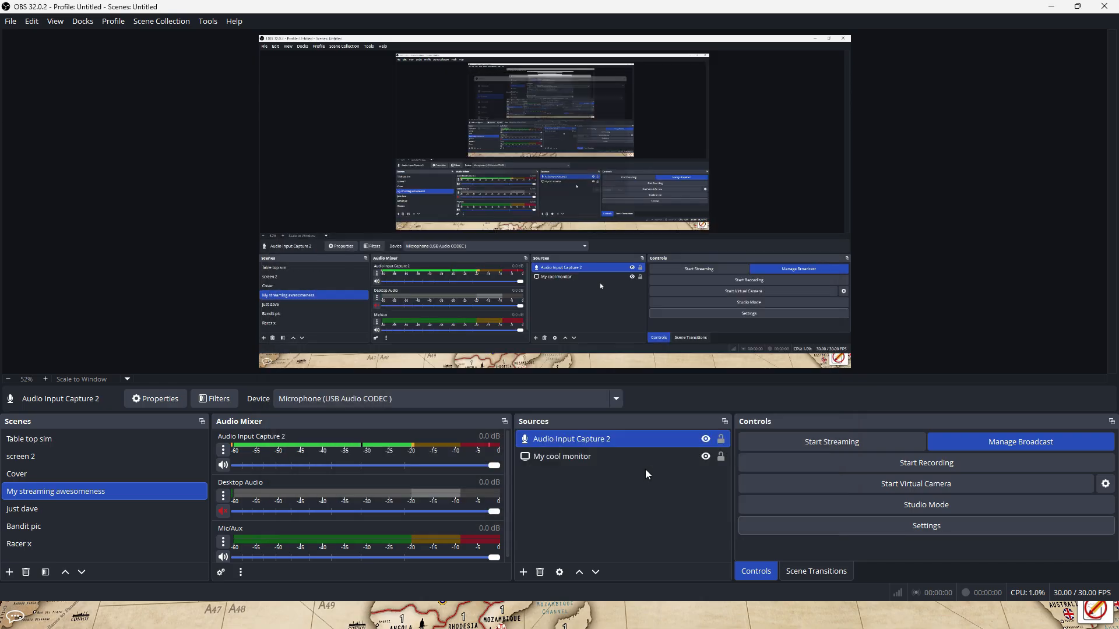
# Set up a new YouTube broadcast titled "Operation Fireball - T2" and enable Remember these settings
pyautogui.click(949, 442)
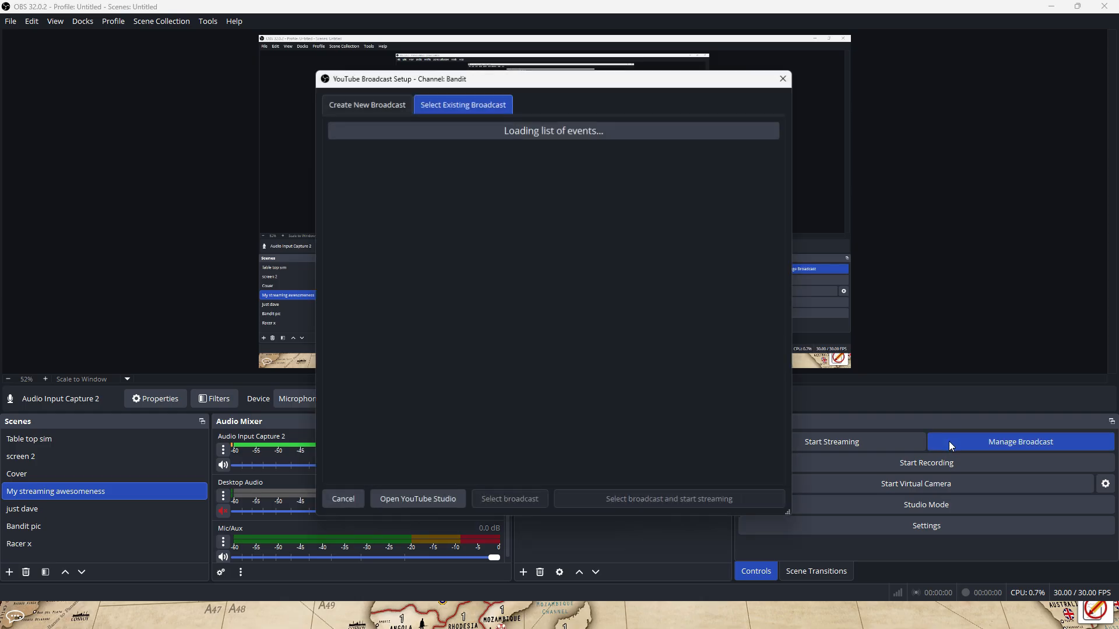
pyautogui.click(359, 104)
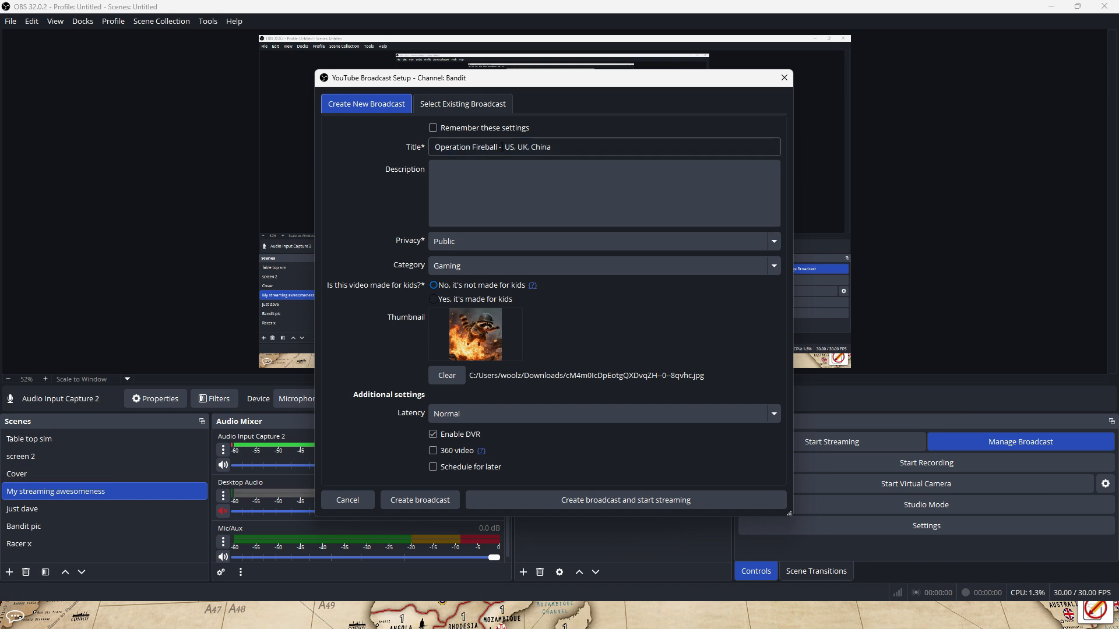
pyautogui.click(564, 150)
pyautogui.moveTo(564, 150); pyautogui.dragTo(505, 148)
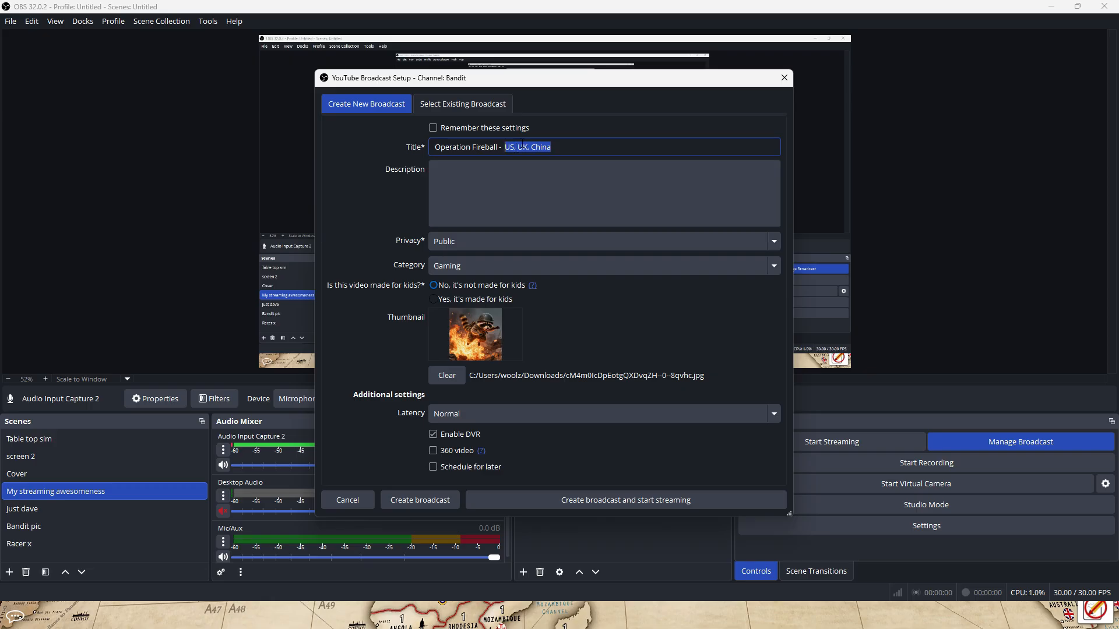
pyautogui.write('T2')
pyautogui.click(433, 127)
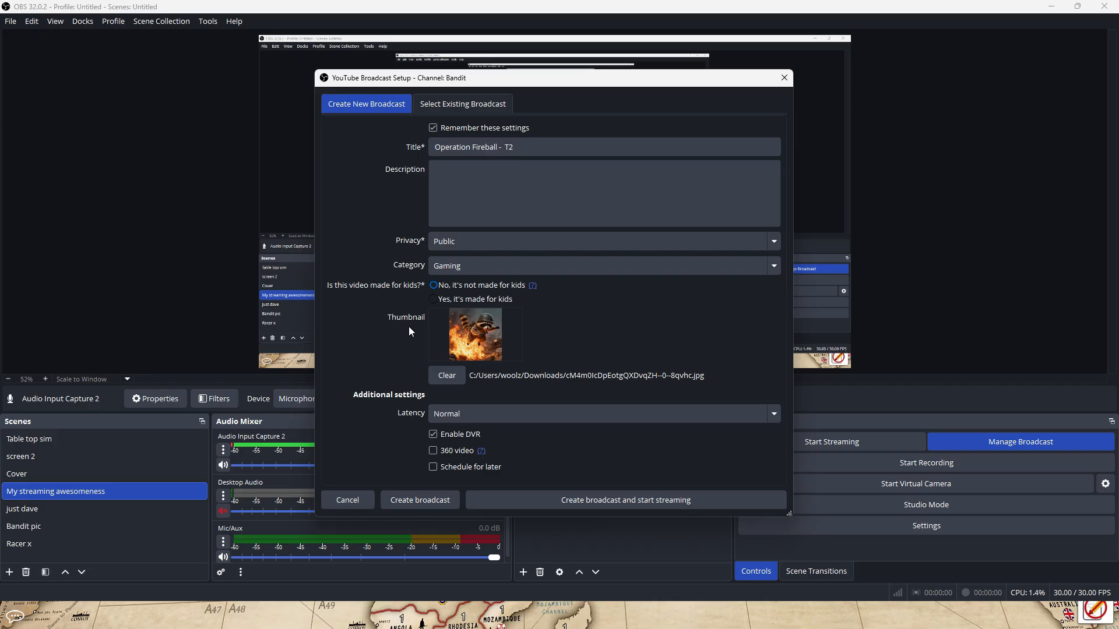
# Replace the broadcast's thumbnail with the raccoon image zqAEuth4FH1HGhqzgdxU--0--nf2qy.jpg from the Downloads folder
pyautogui.click(446, 377)
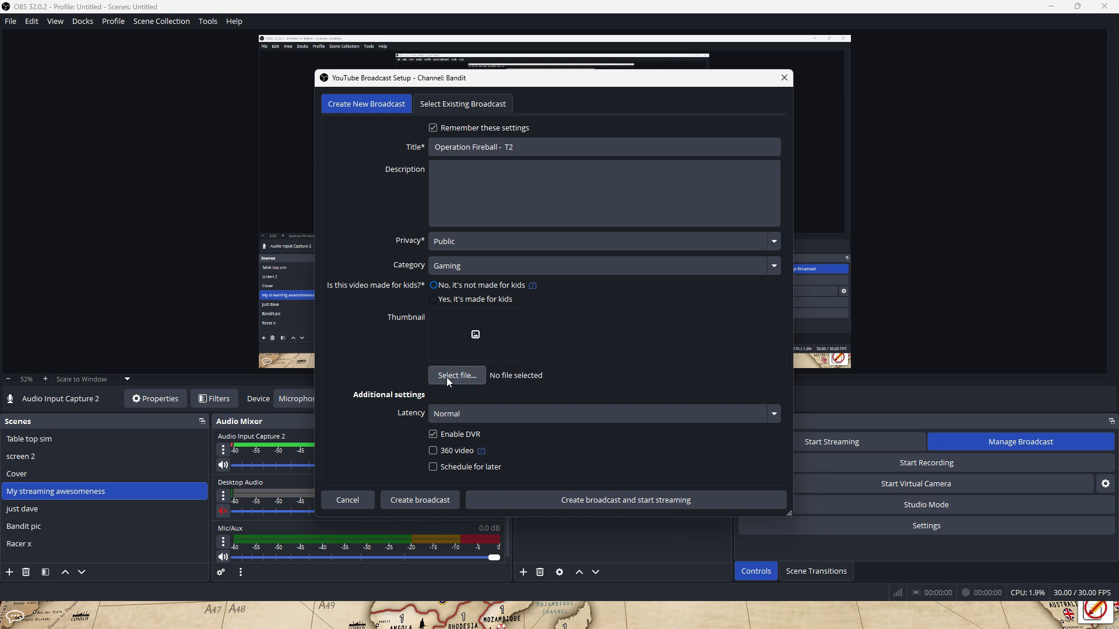
pyautogui.click(471, 377)
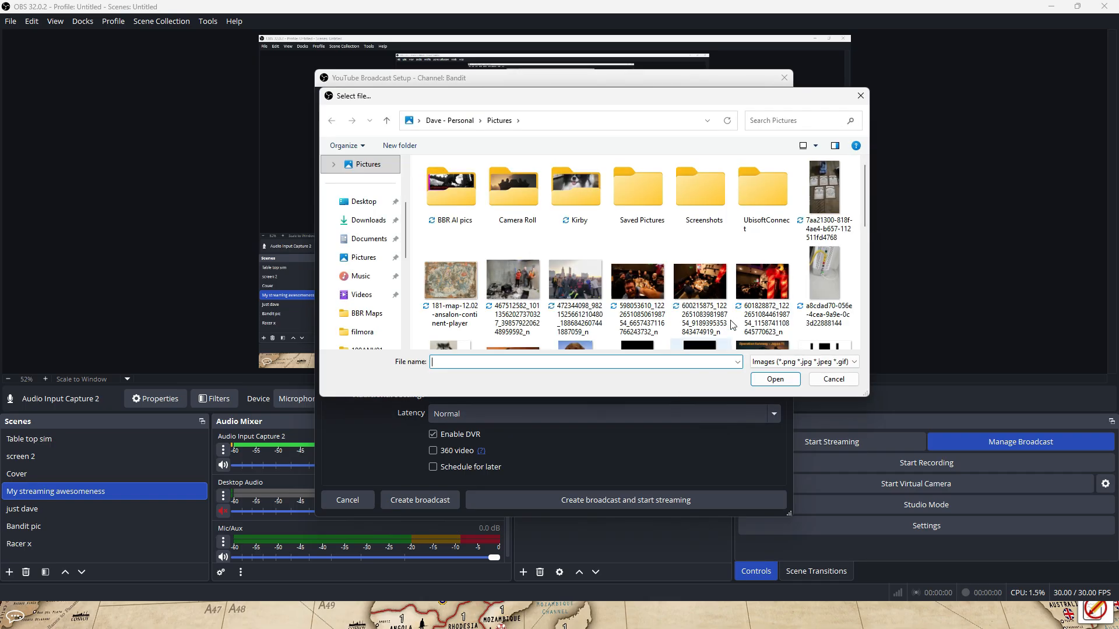
pyautogui.click(367, 221)
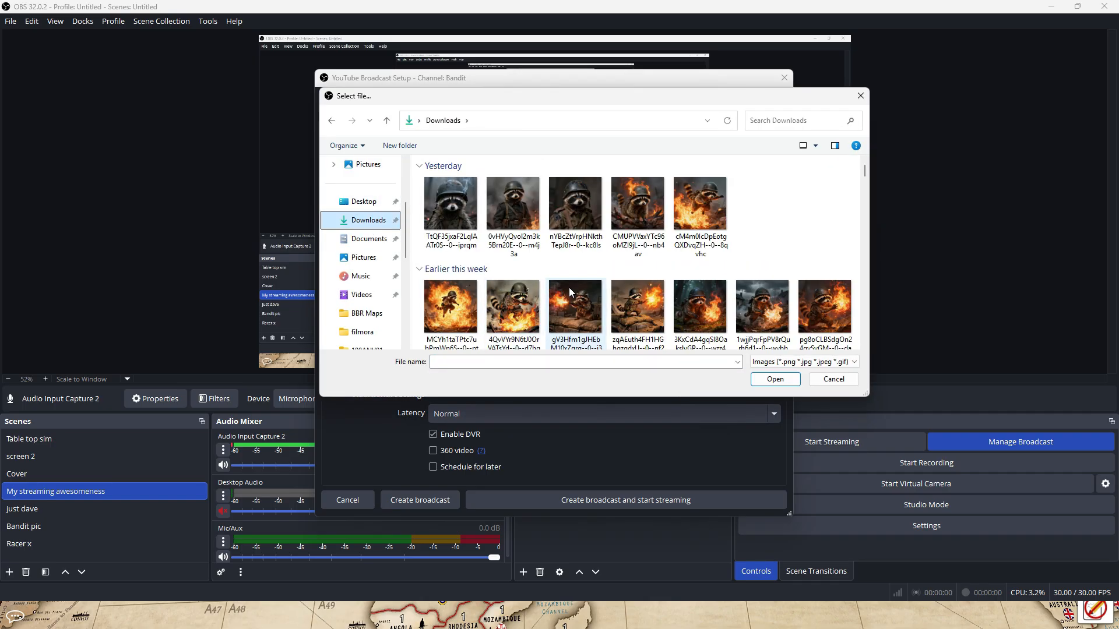
pyautogui.scroll(-2, 569, 288)
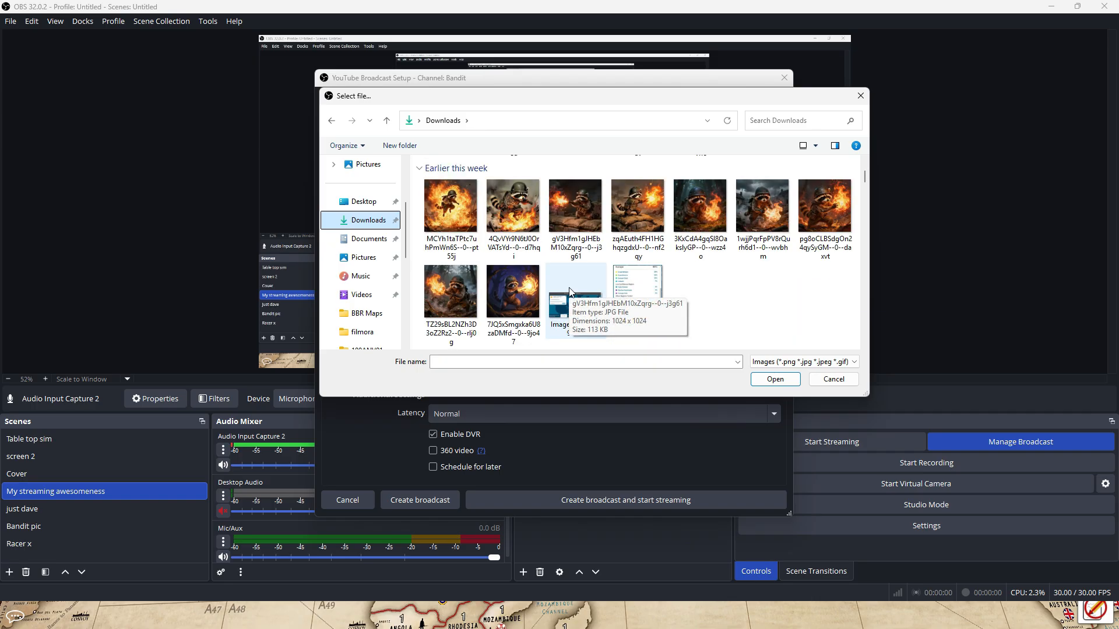
pyautogui.click(634, 208)
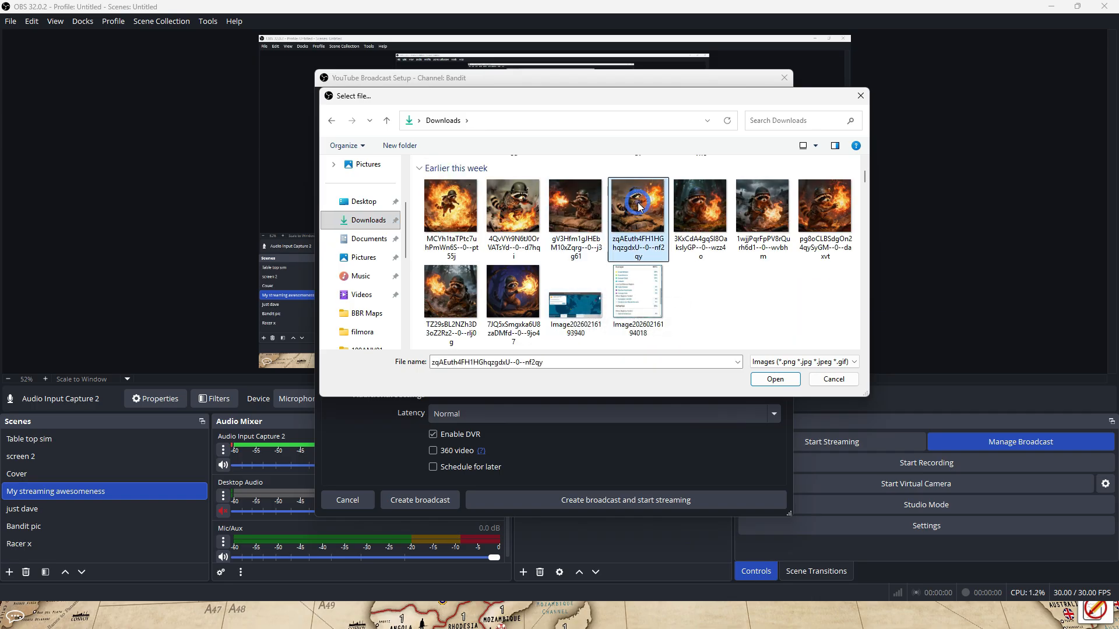
pyautogui.click(772, 380)
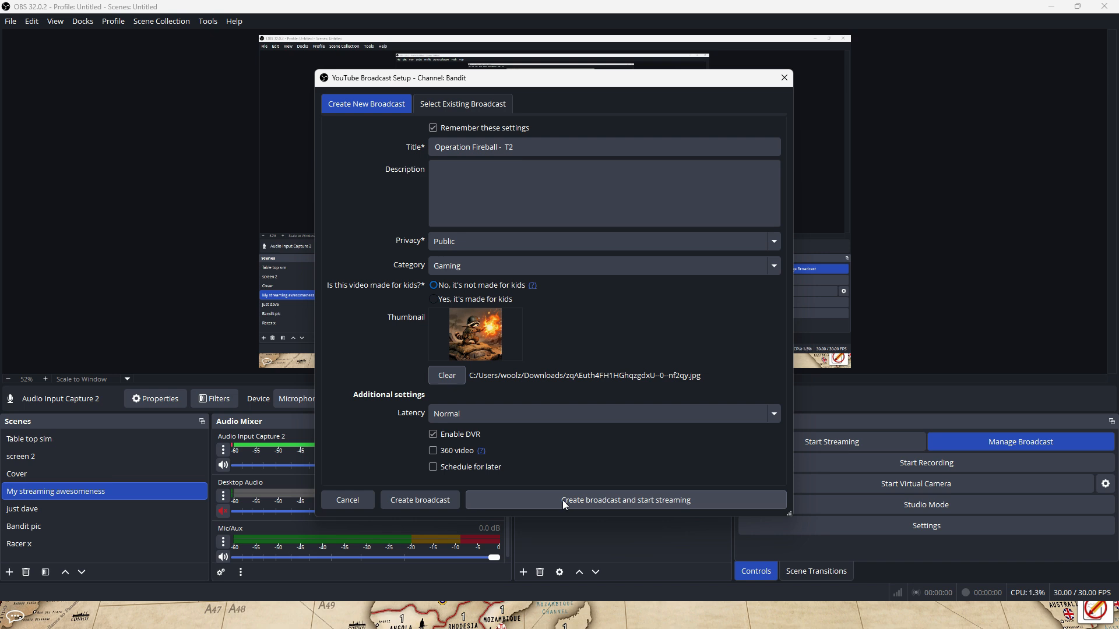
# Retitle the broadcast "Operation Fireball - test", leave the description empty, and create it with streaming started
pyautogui.click(514, 149)
pyautogui.doubleClick(507, 147)
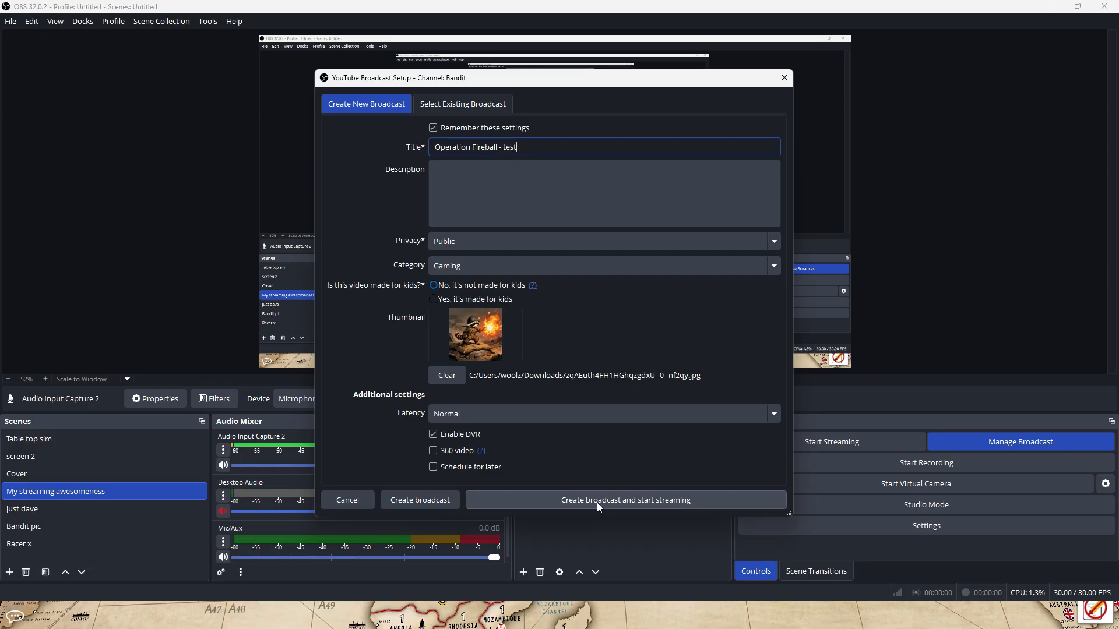
pyautogui.click(556, 212)
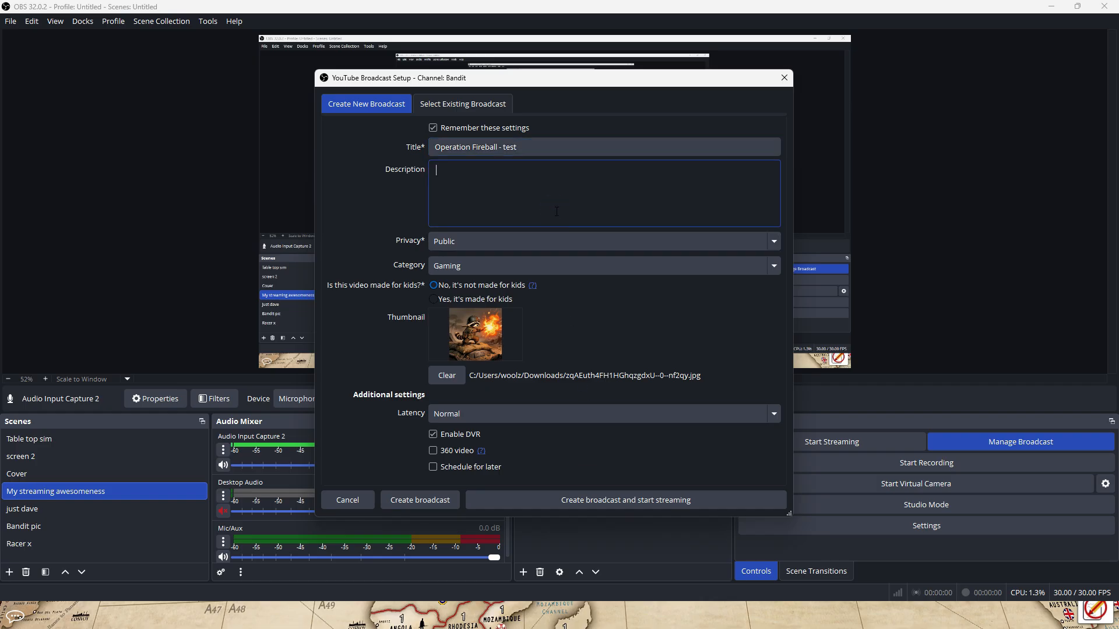
pyautogui.click(641, 501)
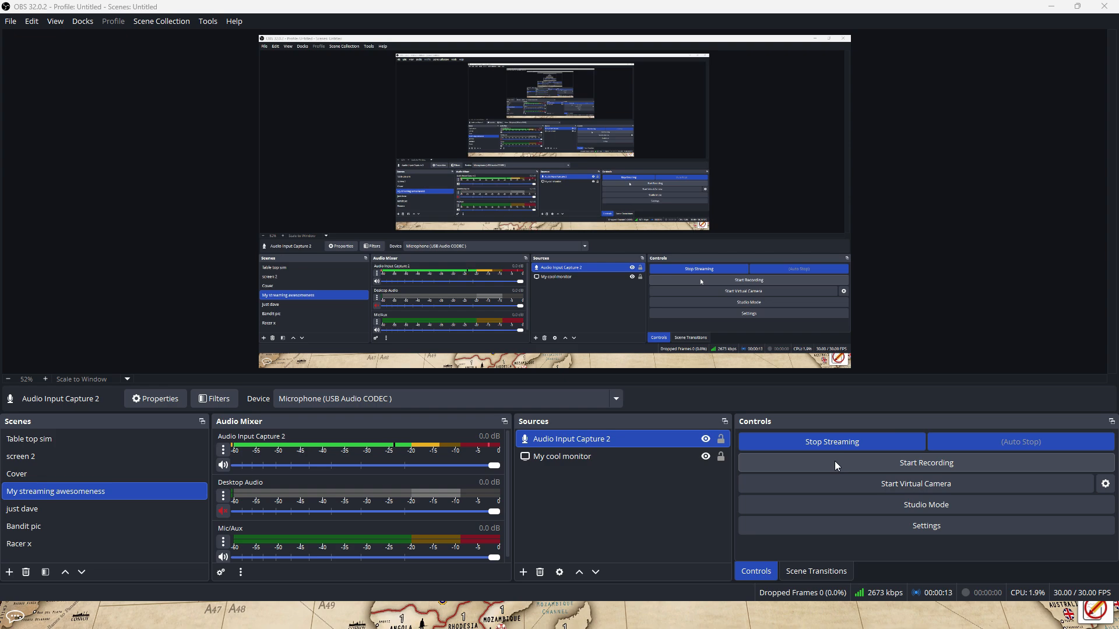
# Show the game table full screen on the live stream, and return to OBS to end the stream
pyautogui.moveTo(876, 8); pyautogui.dragTo(0, 146)
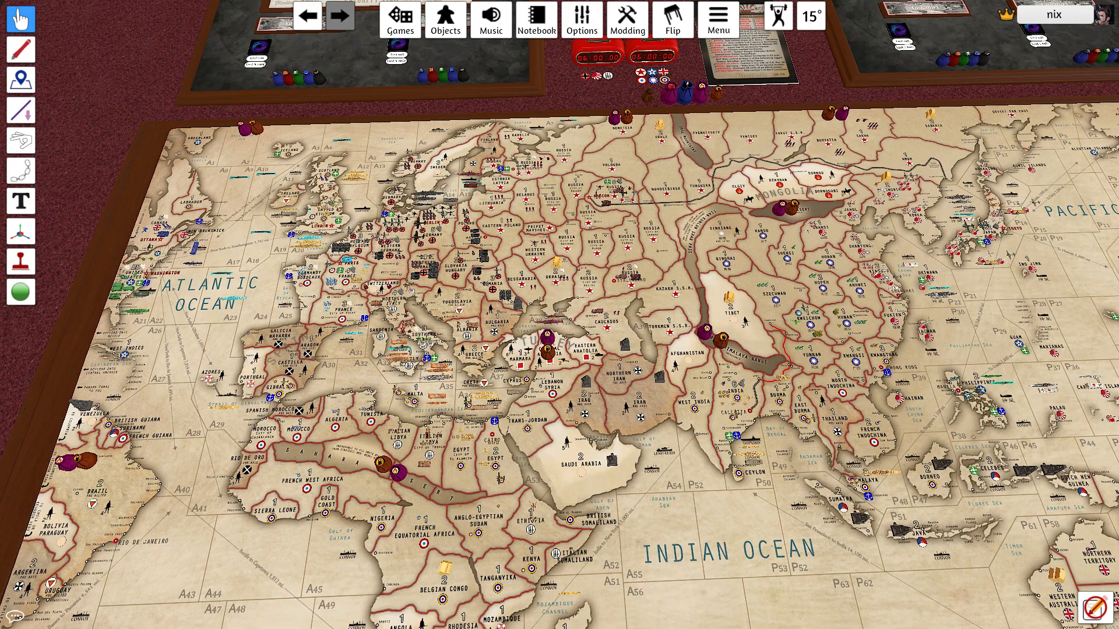
pyautogui.moveTo(0, 152); pyautogui.dragTo(697, 99)
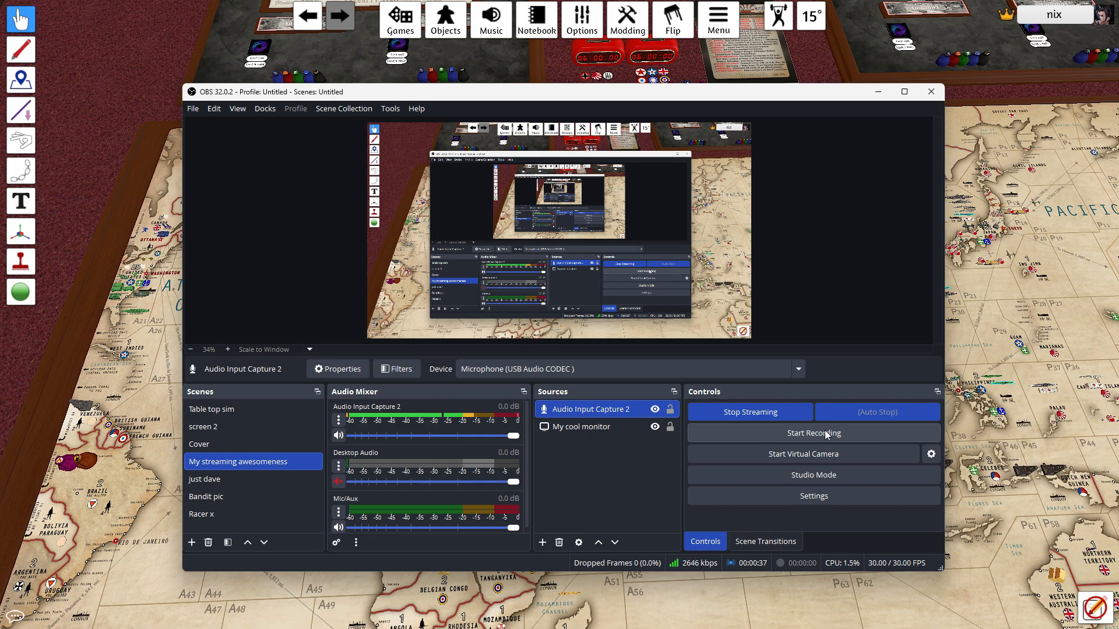
pyautogui.click(750, 418)
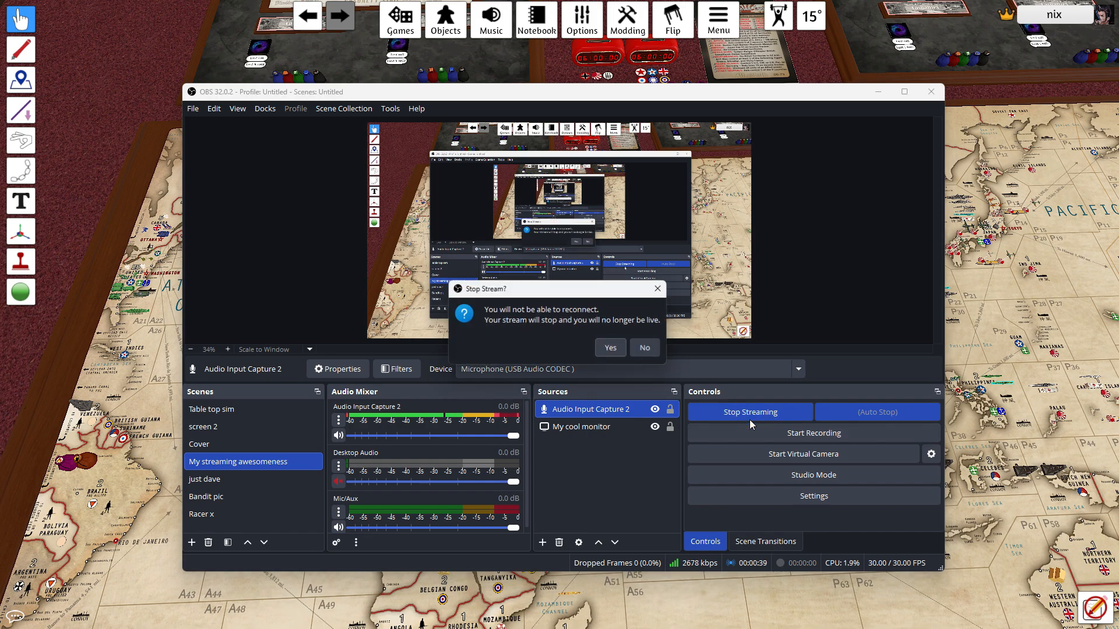
pyautogui.click(611, 349)
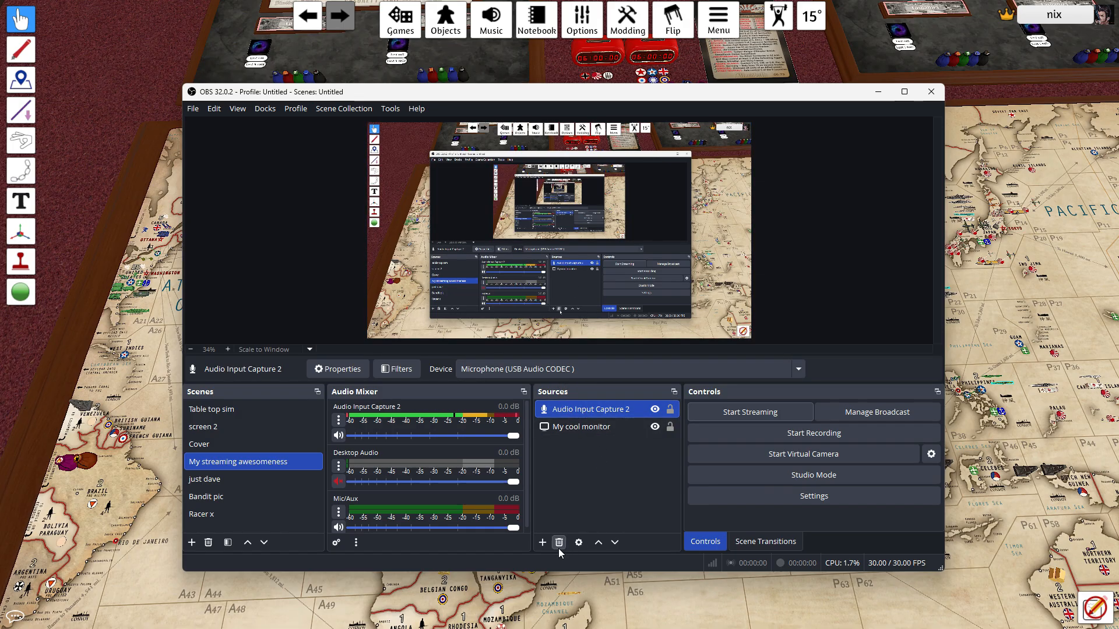
# Add a new video capture device source named HHH to the My streaming awesomeness scene
pyautogui.click(542, 542)
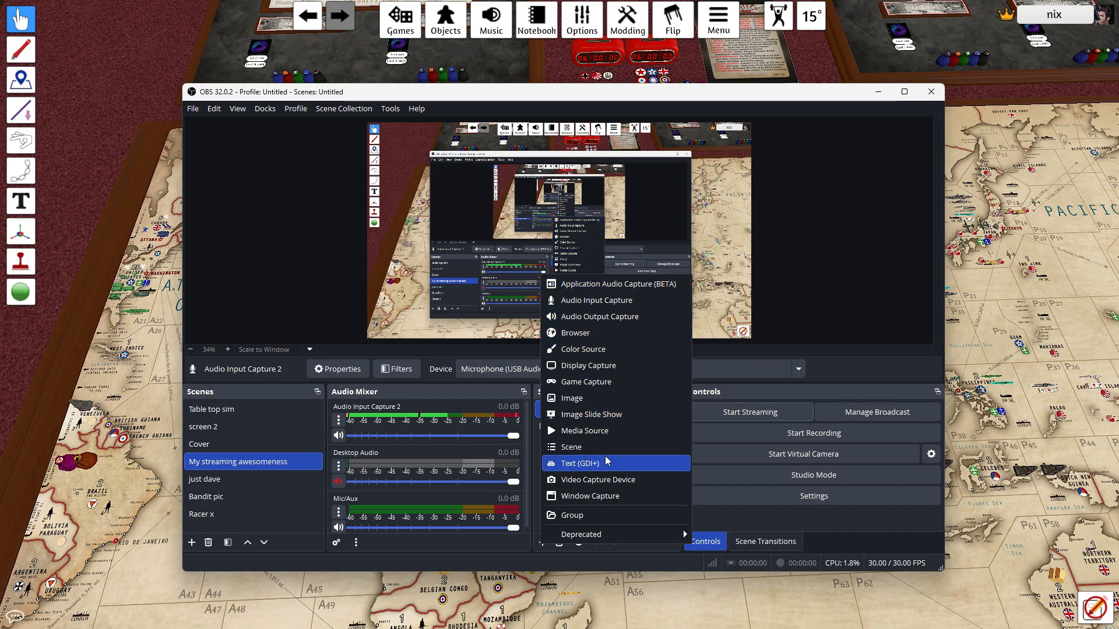
pyautogui.click(603, 479)
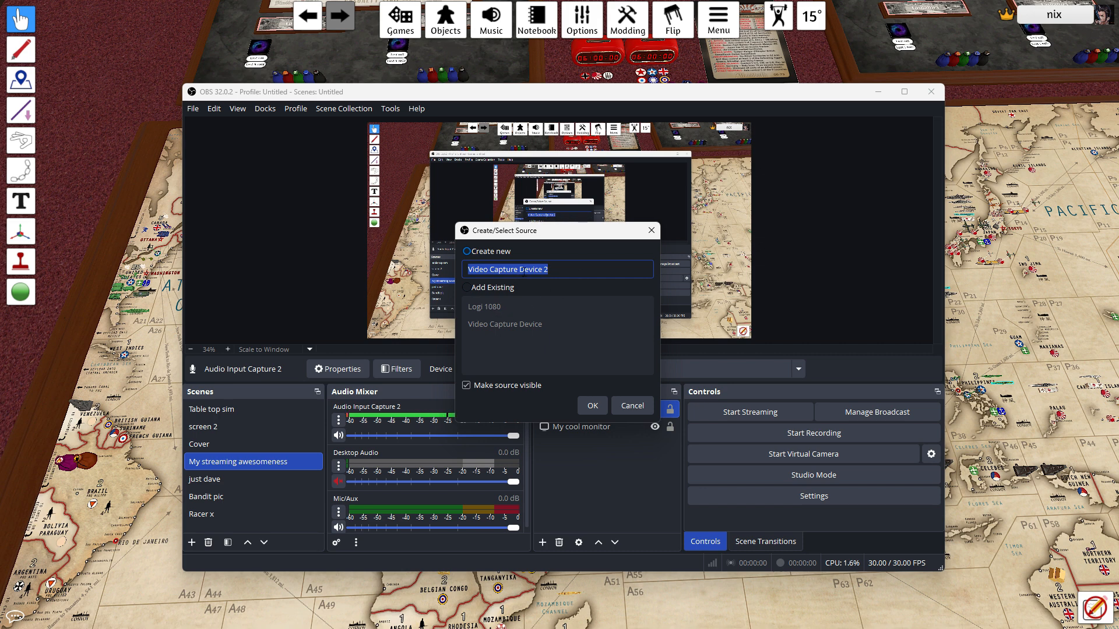
pyautogui.write('HHH')
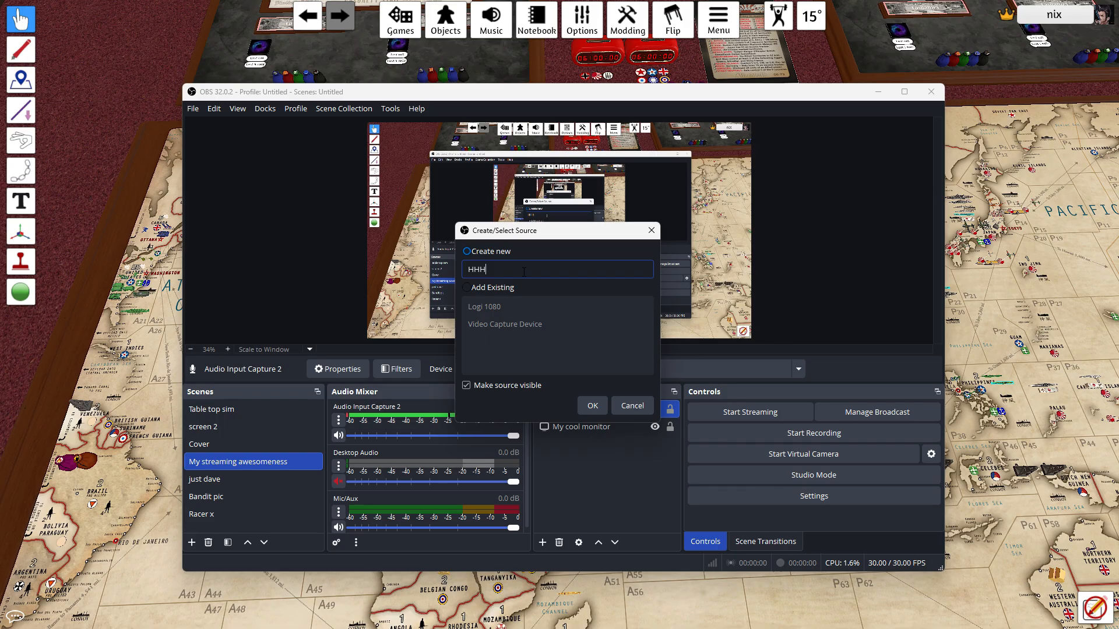
pyautogui.click(592, 405)
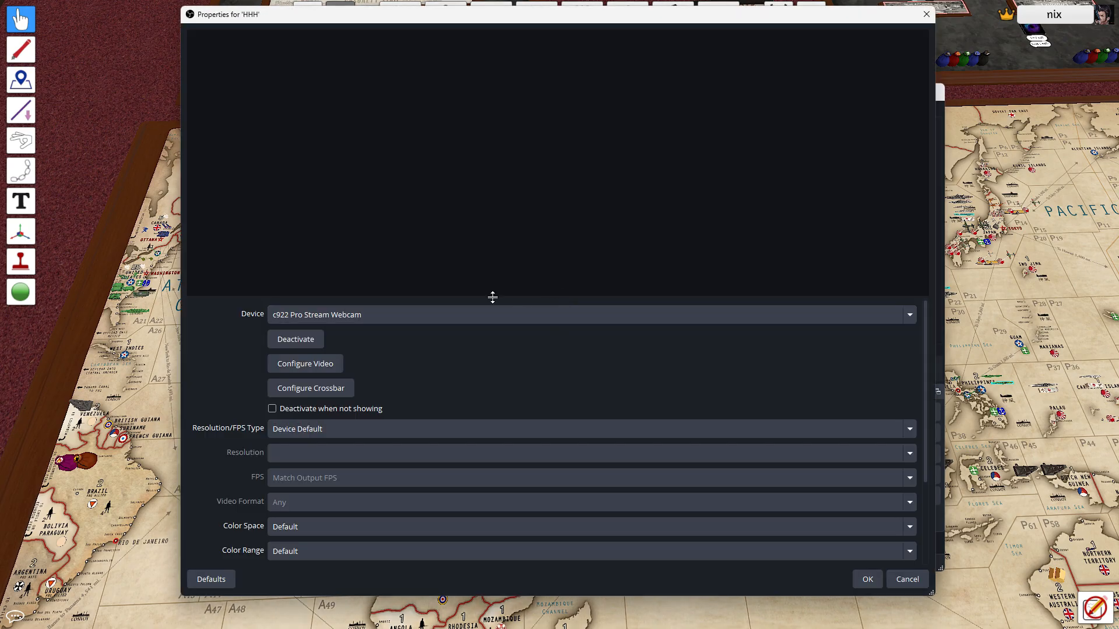
# Try EMEET STUDIO CAMERA, c922 Pro Stream Webcam and Logi Capture as the HHH source's device
pyautogui.click(344, 314)
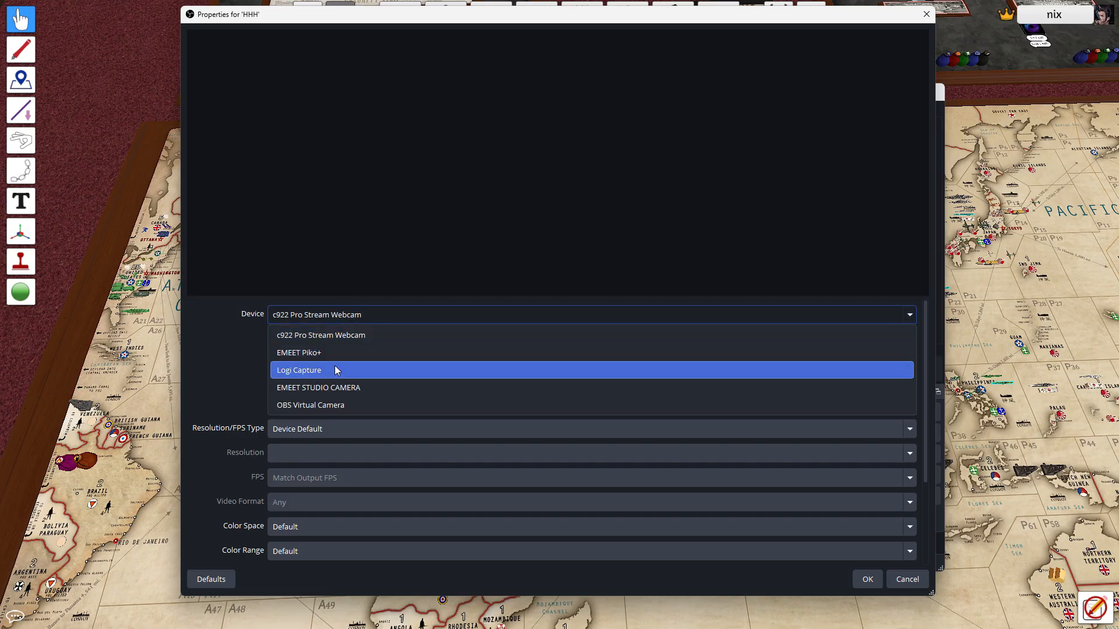
pyautogui.click(356, 393)
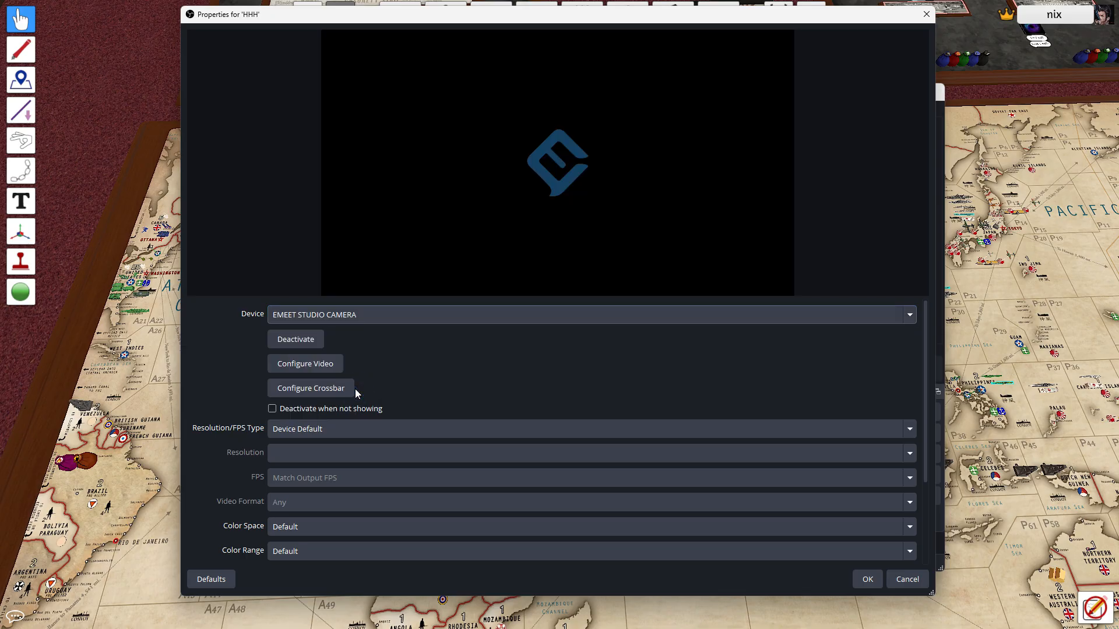
pyautogui.click(310, 314)
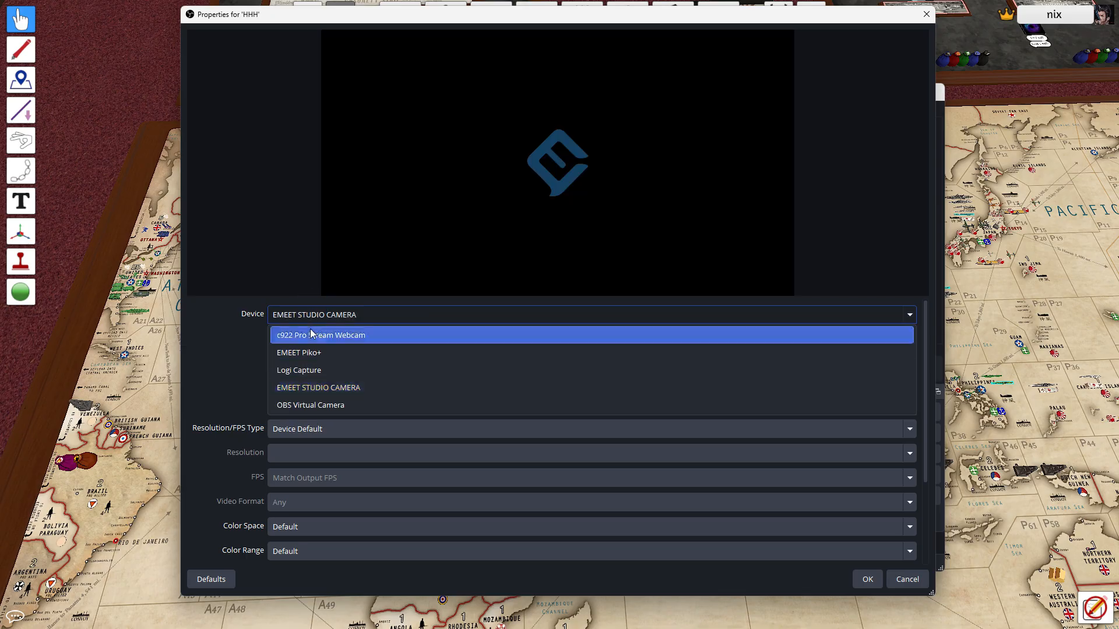
pyautogui.click(321, 341)
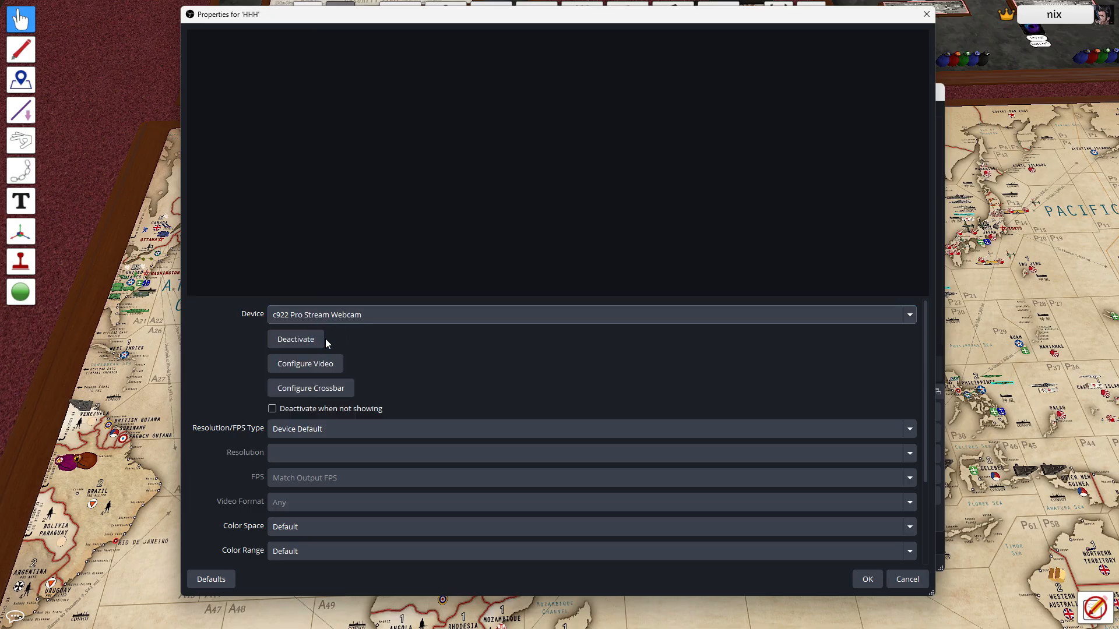
pyautogui.click(345, 315)
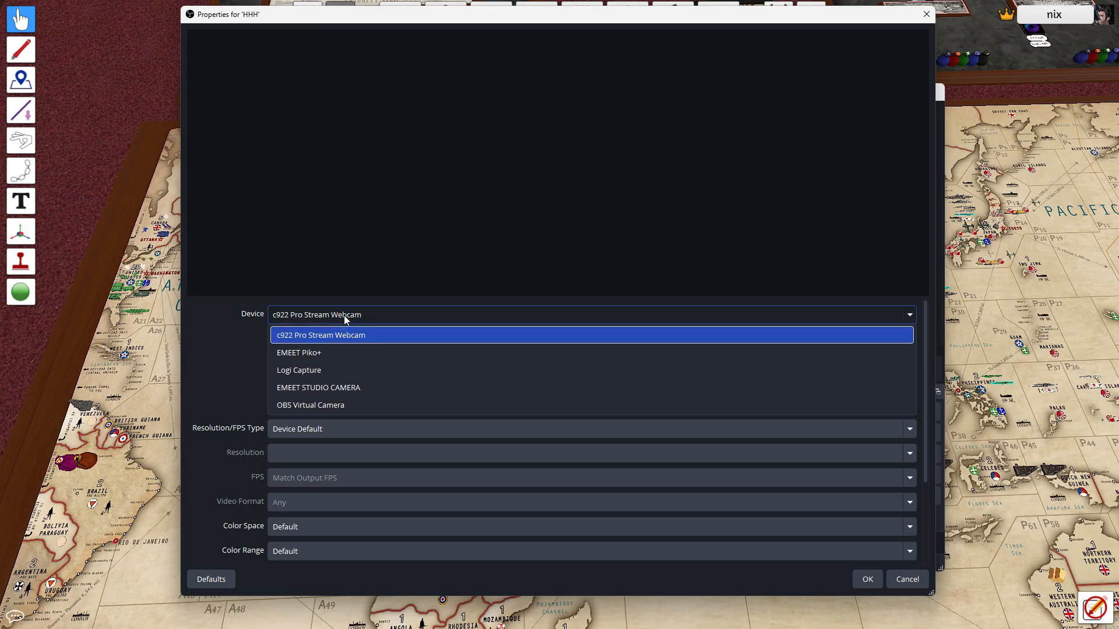
pyautogui.click(334, 372)
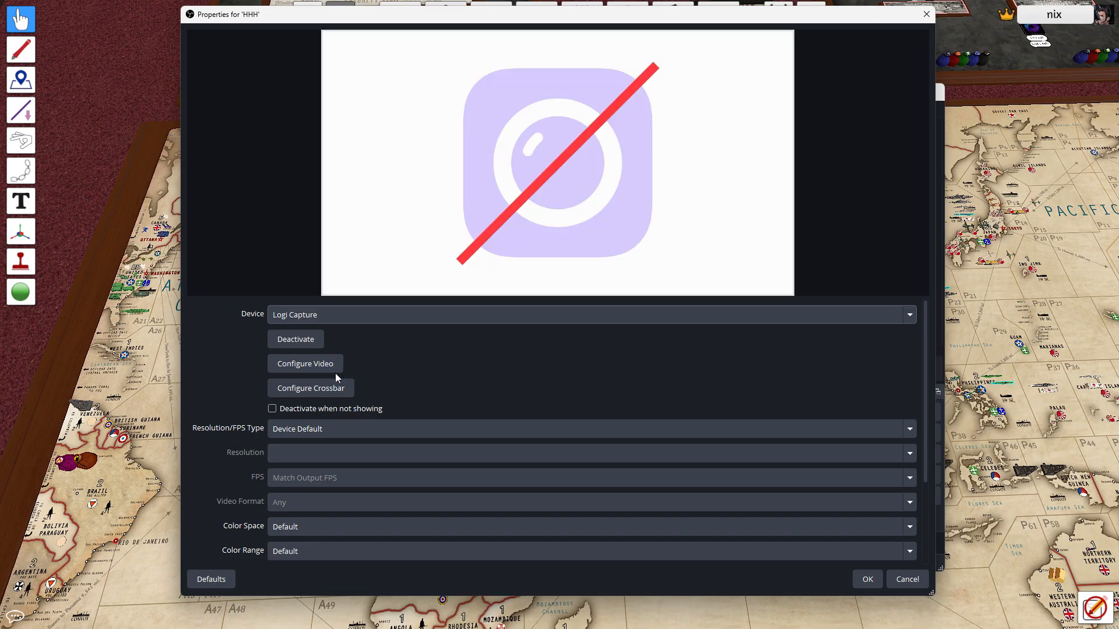
pyautogui.click(365, 315)
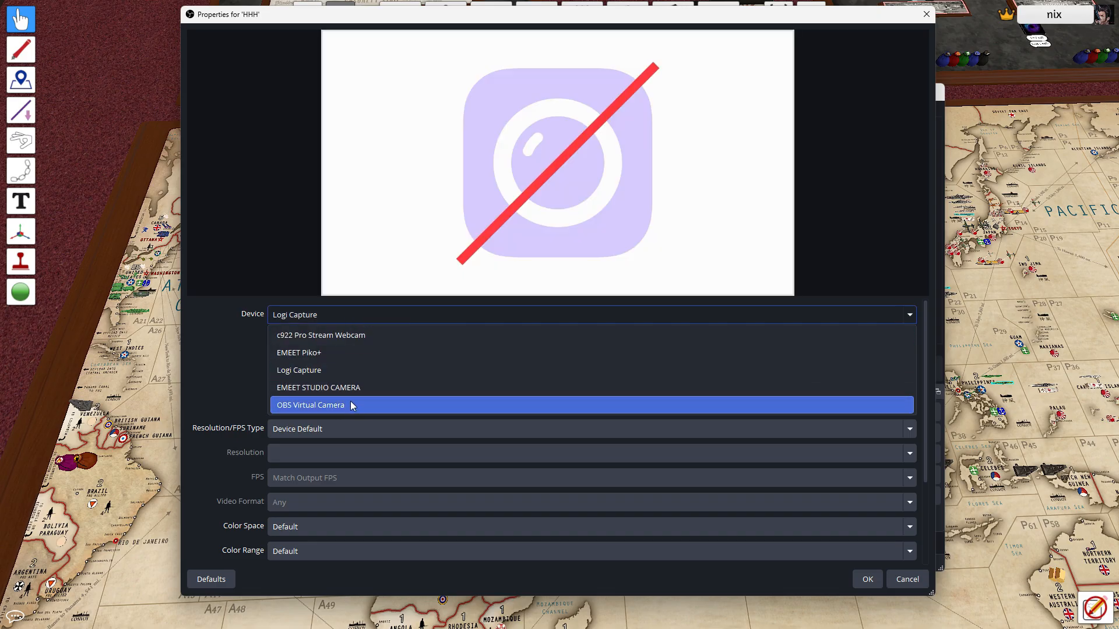
pyautogui.click(358, 390)
# Set the HHH source's device to EMEET Piko+ and accept its properties
pyautogui.click(373, 322)
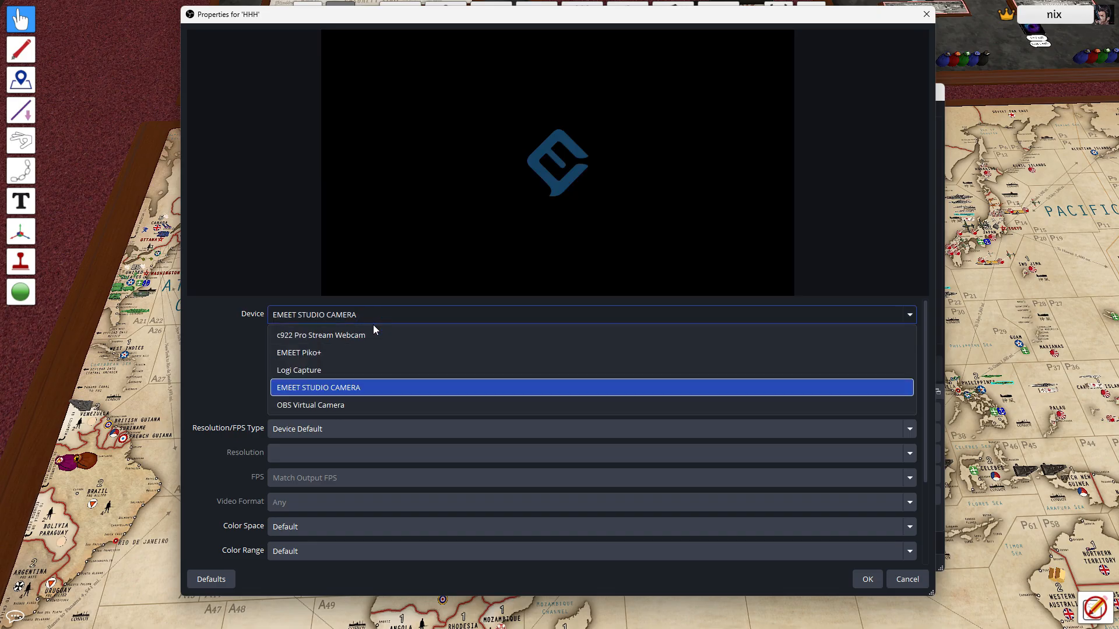
pyautogui.click(360, 351)
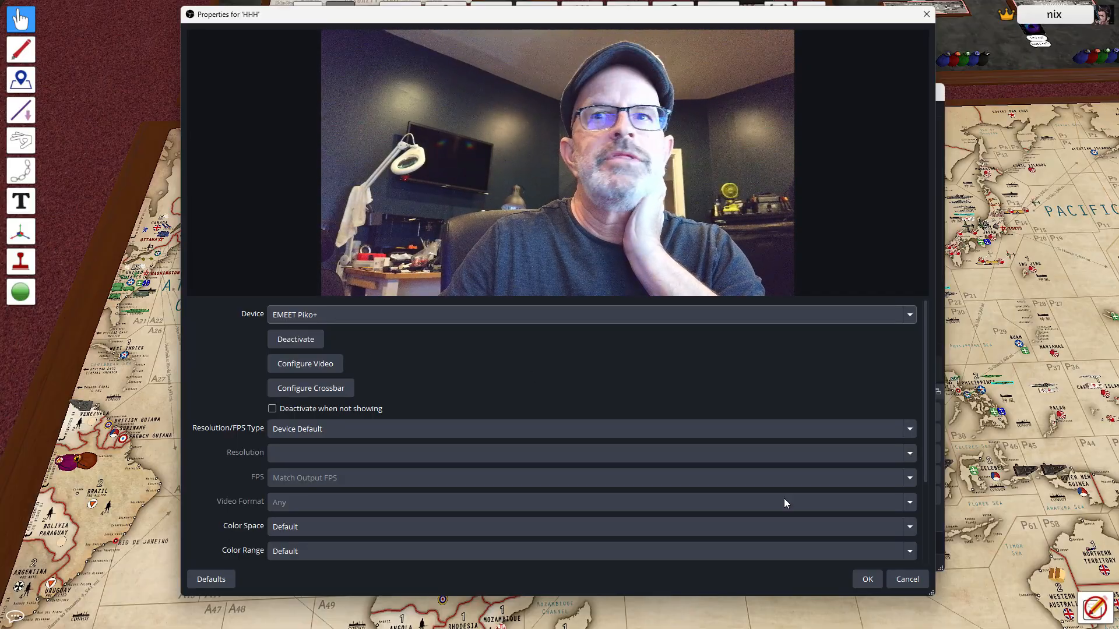
pyautogui.click(867, 579)
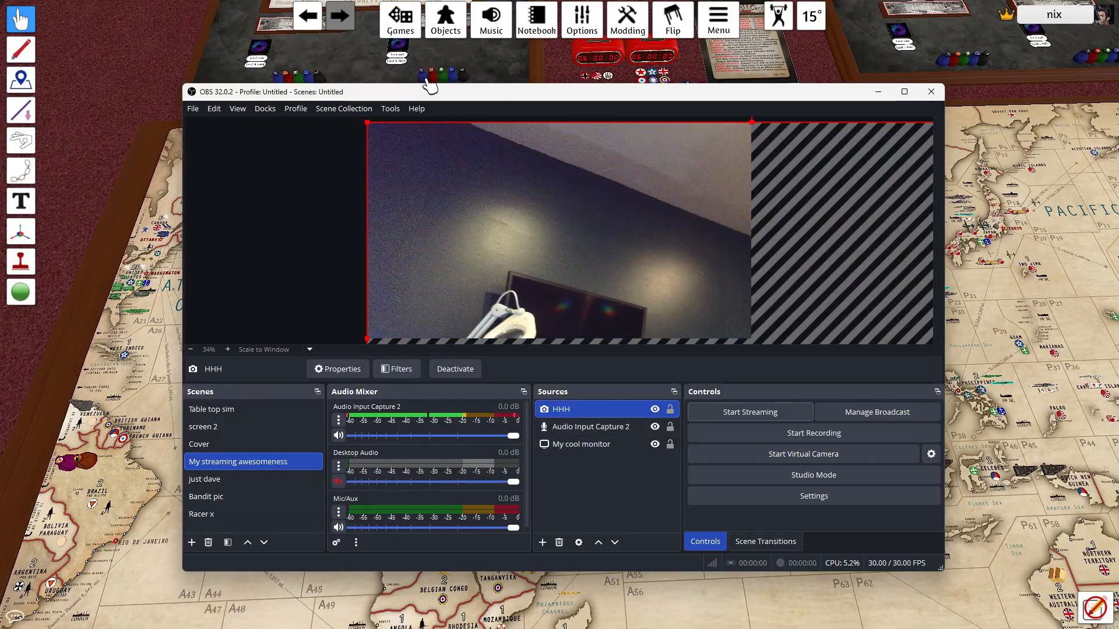
# Scale the HHH camera picture down and place it in the canvas's upper-right corner, about 1519 px from the left edge
pyautogui.moveTo(366, 124); pyautogui.dragTo(631, 228)
pyautogui.moveTo(367, 150); pyautogui.dragTo(681, 306)
pyautogui.moveTo(809, 320); pyautogui.dragTo(558, 167)
pyautogui.moveTo(385, 147); pyautogui.dragTo(603, 272)
pyautogui.moveTo(647, 303); pyautogui.dragTo(712, 152)
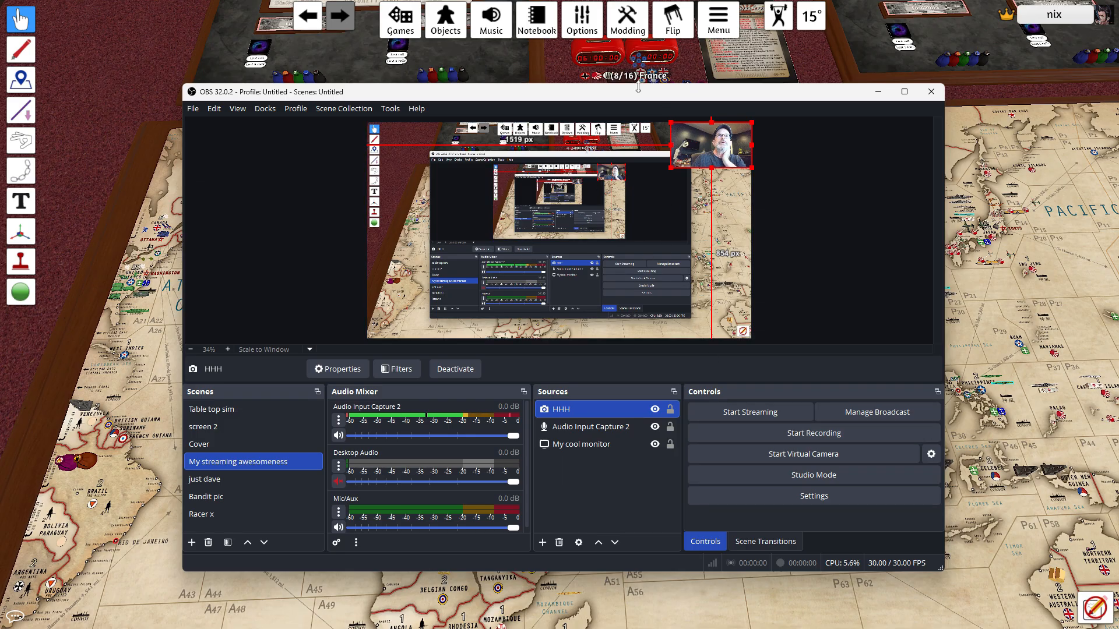
# Resize the HHH camera picture from its lower-left corner so it starts about 1485 px from the canvas's left edge
pyautogui.moveTo(537, 93); pyautogui.dragTo(639, 103)
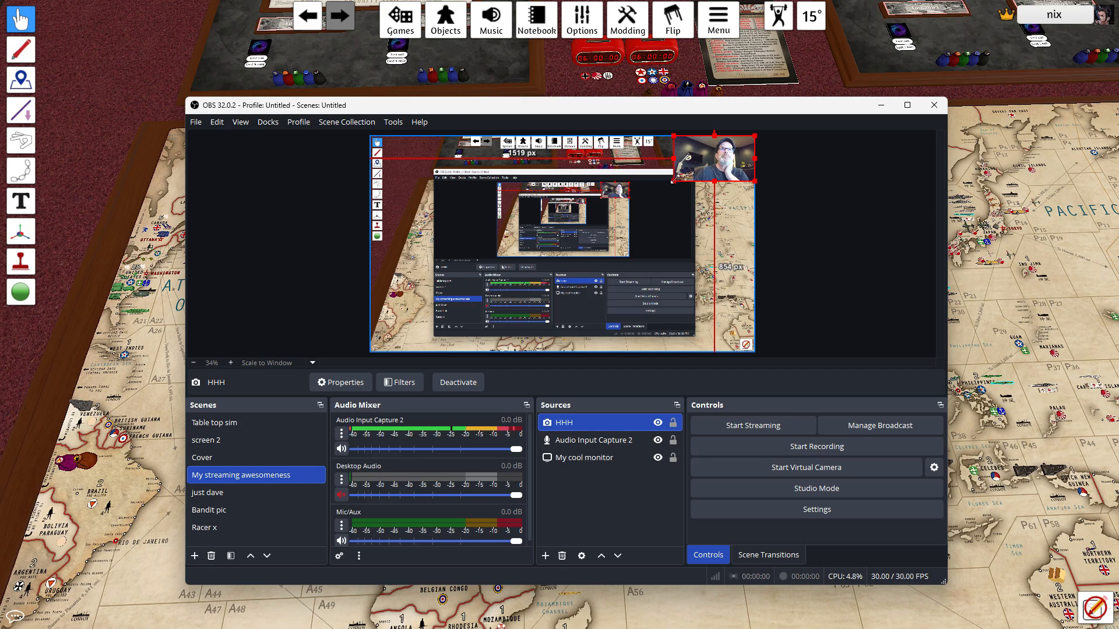
pyautogui.moveTo(673, 181); pyautogui.dragTo(668, 216)
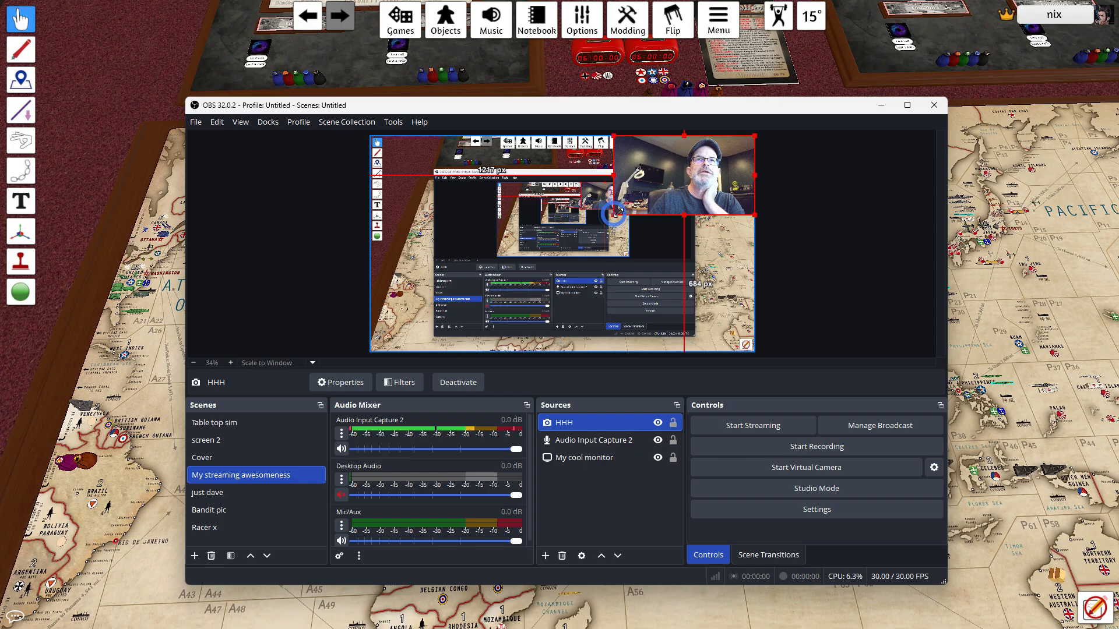
pyautogui.moveTo(615, 214); pyautogui.dragTo(667, 185)
# Add a new image source with the suggested name to the scene
pyautogui.click(545, 555)
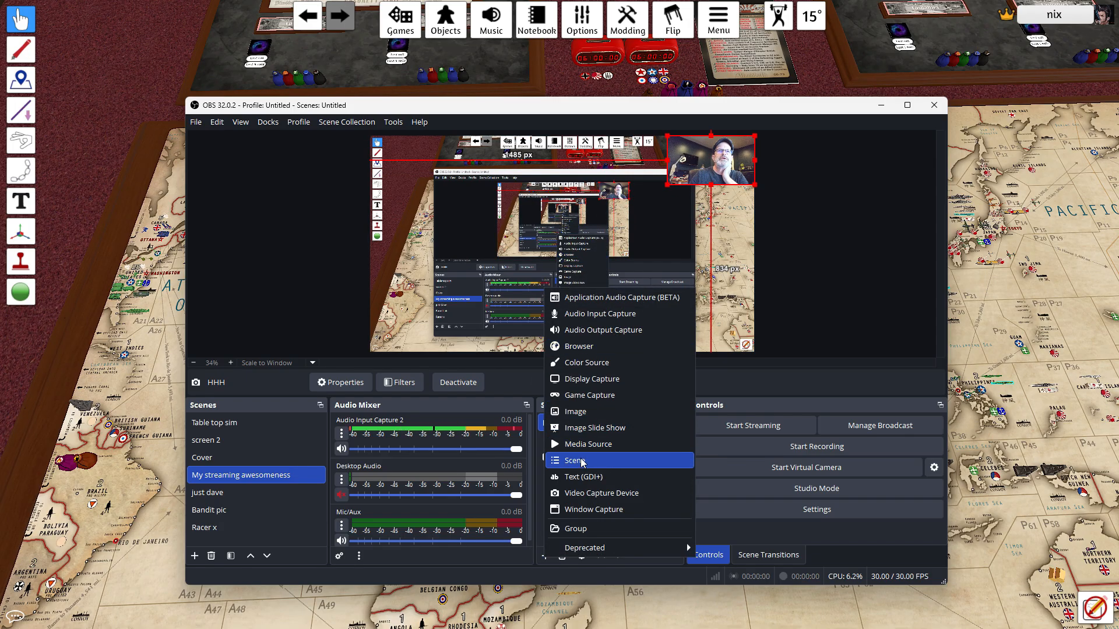
pyautogui.click(577, 412)
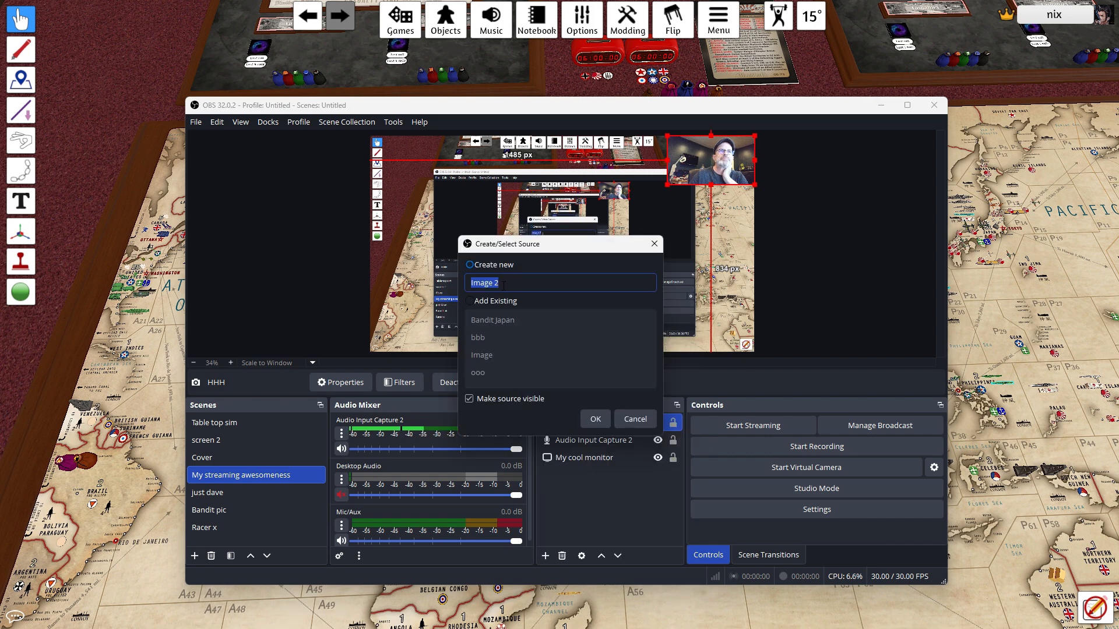
pyautogui.click(471, 302)
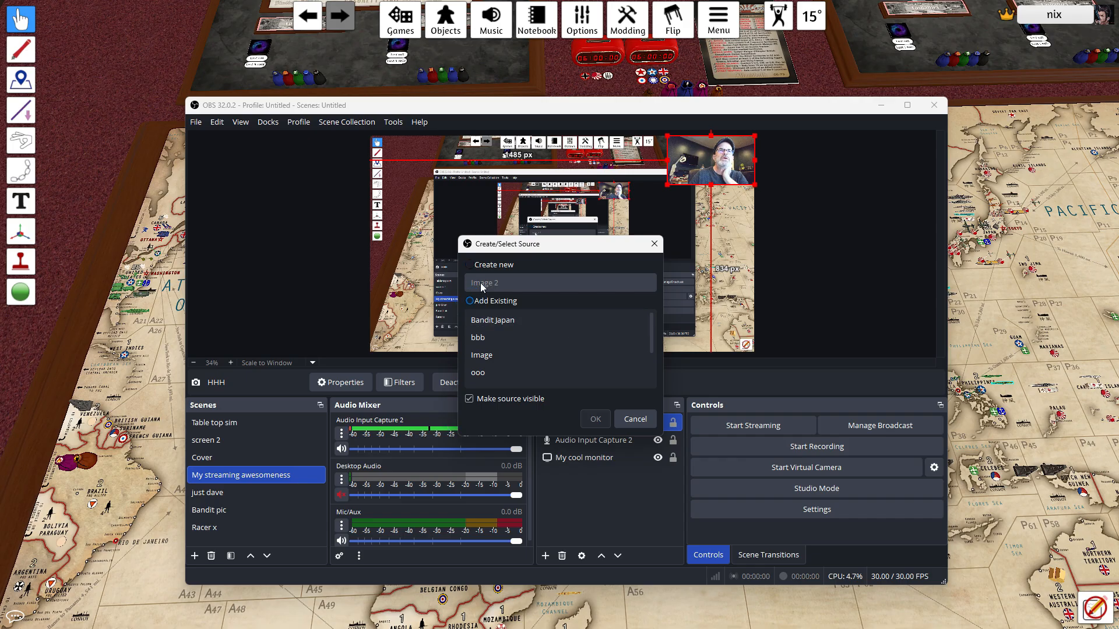
pyautogui.click(470, 265)
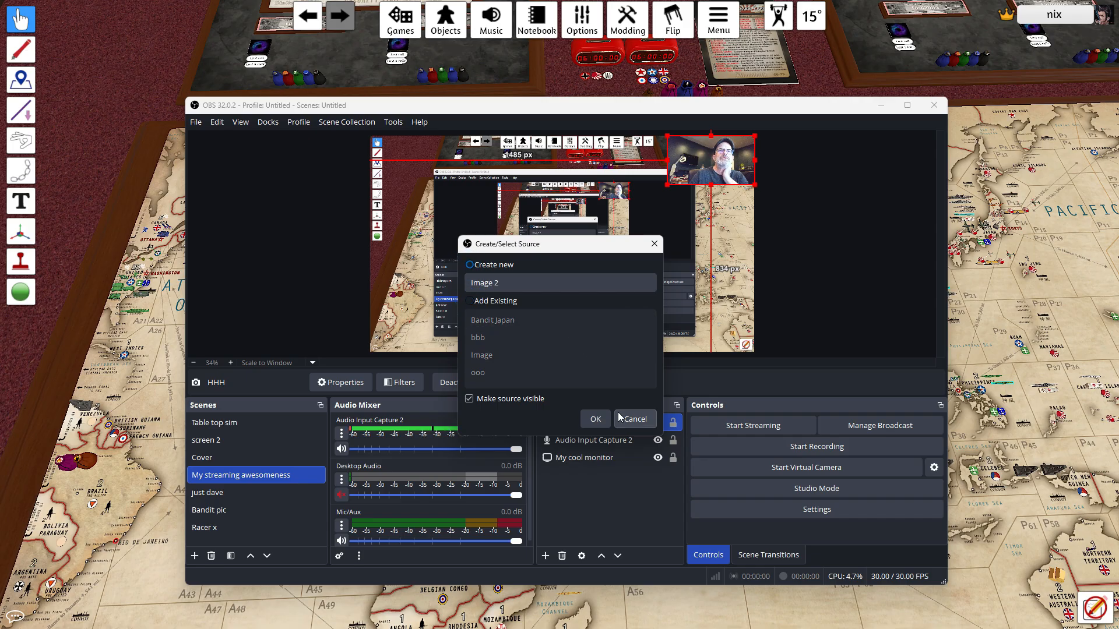
pyautogui.click(595, 419)
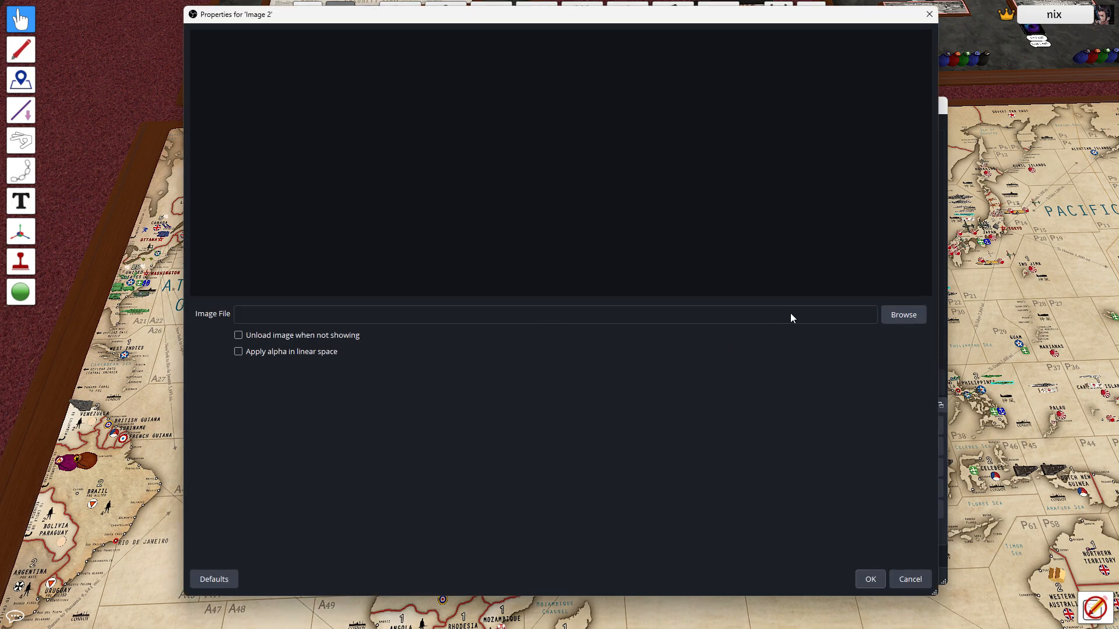
# Load AwX6cDD0lwfmbxOao8cA--0--qva8l.jpg from Downloads into the image source and shrink it into the canvas's upper-left corner, about 1595 px from the right edge
pyautogui.click(889, 318)
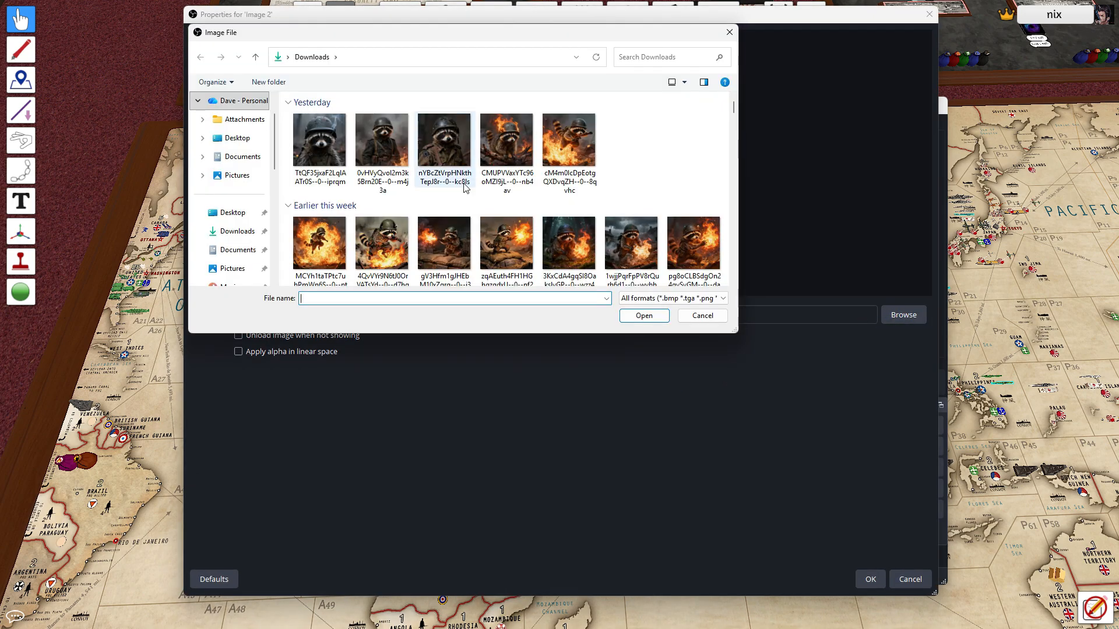
pyautogui.scroll(-3, 347, 227)
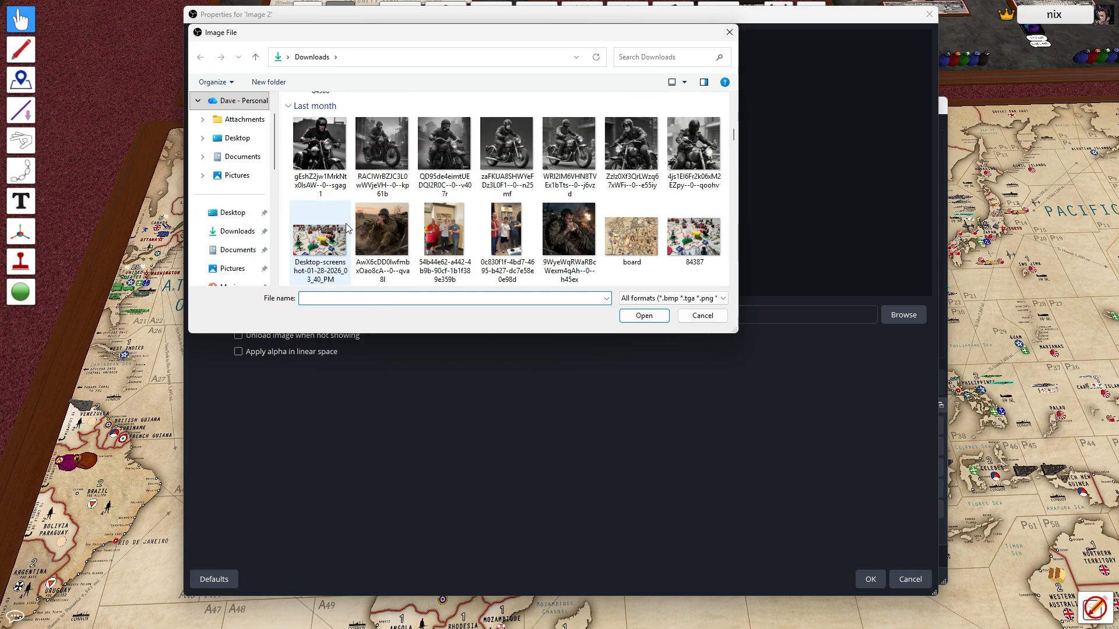
pyautogui.click(389, 226)
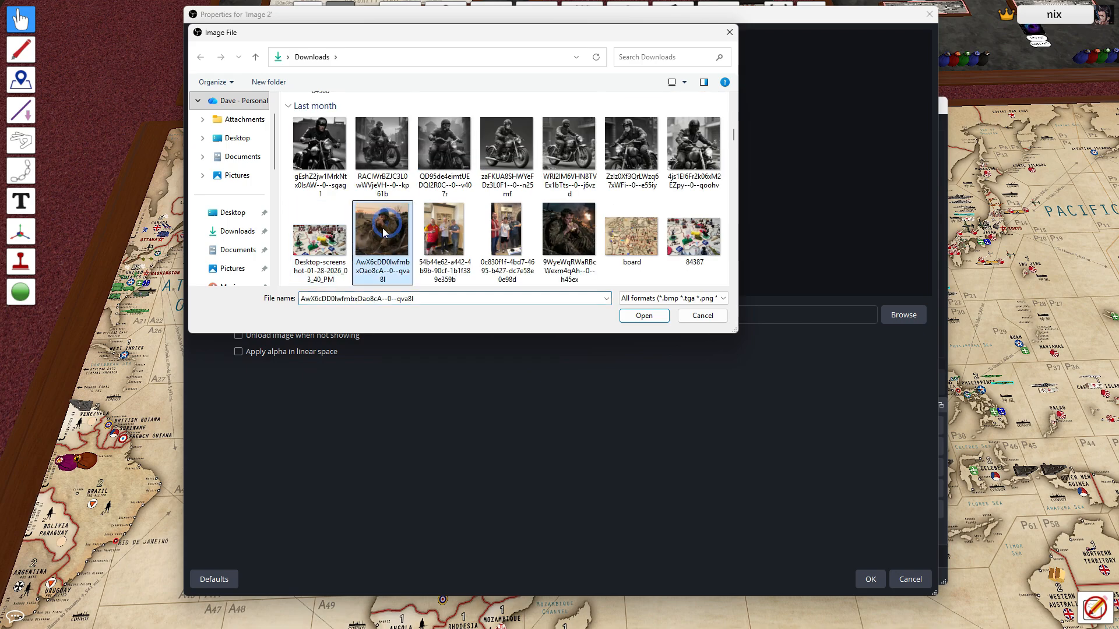
pyautogui.click(649, 319)
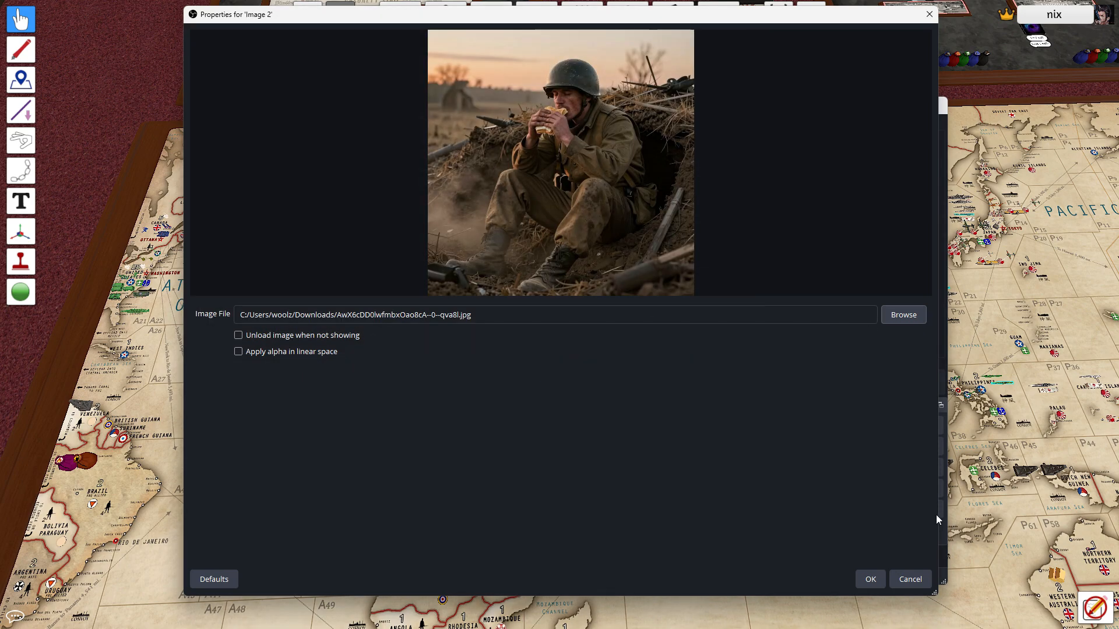
pyautogui.click(869, 580)
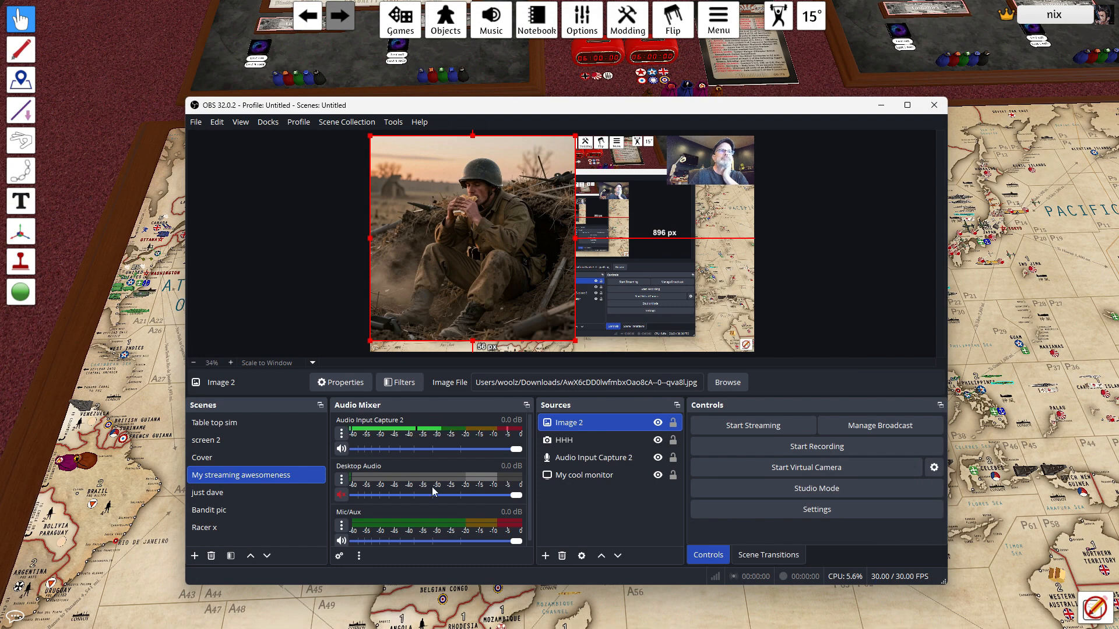
pyautogui.moveTo(573, 343); pyautogui.dragTo(437, 206)
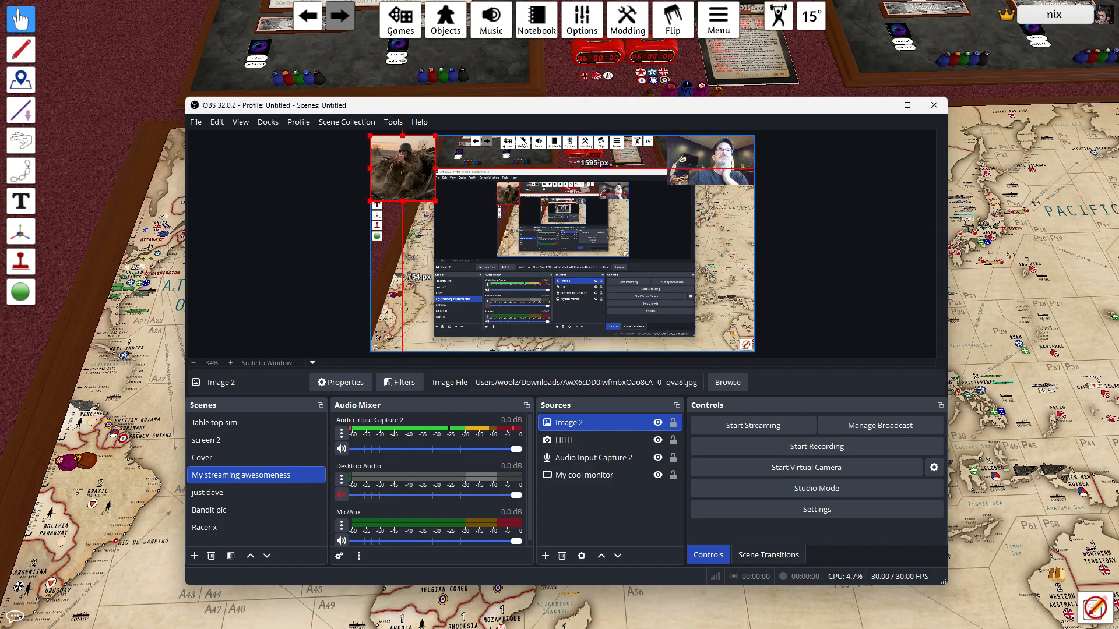
pyautogui.moveTo(560, 105); pyautogui.dragTo(489, 107)
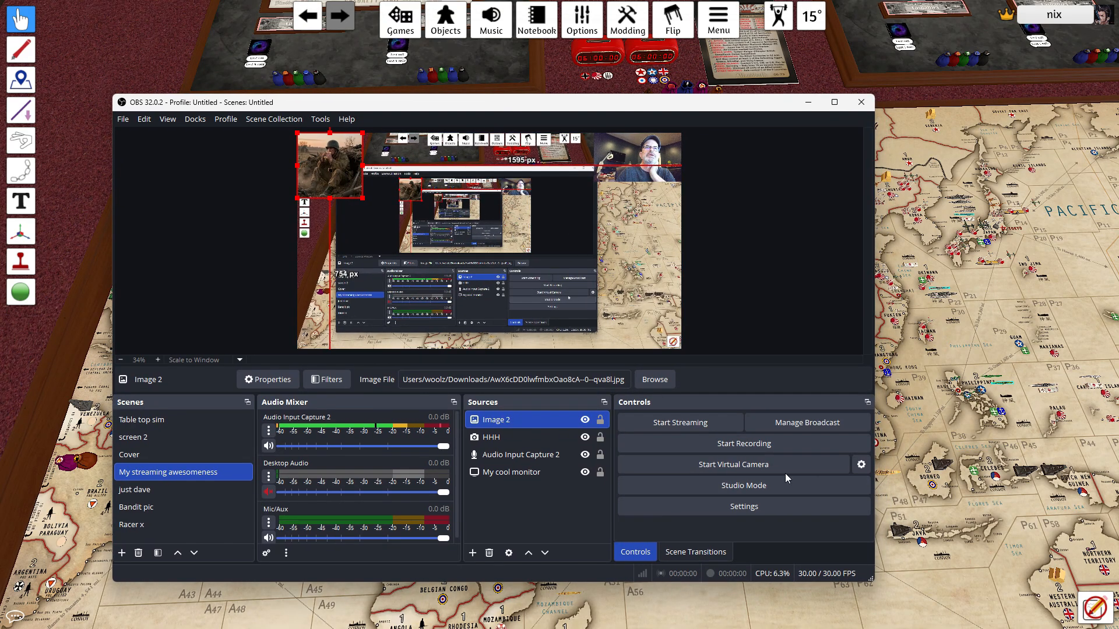
# Hide and show again the My cool monitor, HHH and Image 2 sources one after another
pyautogui.click(586, 473)
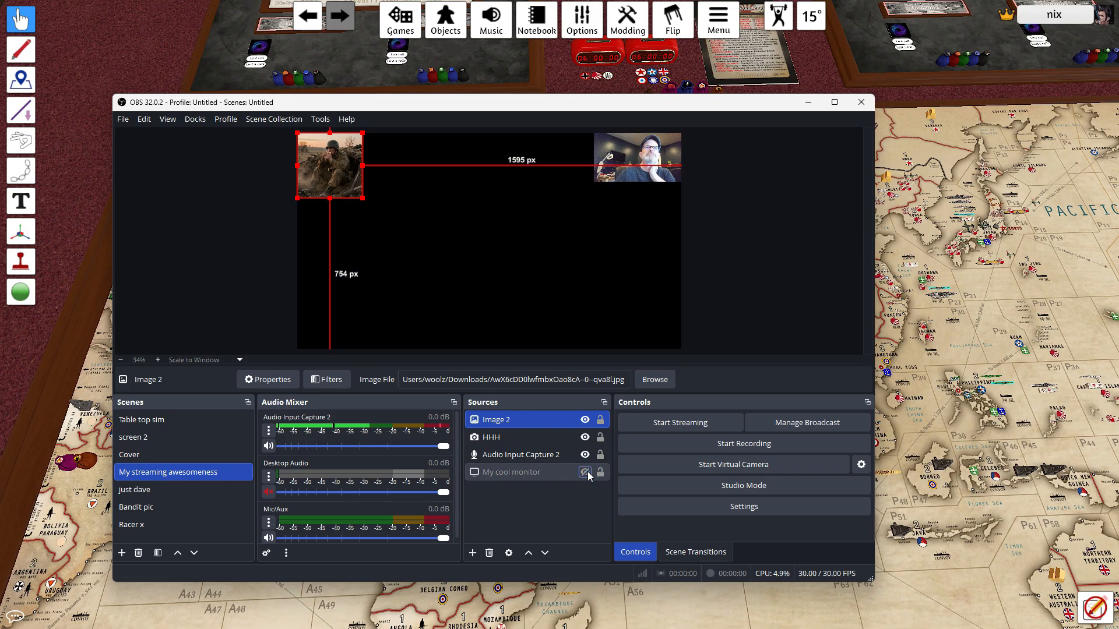
pyautogui.click(585, 473)
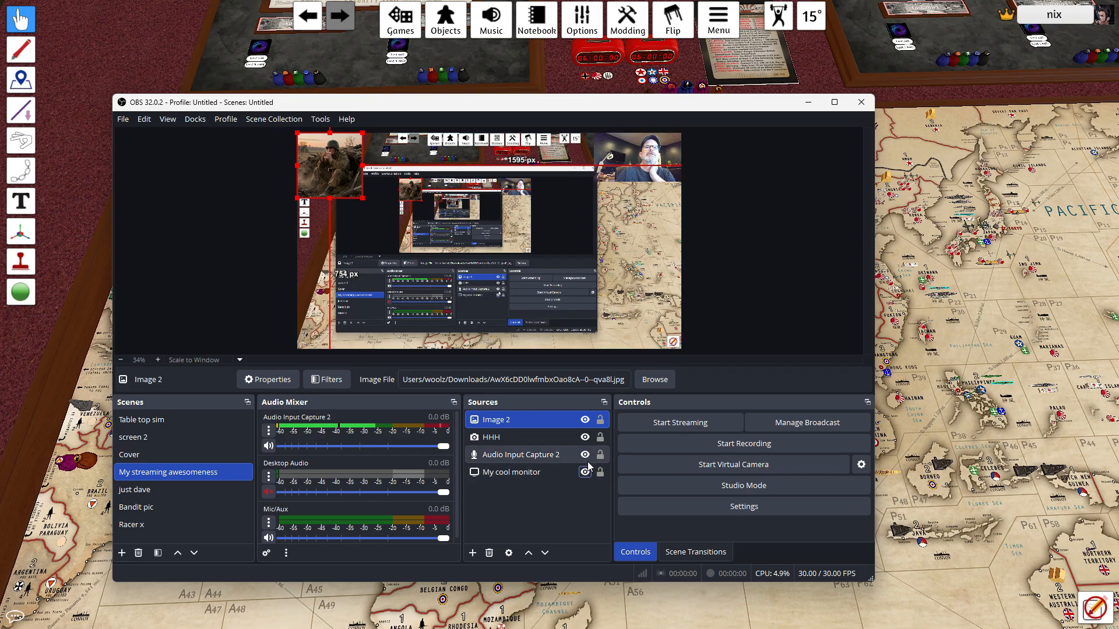
pyautogui.click(586, 438)
pyautogui.click(586, 438)
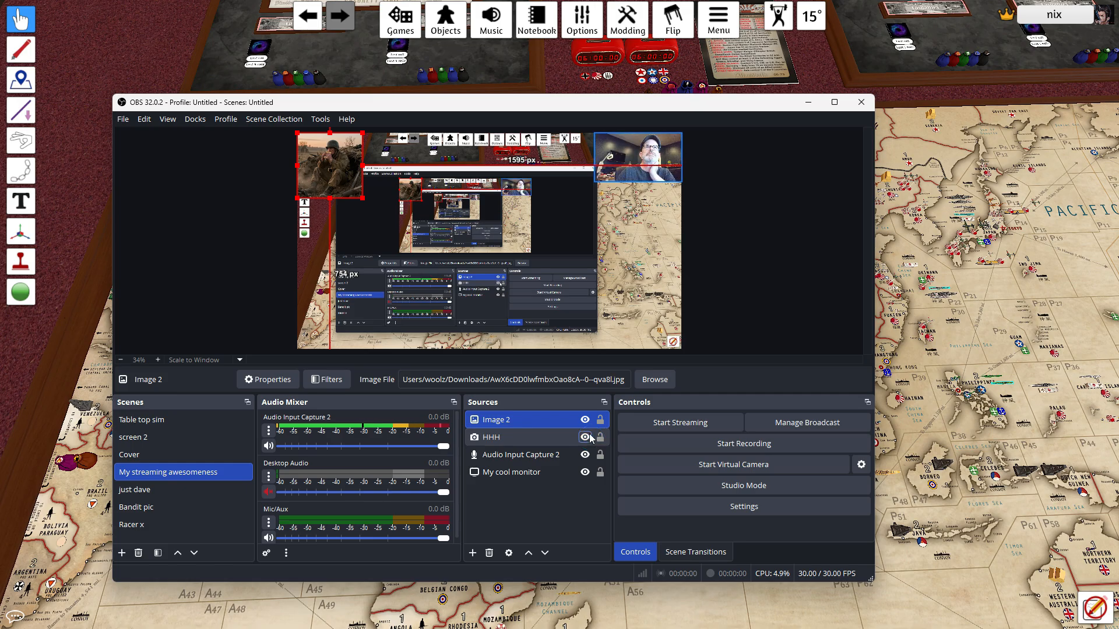
pyautogui.click(587, 423)
pyautogui.click(586, 425)
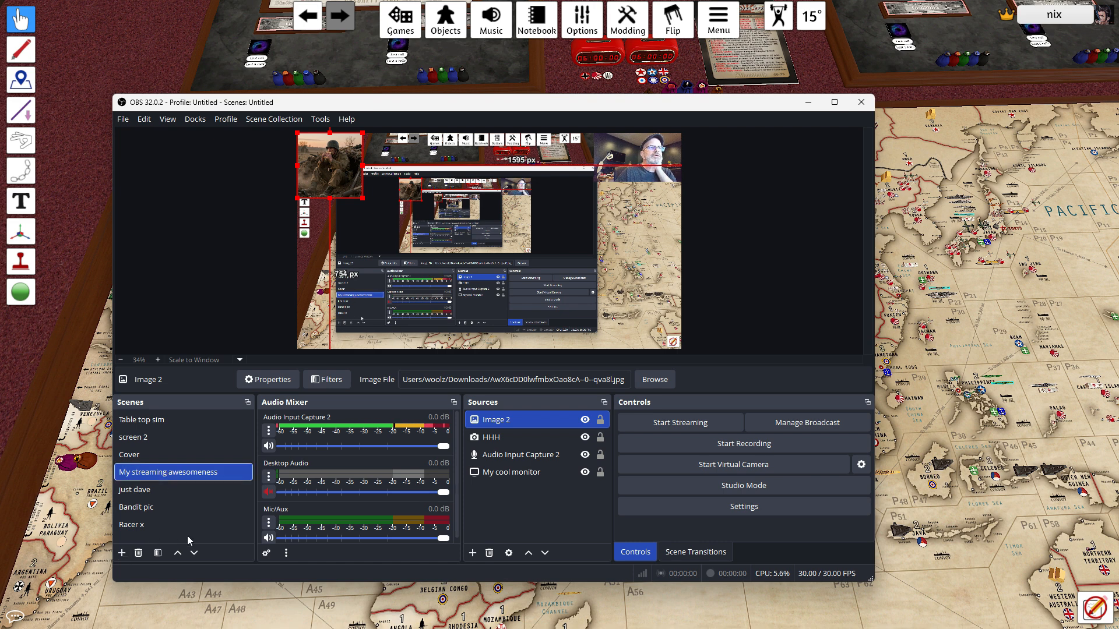
# View the Cover scene and return to the My streaming awesomeness scene
pyautogui.click(133, 456)
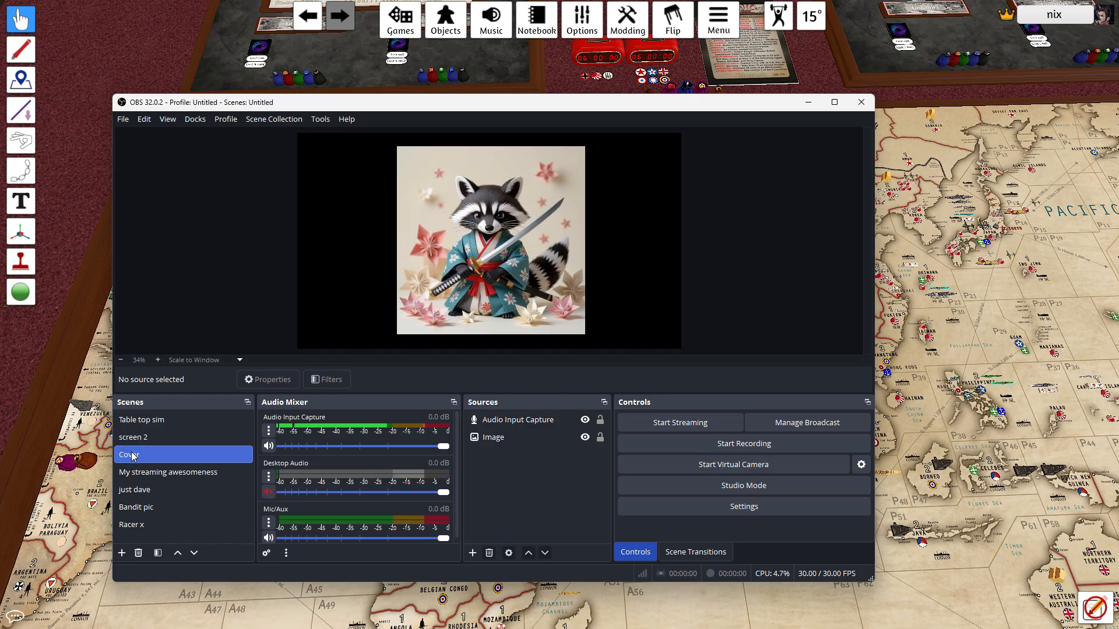
pyautogui.click(166, 473)
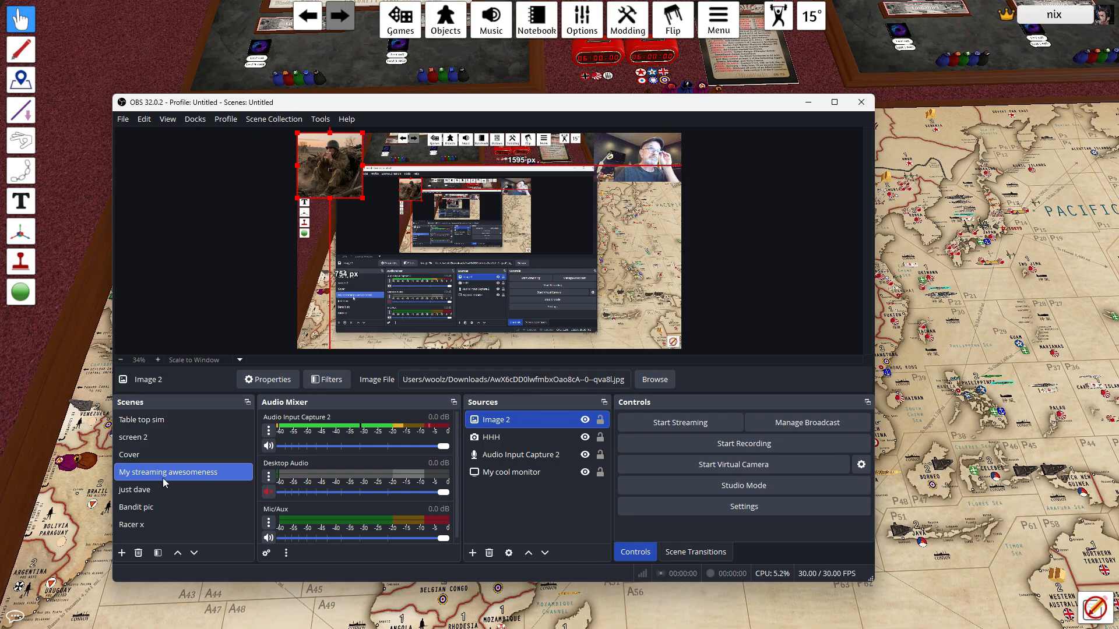
# View the Racer x, Bandit pic and just dave scenes in turn and return to the My streaming awesomeness scene
pyautogui.click(157, 525)
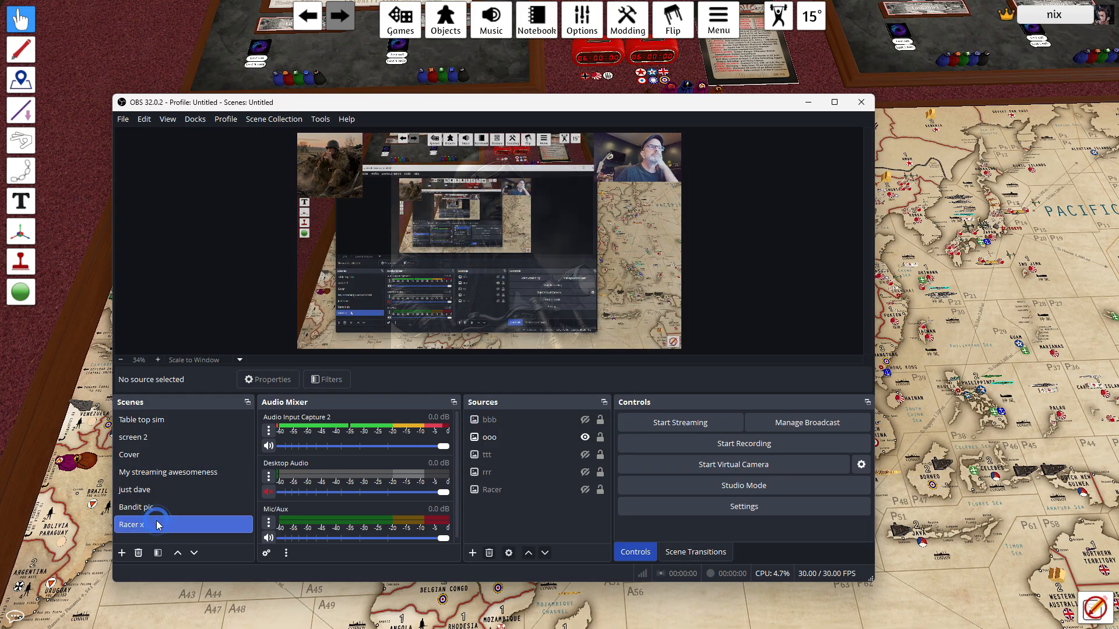
pyautogui.click(158, 507)
pyautogui.click(173, 495)
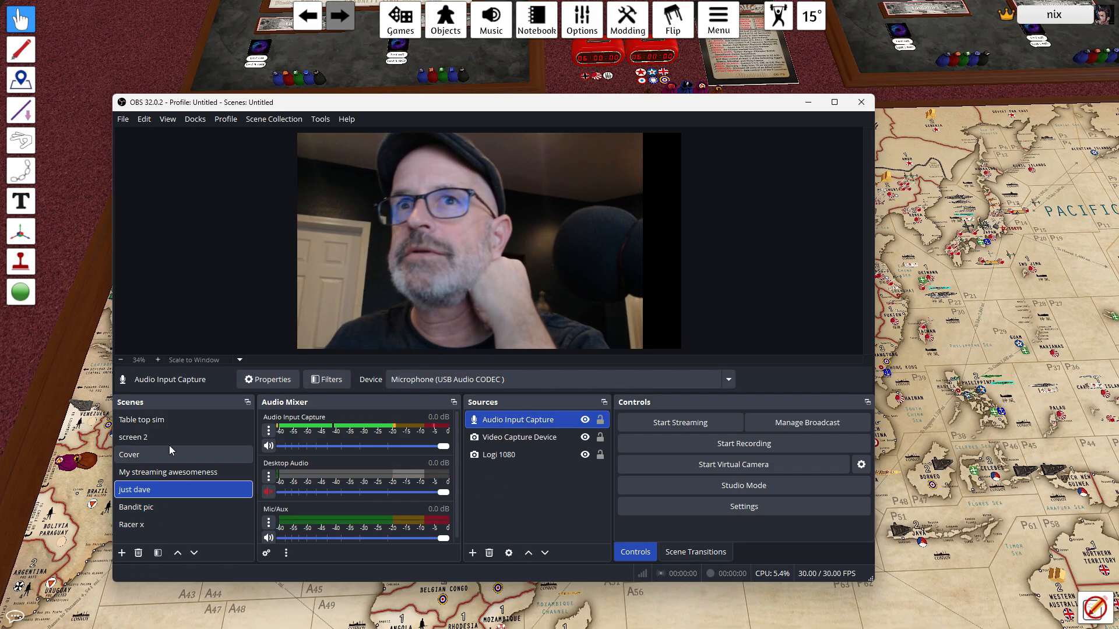
pyautogui.click(175, 472)
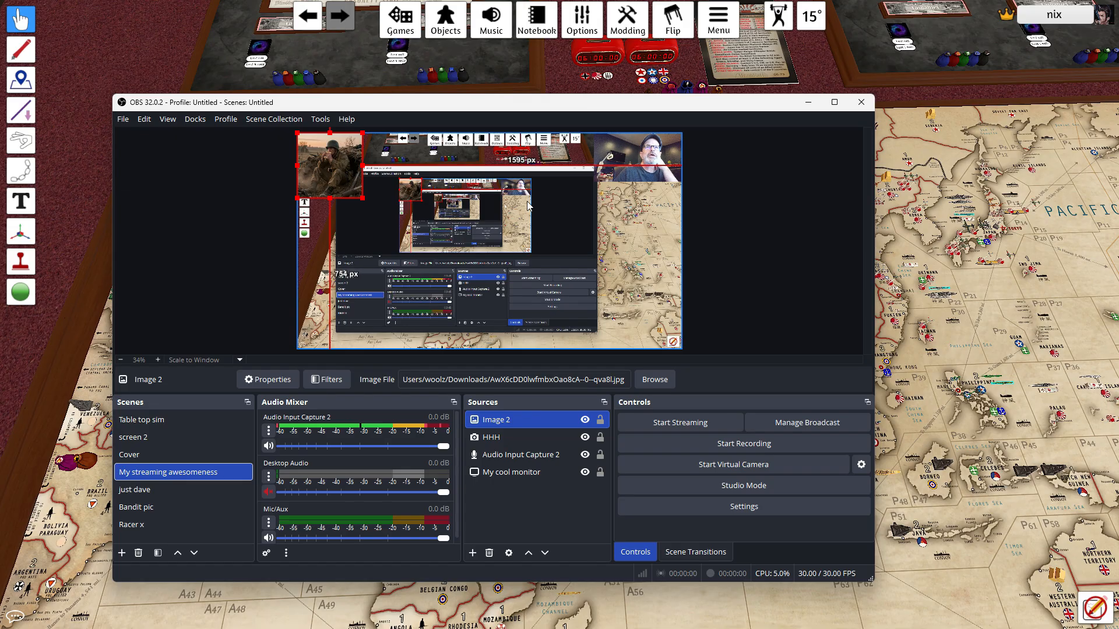
# Move the HHH camera to the canvas's lower-right corner and enlarge it, leaving about 1228 px to its left and 690 px above
pyautogui.moveTo(647, 155); pyautogui.dragTo(605, 305)
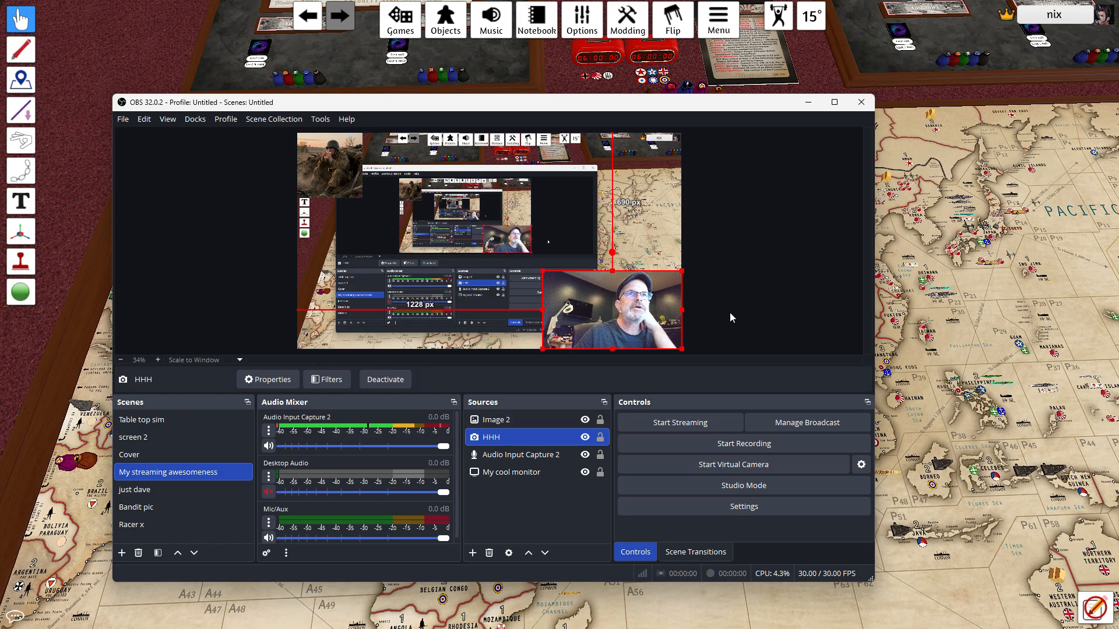
# Move the OBS window aside and look over Europe, the Mediterranean and North Africa on the game map
pyautogui.moveTo(731, 107); pyautogui.dragTo(0, 110)
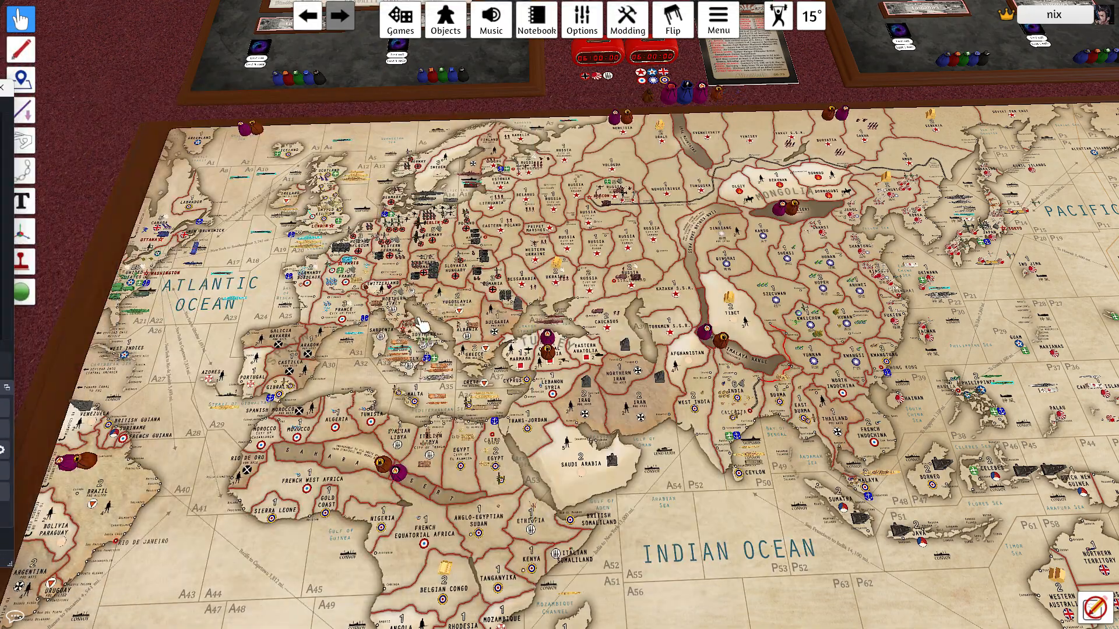
pyautogui.scroll(5, 379, 335)
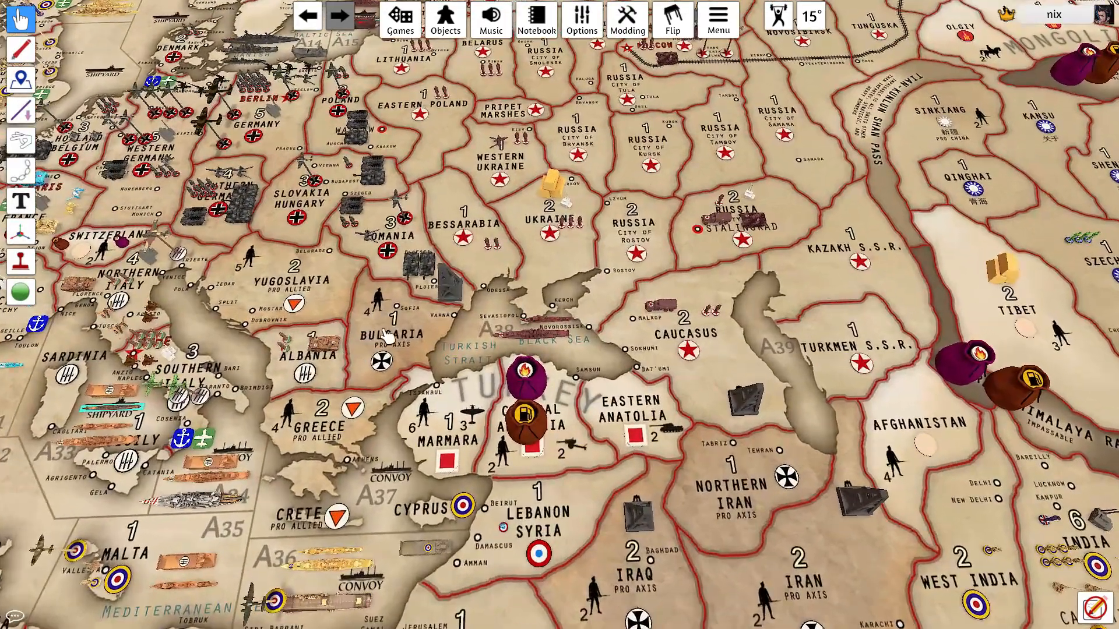
pyautogui.moveTo(524, 297); pyautogui.dragTo(835, 253)
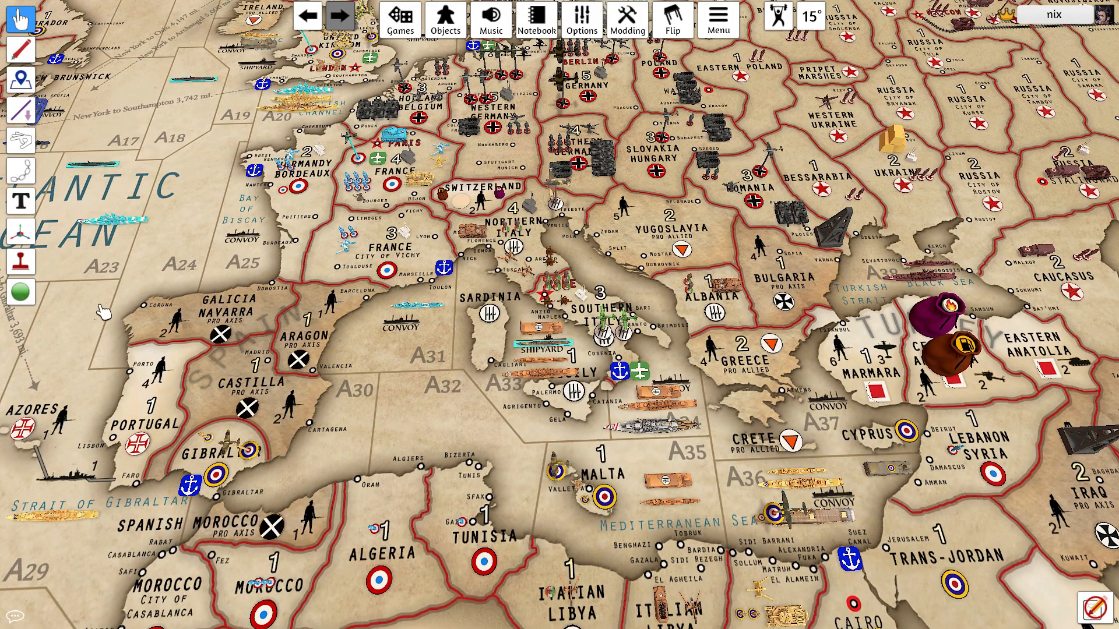
pyautogui.moveTo(199, 248); pyautogui.dragTo(70, 252)
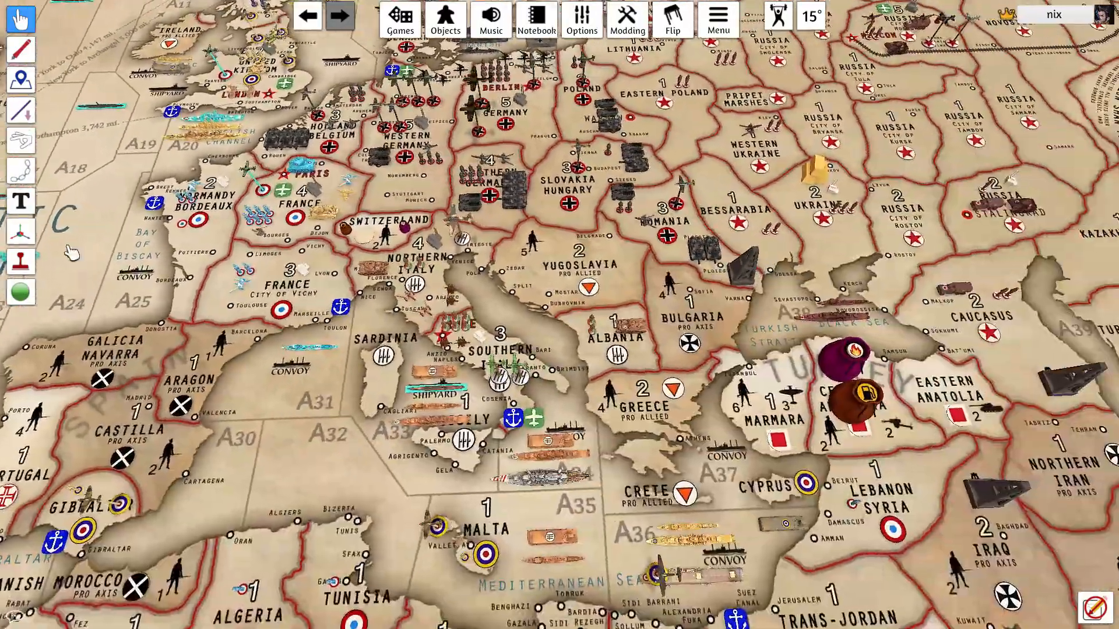
pyautogui.moveTo(680, 368); pyautogui.dragTo(779, 161)
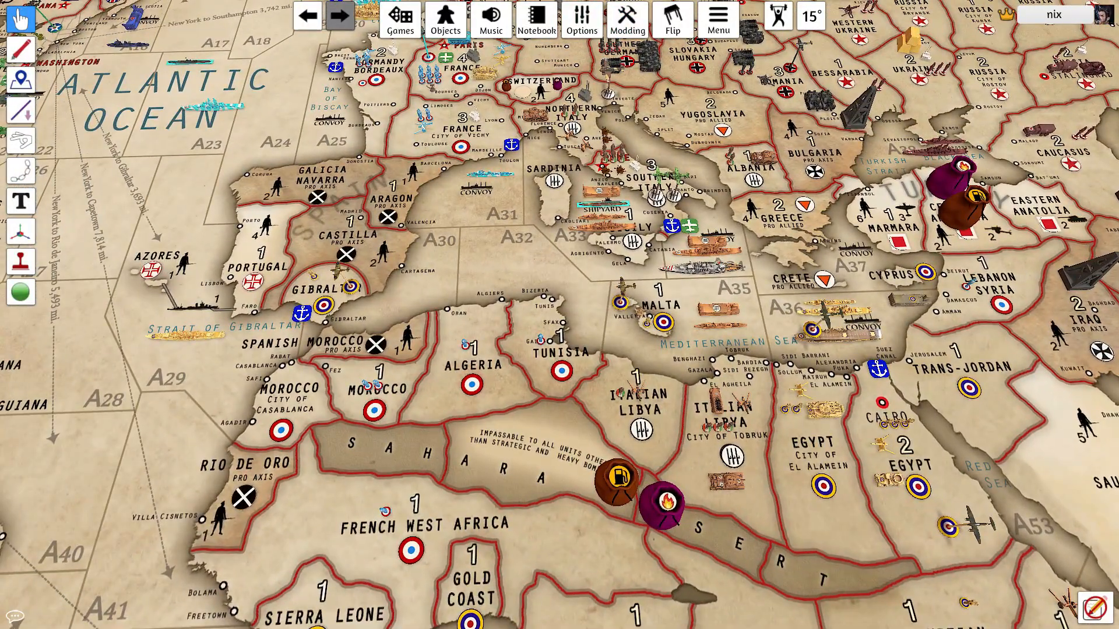
# Bring the OBS window back into full view over the game map
pyautogui.hotkey('alt', 'Tab')
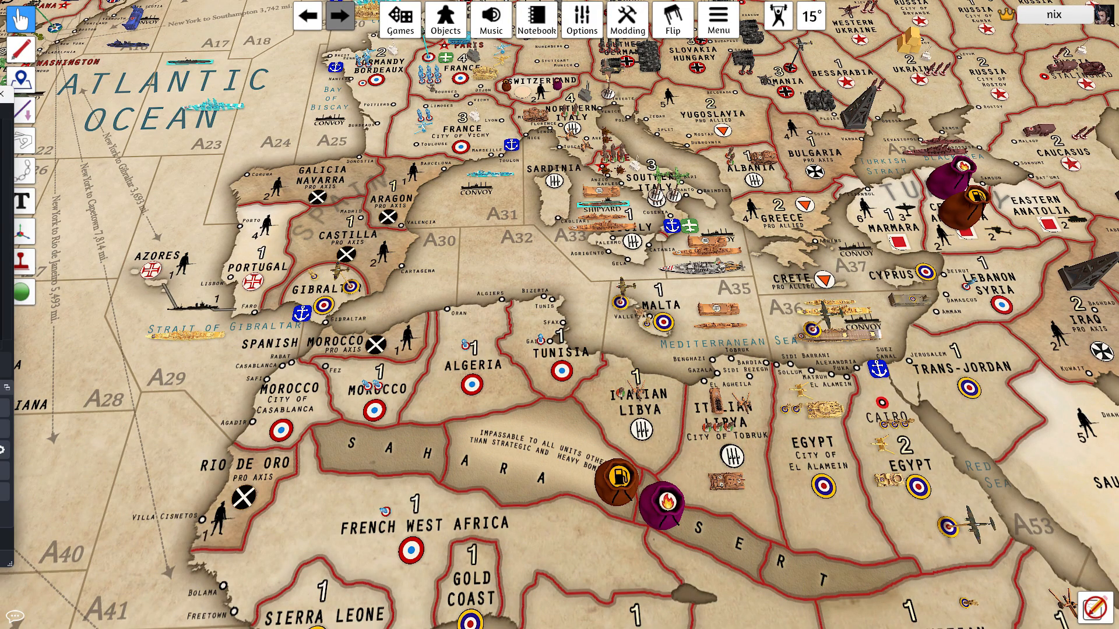
pyautogui.moveTo(0, 98); pyautogui.dragTo(614, 83)
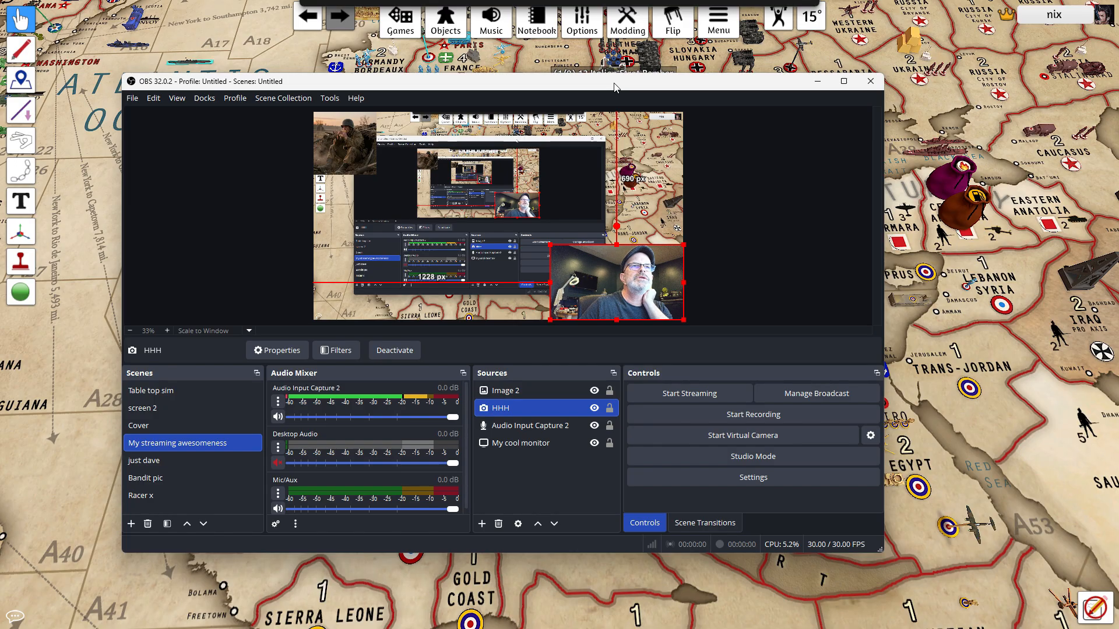
pyautogui.moveTo(615, 87); pyautogui.dragTo(569, 99)
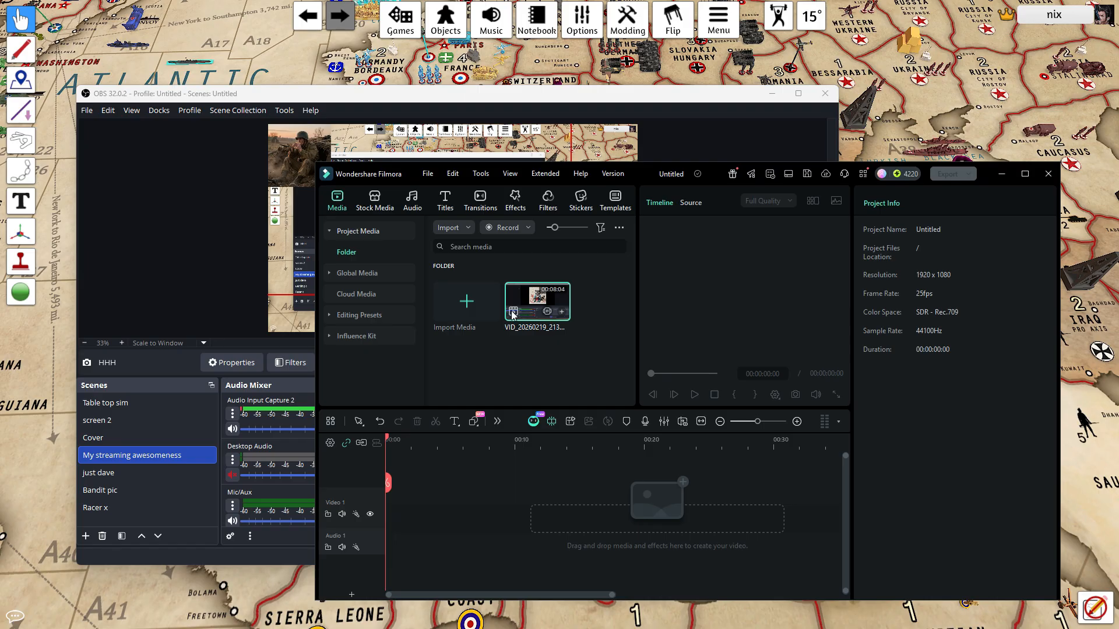
# Import the Intro video from the Videos folder into Filmora, place it at the start of the Video 1 track and play it
pyautogui.click(464, 300)
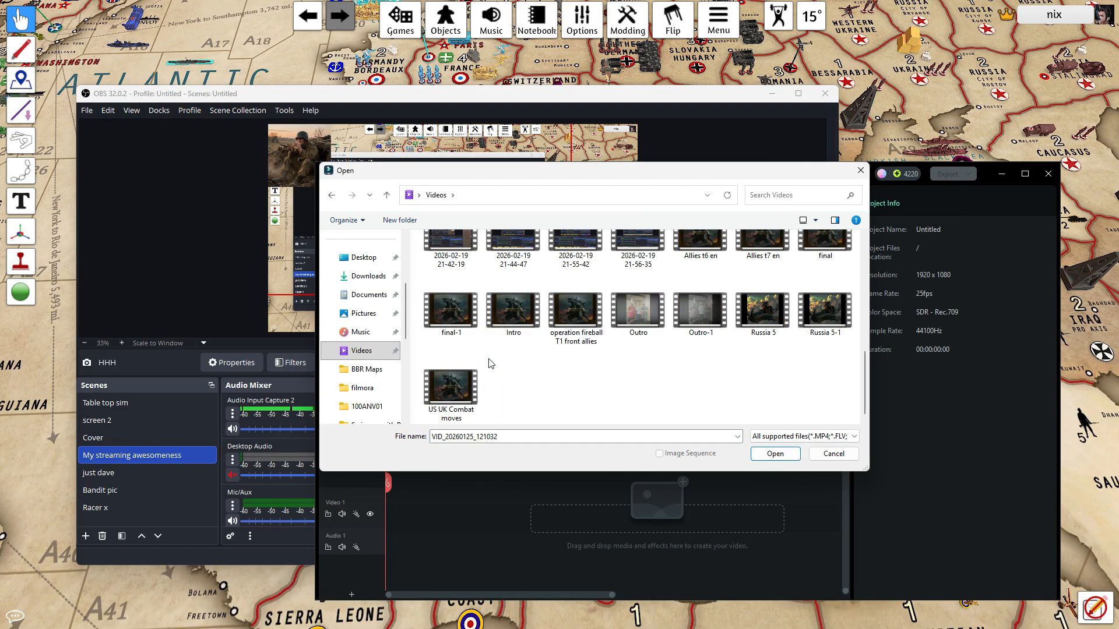
pyautogui.click(502, 316)
pyautogui.click(774, 454)
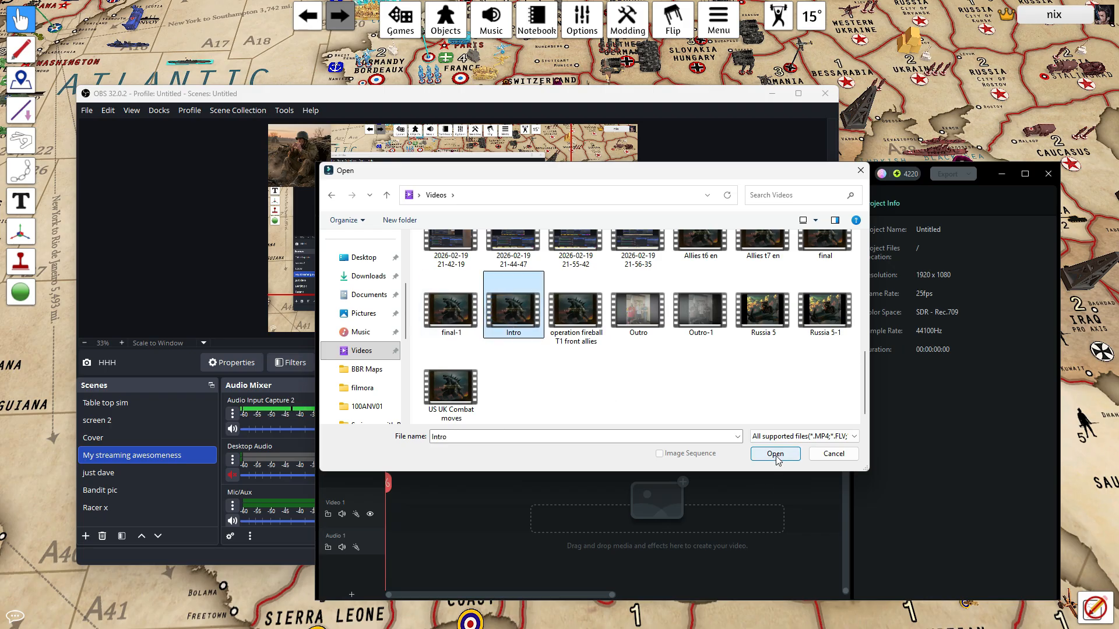
pyautogui.moveTo(466, 356); pyautogui.dragTo(389, 514)
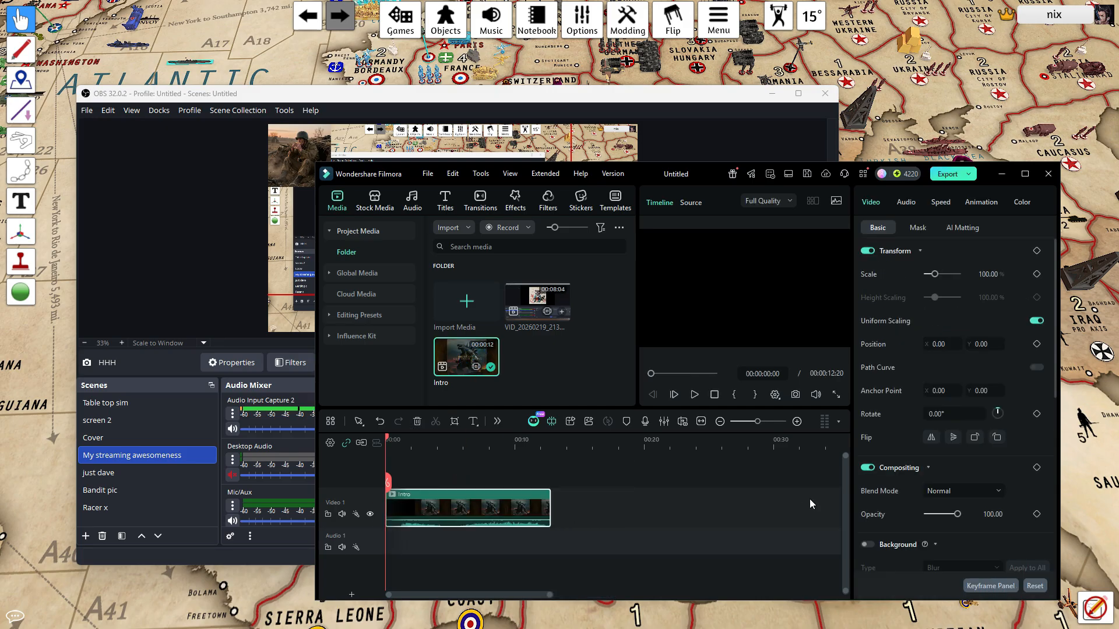
pyautogui.click(694, 397)
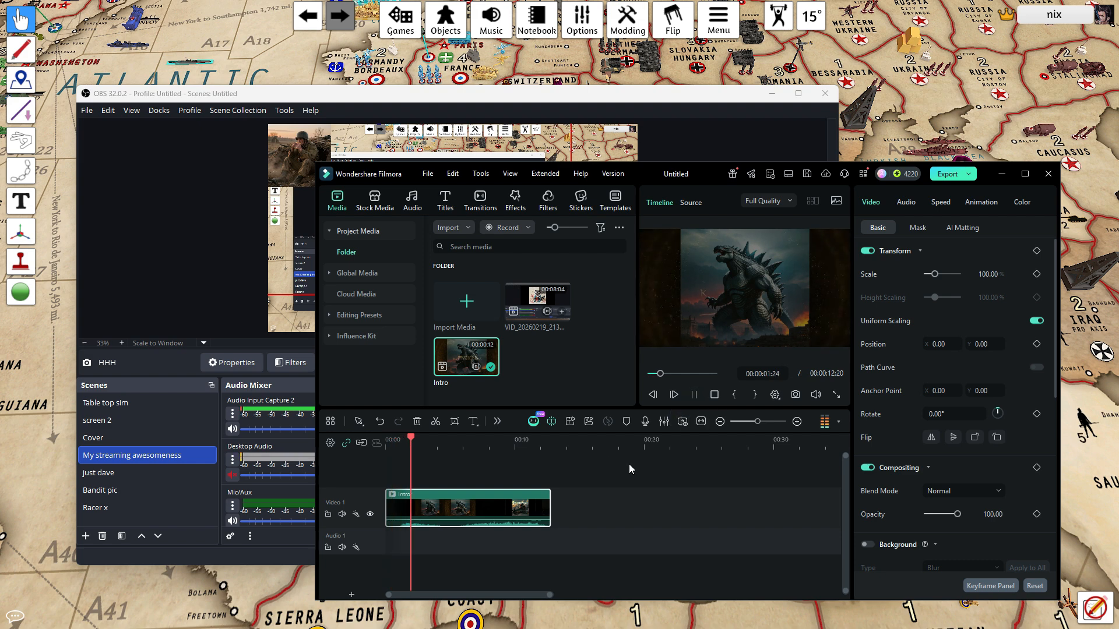
# Append the VID_20260219_213804 clip after Intro on the Video 1 track, preview both clips and return the playhead to the start
pyautogui.moveTo(533, 296); pyautogui.dragTo(615, 526)
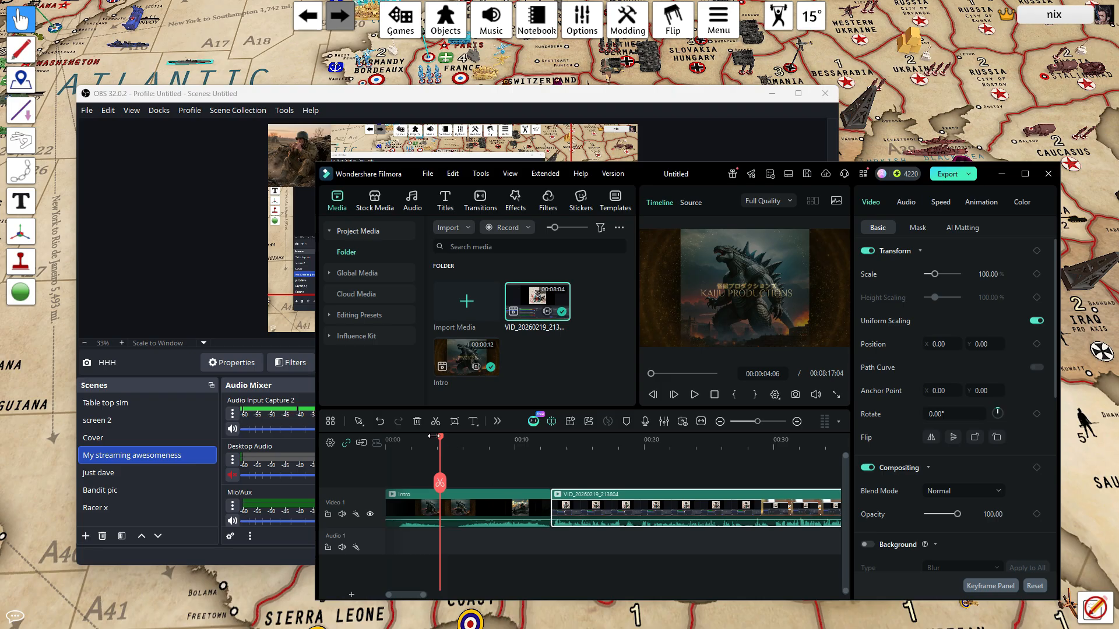
pyautogui.click(695, 394)
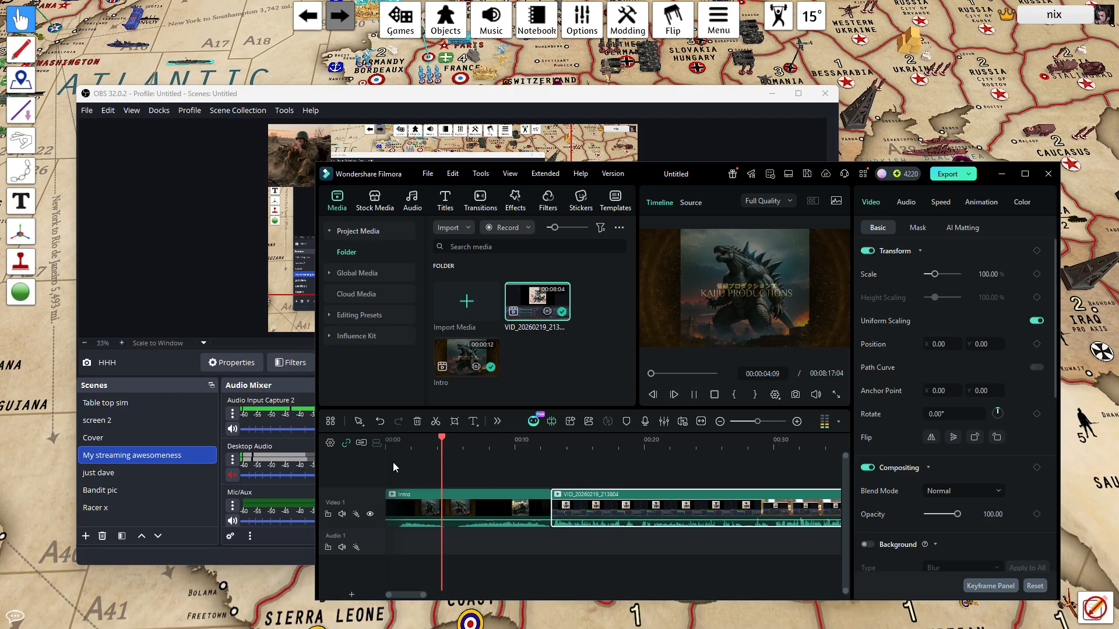
pyautogui.moveTo(450, 440); pyautogui.dragTo(538, 449)
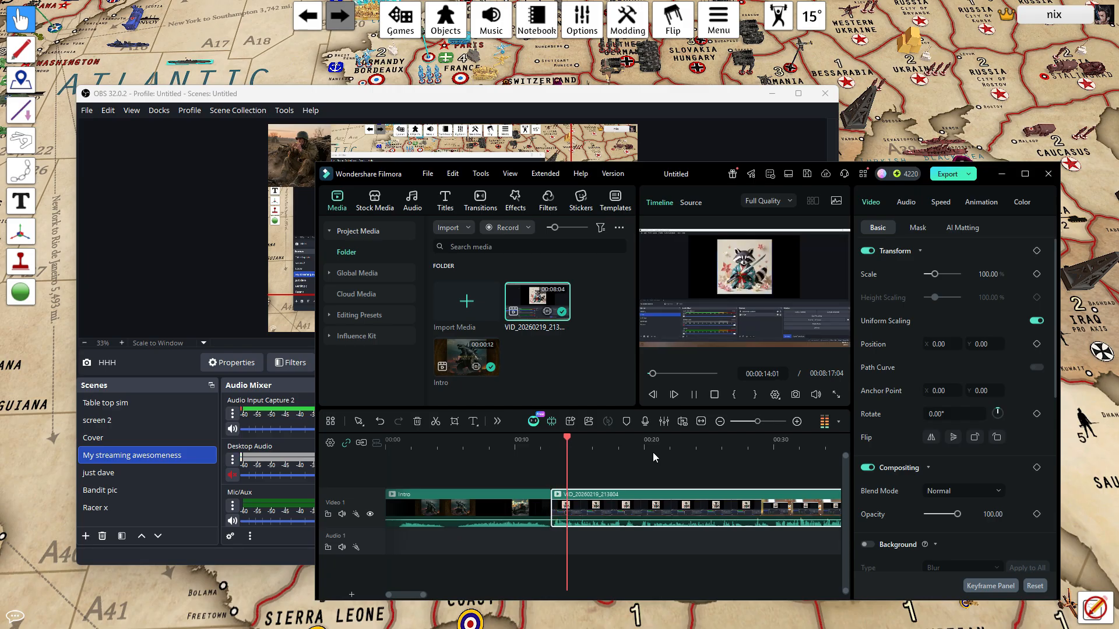
pyautogui.click(694, 395)
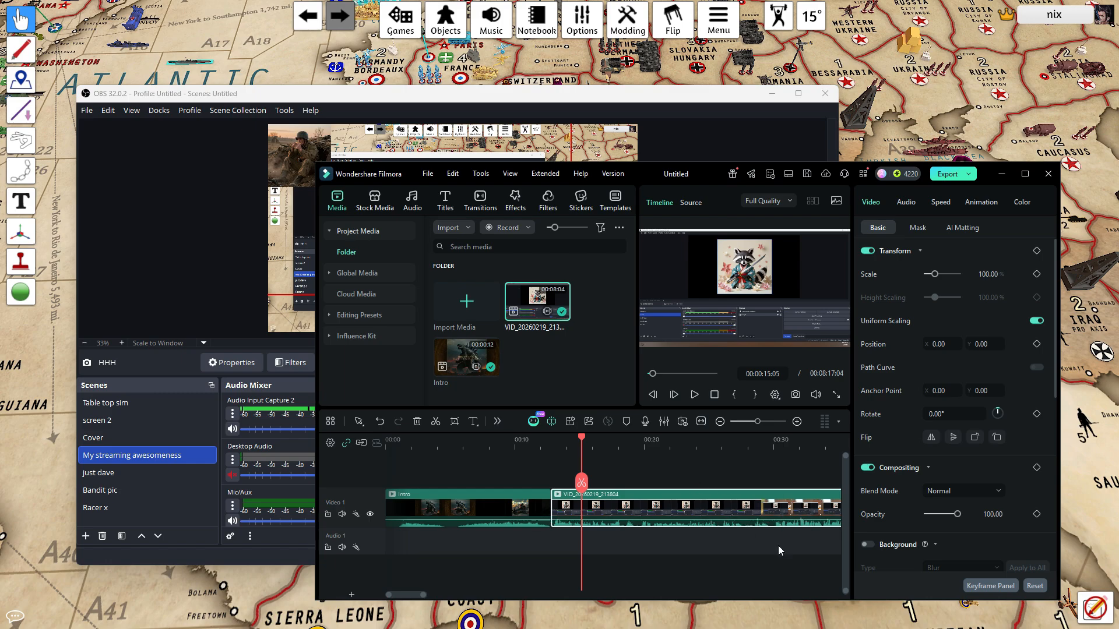
pyautogui.moveTo(585, 446); pyautogui.dragTo(378, 502)
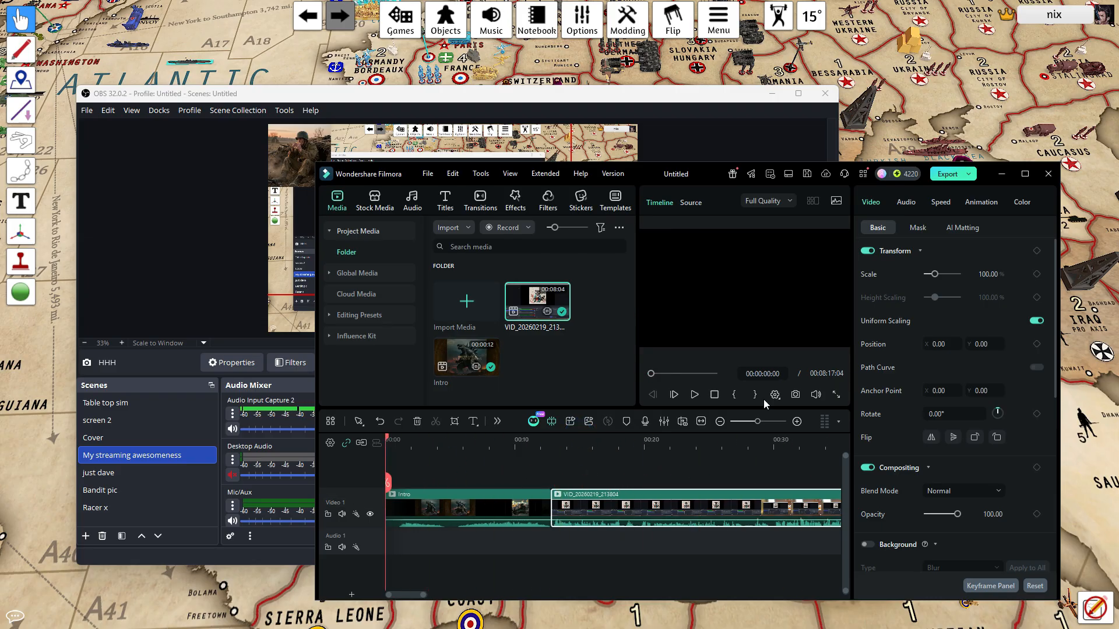
# Switch back to OBS Studio and shrink the HHH camera in the canvas's lower-right corner, about 1434 px from the left and 806 px from the top
pyautogui.click(1002, 174)
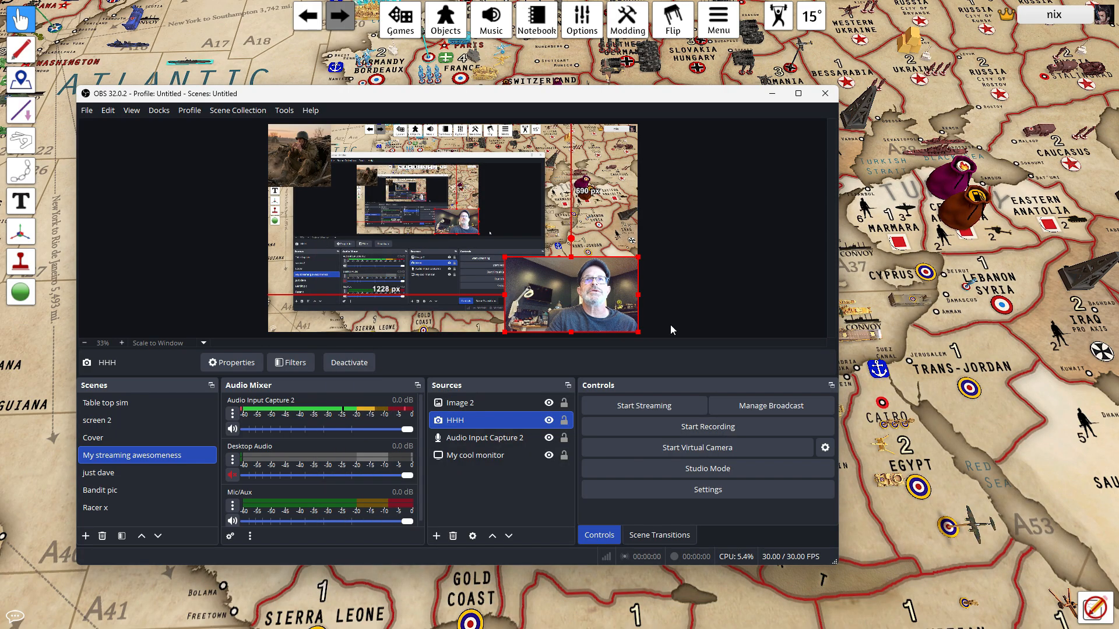
pyautogui.moveTo(505, 257); pyautogui.dragTo(546, 284)
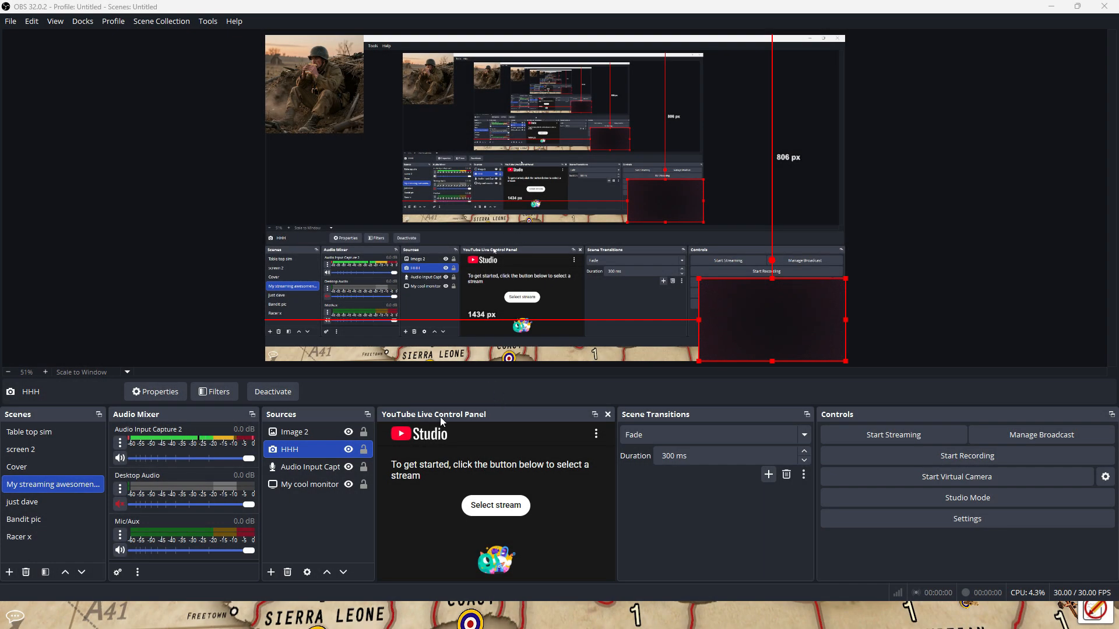
# Undock the YouTube Live Control Panel and dock it again above Scene Transitions, between Sources and Controls
pyautogui.doubleClick(489, 417)
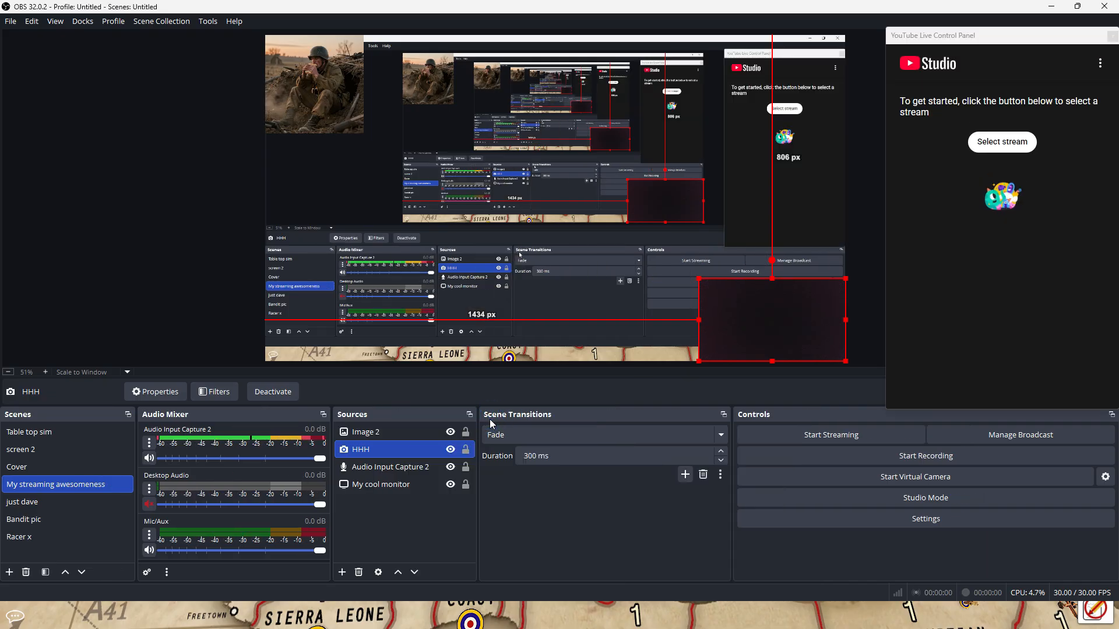
pyautogui.click(1036, 40)
pyautogui.moveTo(1037, 39); pyautogui.dragTo(603, 408)
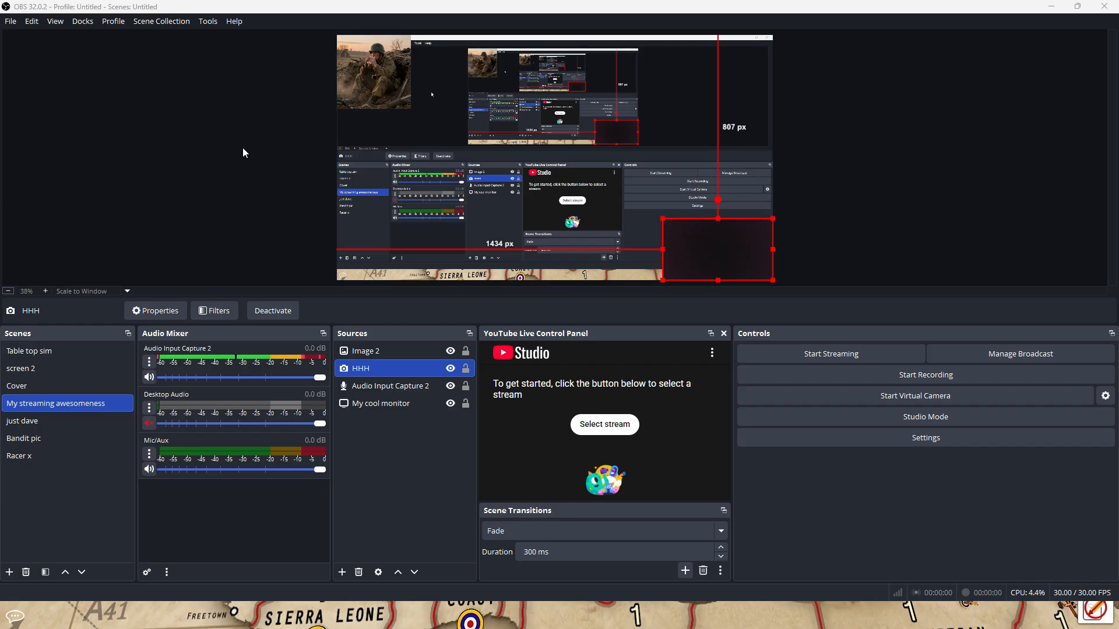
pyautogui.click(205, 23)
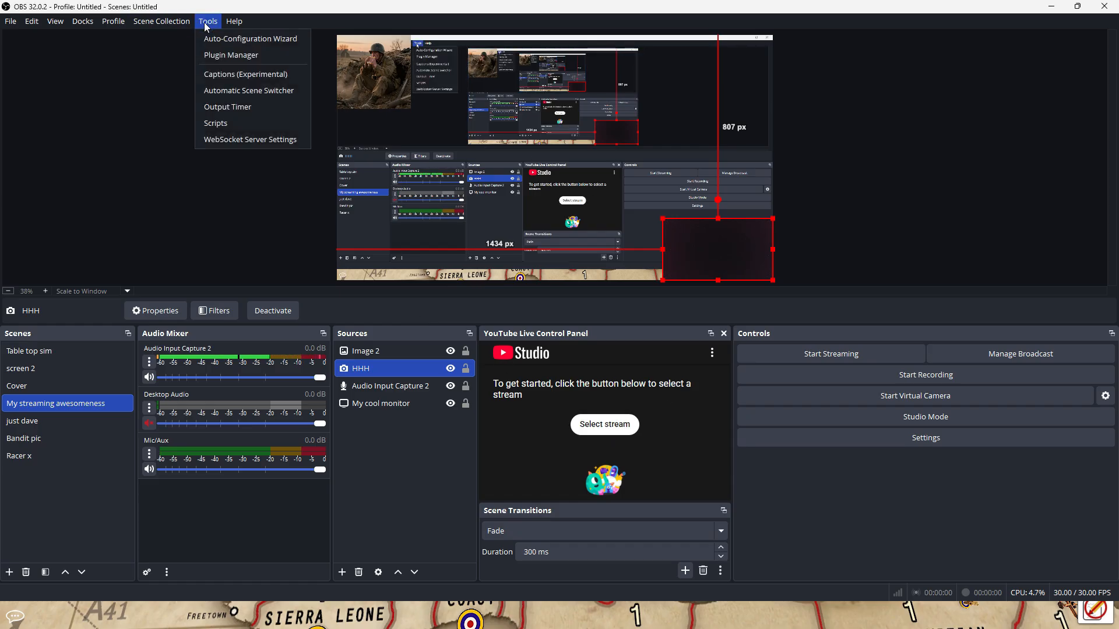
pyautogui.moveTo(190, 27)
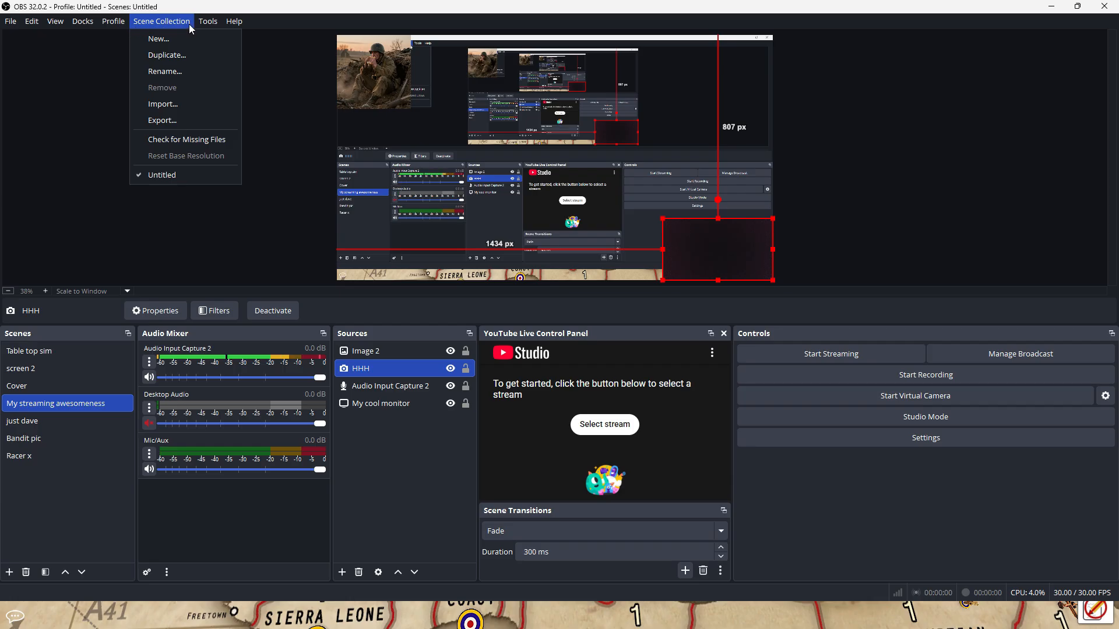
pyautogui.click(178, 22)
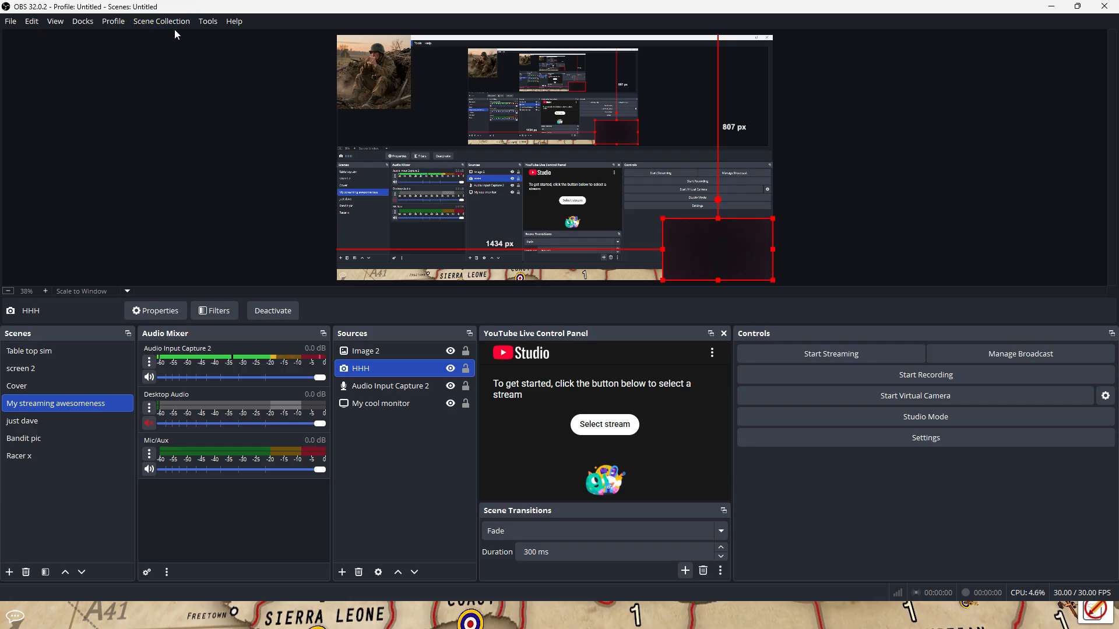
# Hide the Scene Transitions dock
pyautogui.click(85, 22)
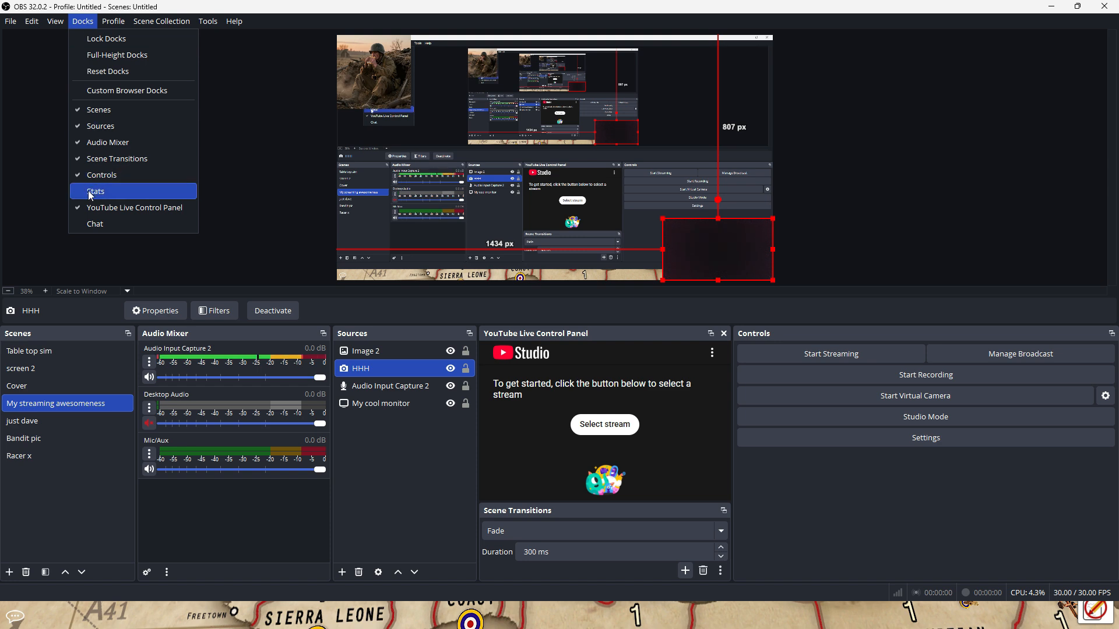
pyautogui.click(95, 161)
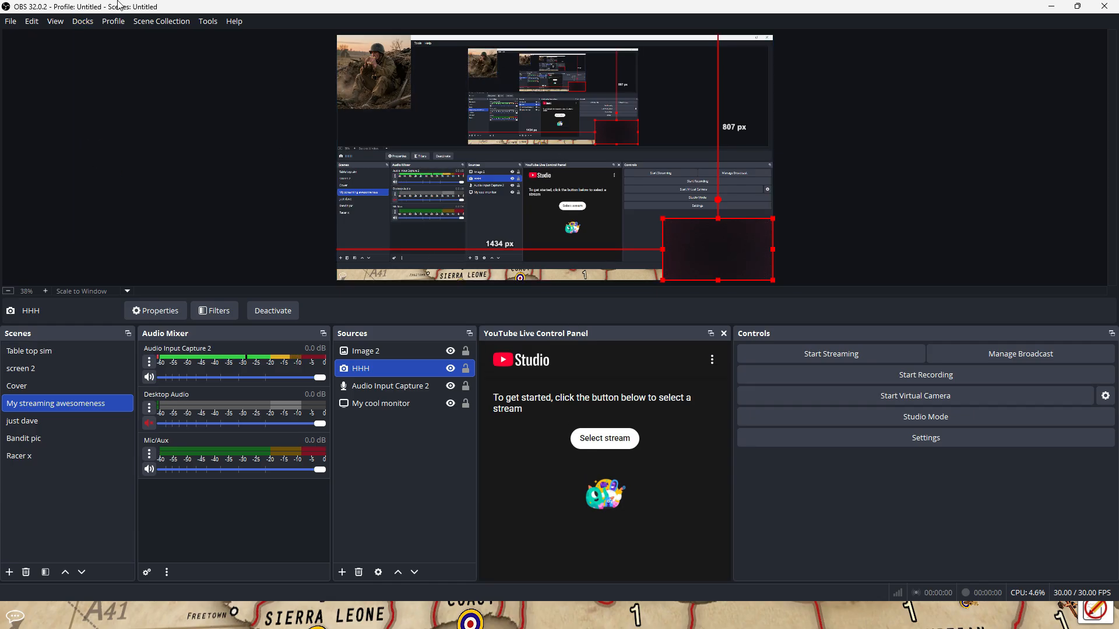
# Turn the Chat dock on and off again
pyautogui.click(82, 21)
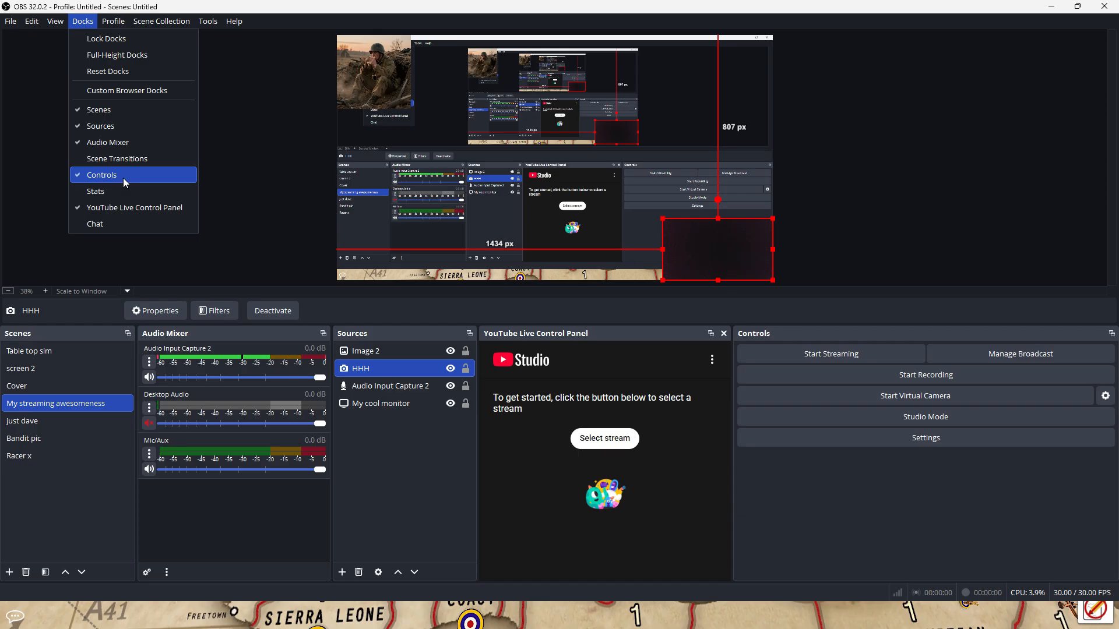
pyautogui.click(121, 223)
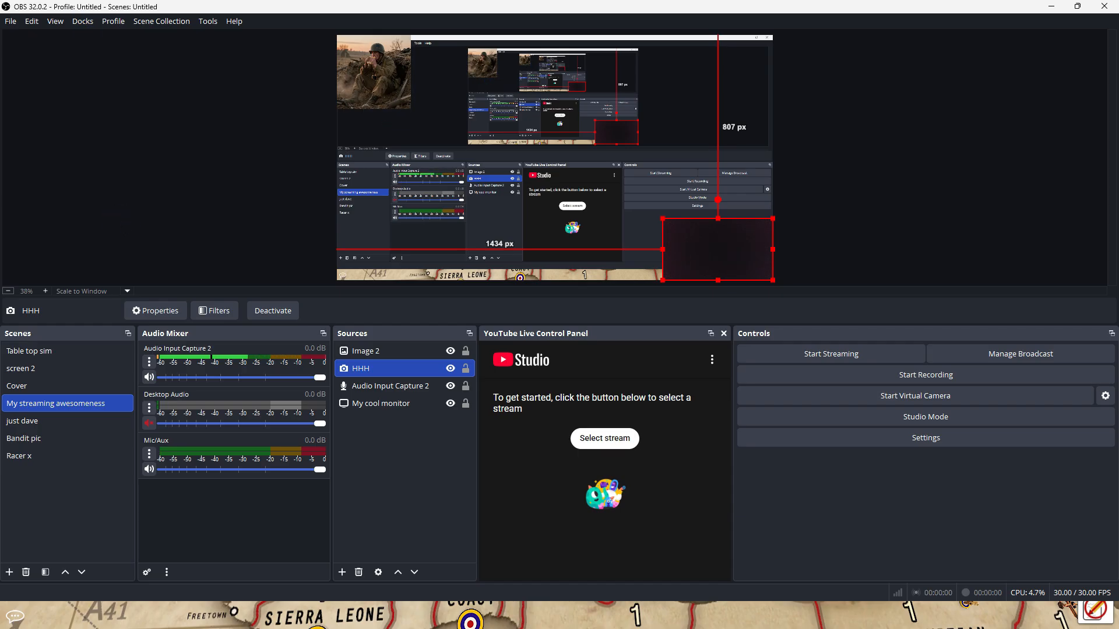
pyautogui.click(77, 24)
pyautogui.click(94, 223)
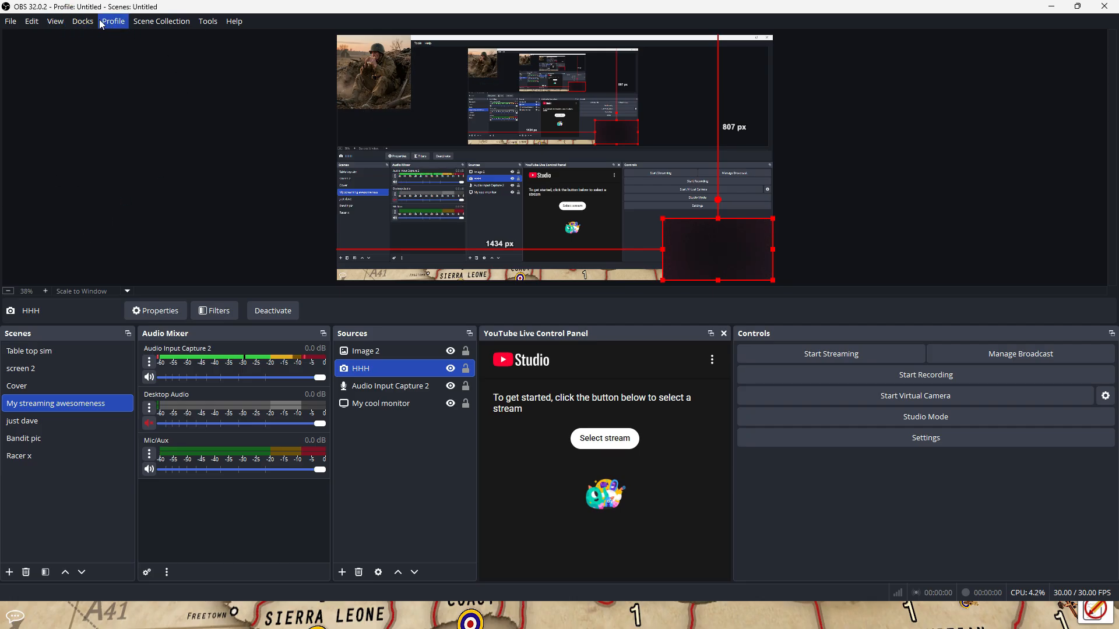
# Open the list of available docks
pyautogui.click(82, 22)
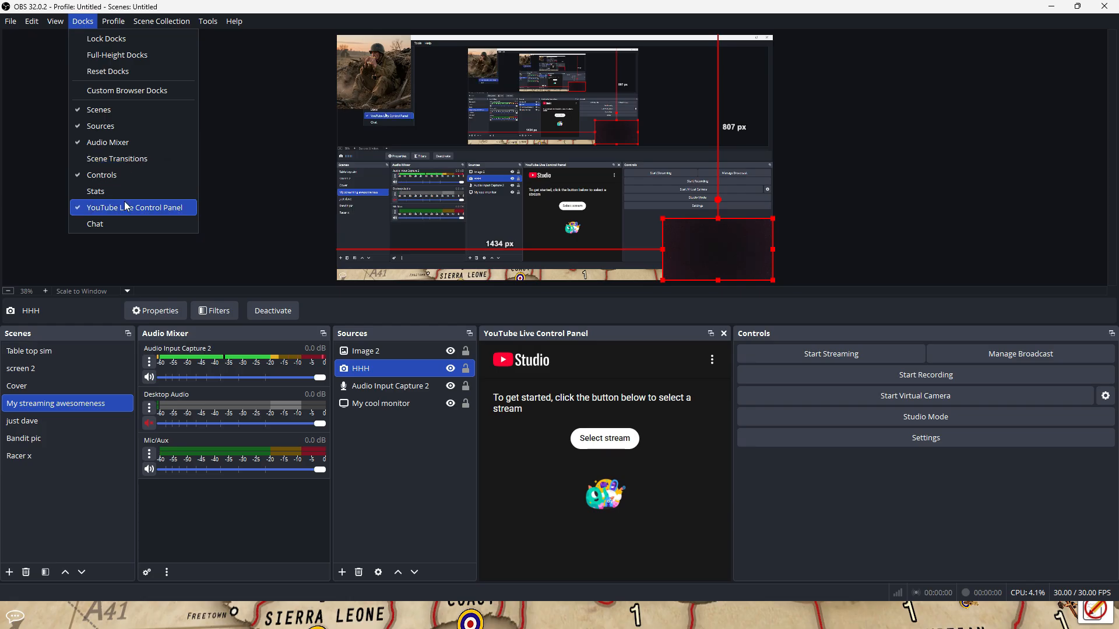